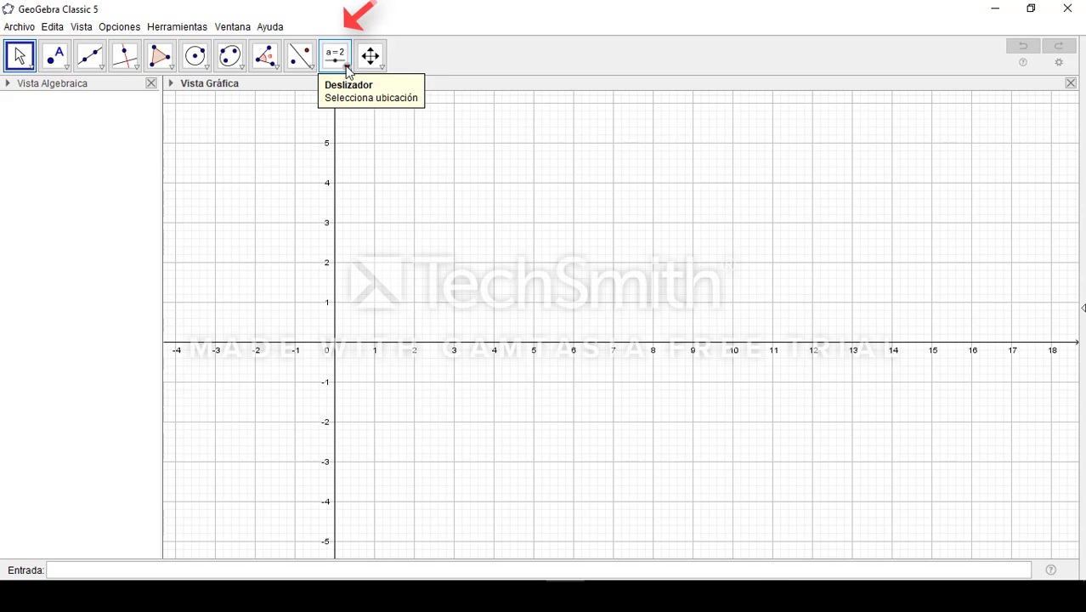
Start a new text object in the graphics view with LaTeX formula formatting enabled
left_click(346, 66)
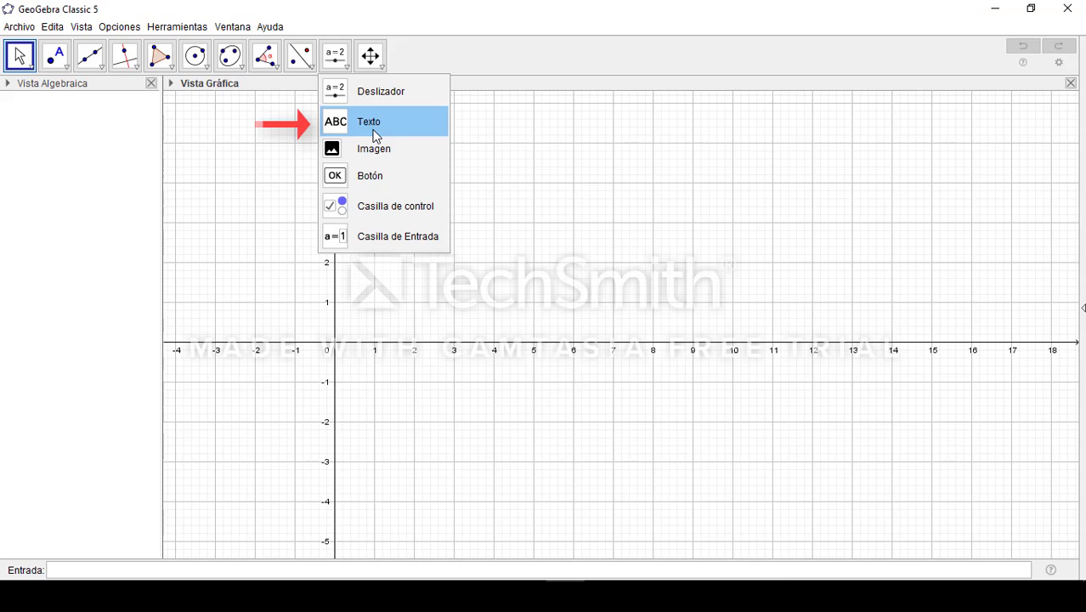
left_click(374, 136)
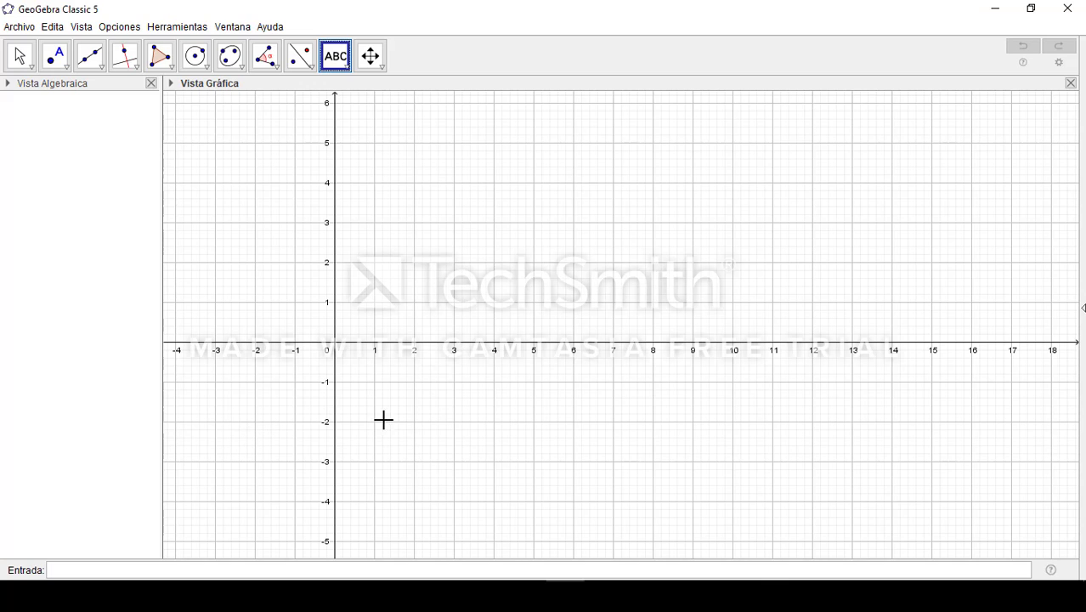
left_click(478, 281)
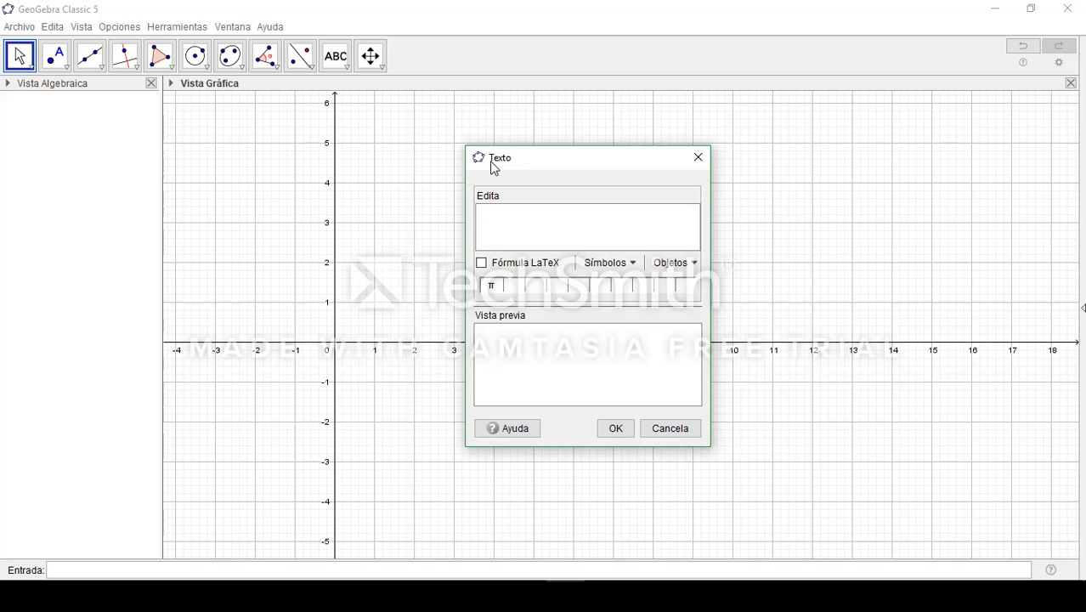
left_click(480, 263)
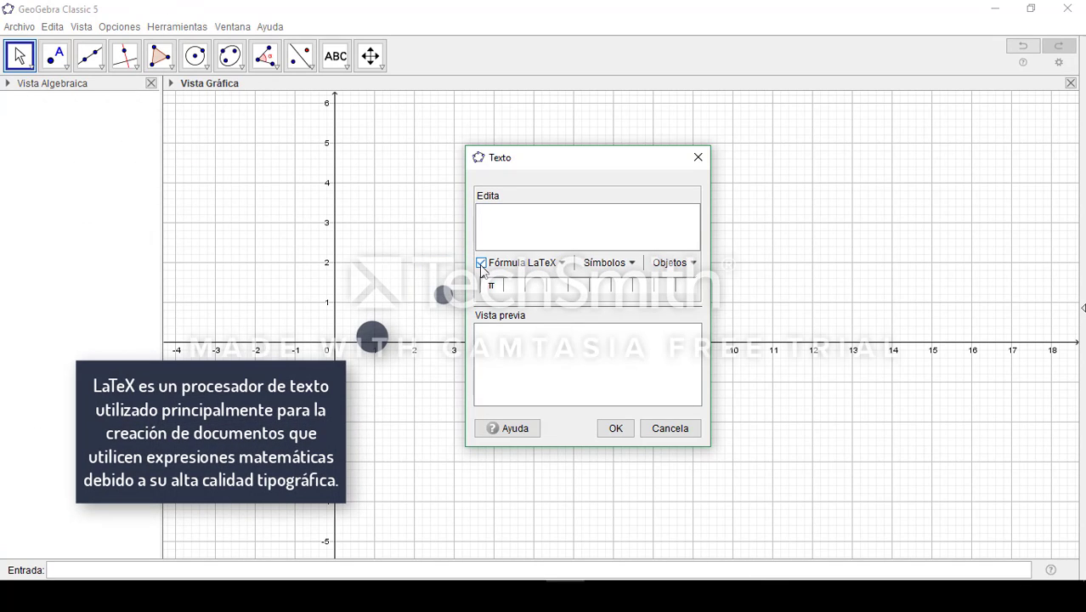
left_click(565, 267)
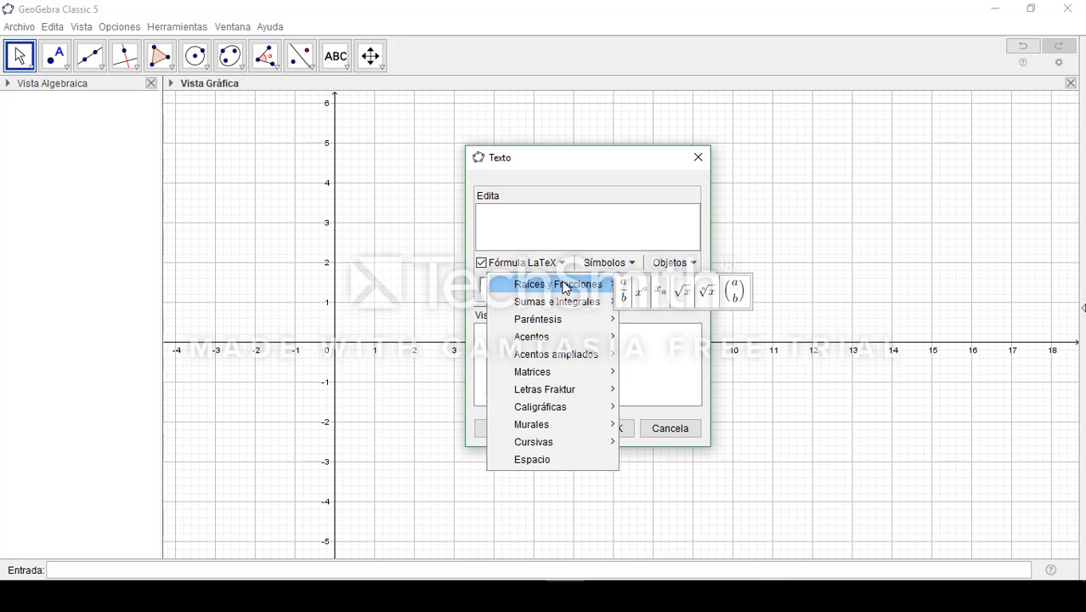
mouse_move(566, 304)
left_click(564, 323)
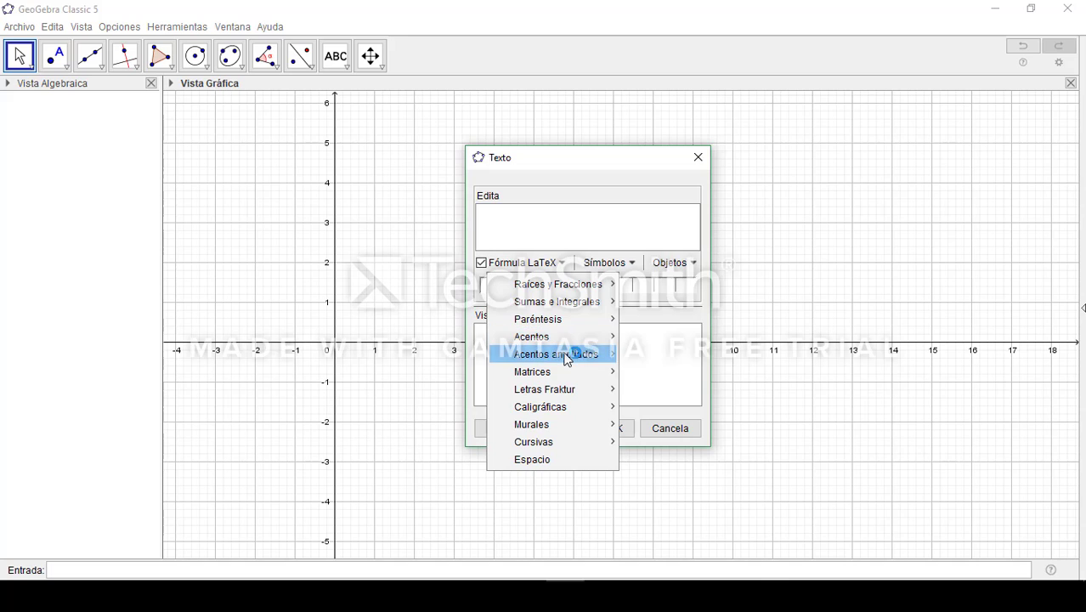
mouse_move(566, 363)
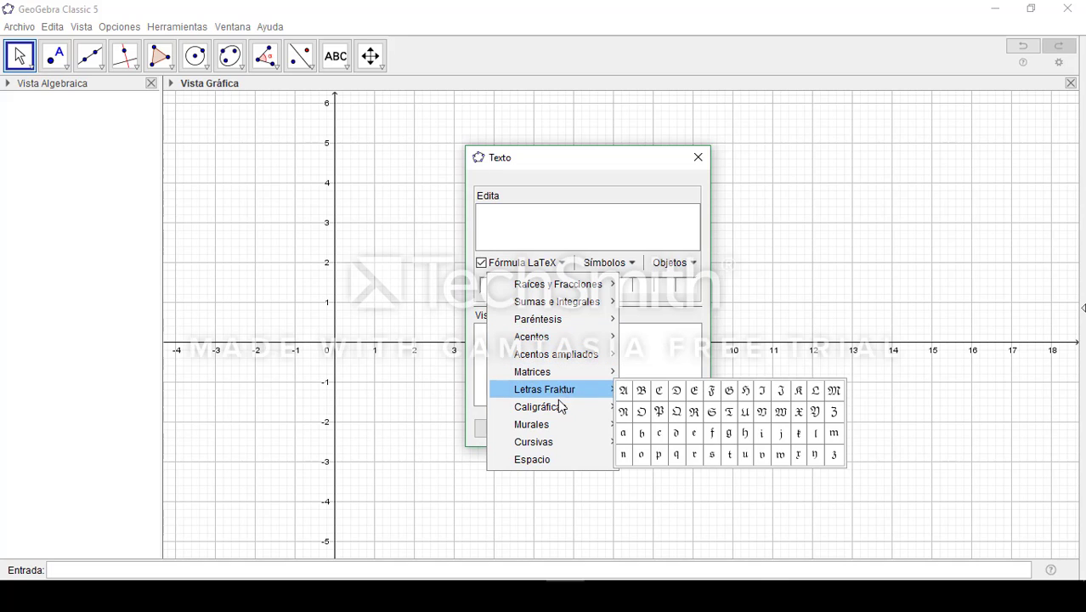
Begin the formula text with "C:" followed by a LaTeX template for a pair of parentheses
left_click(594, 228)
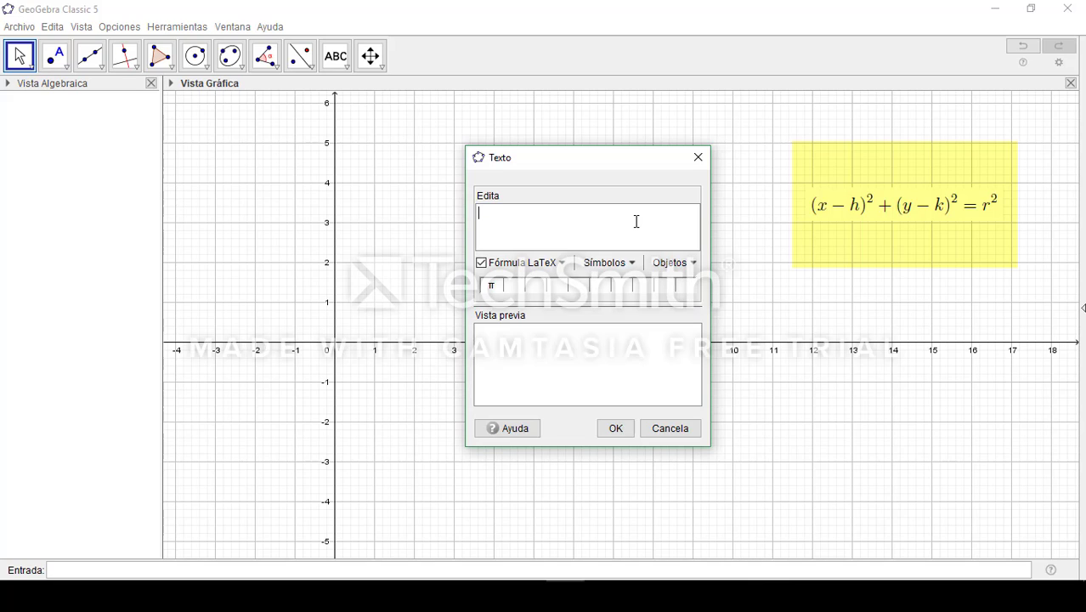
type("C:")
left_click(566, 267)
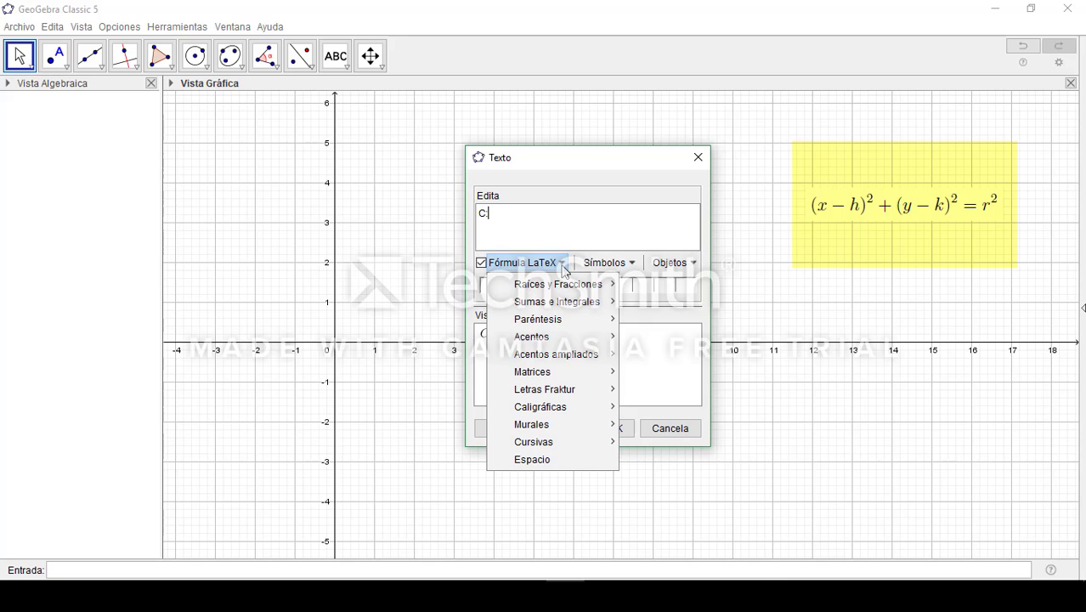
mouse_move(574, 327)
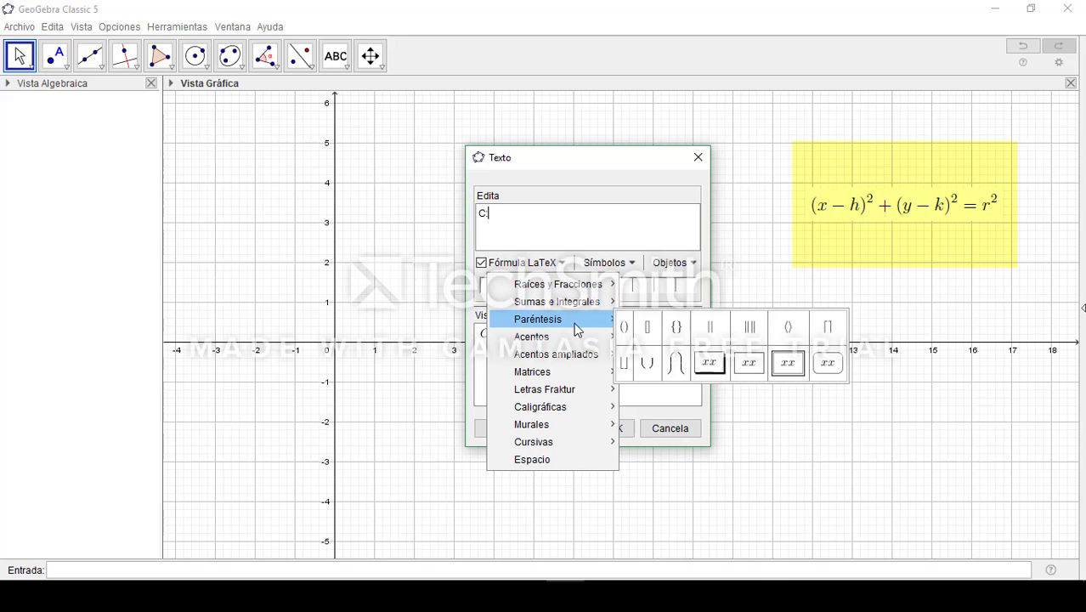
left_click(625, 328)
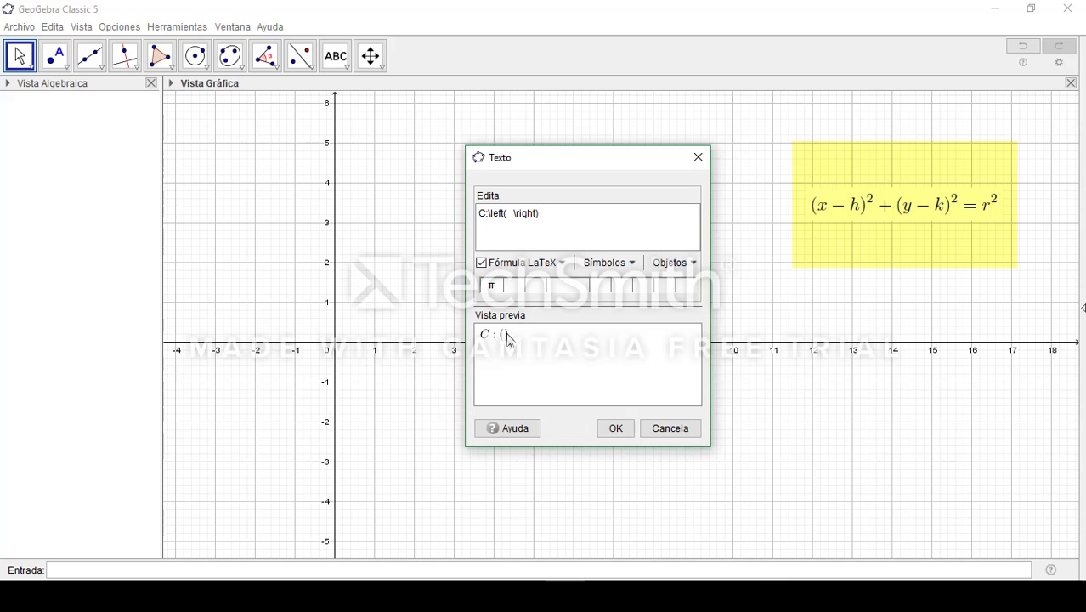
Add the LaTeX exponent template directly to the parentheses, set the exponent to 2, and append a plus sign
left_click(563, 264)
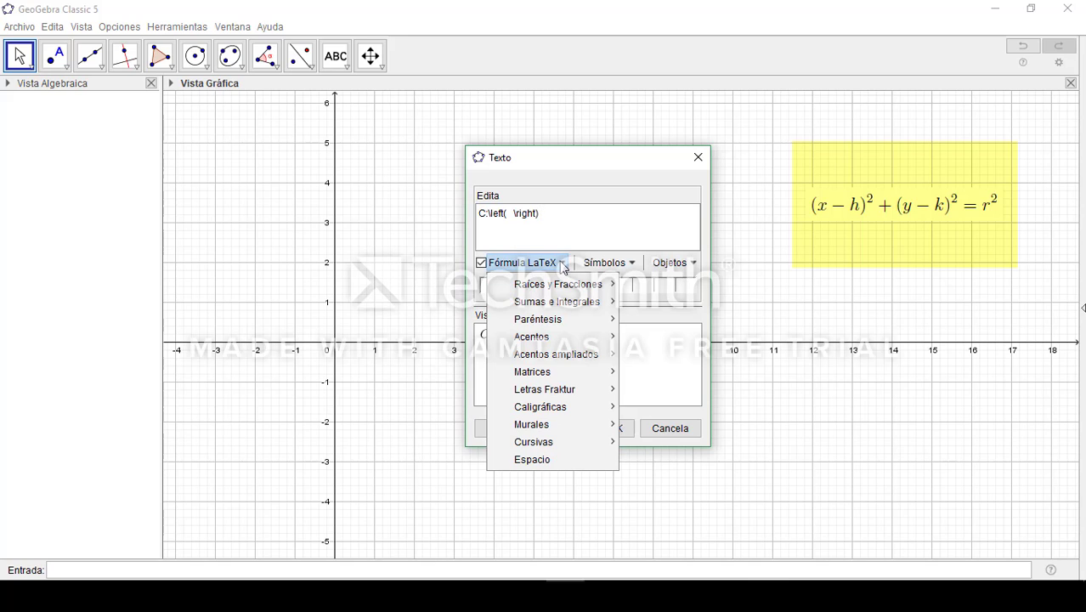
mouse_move(550, 293)
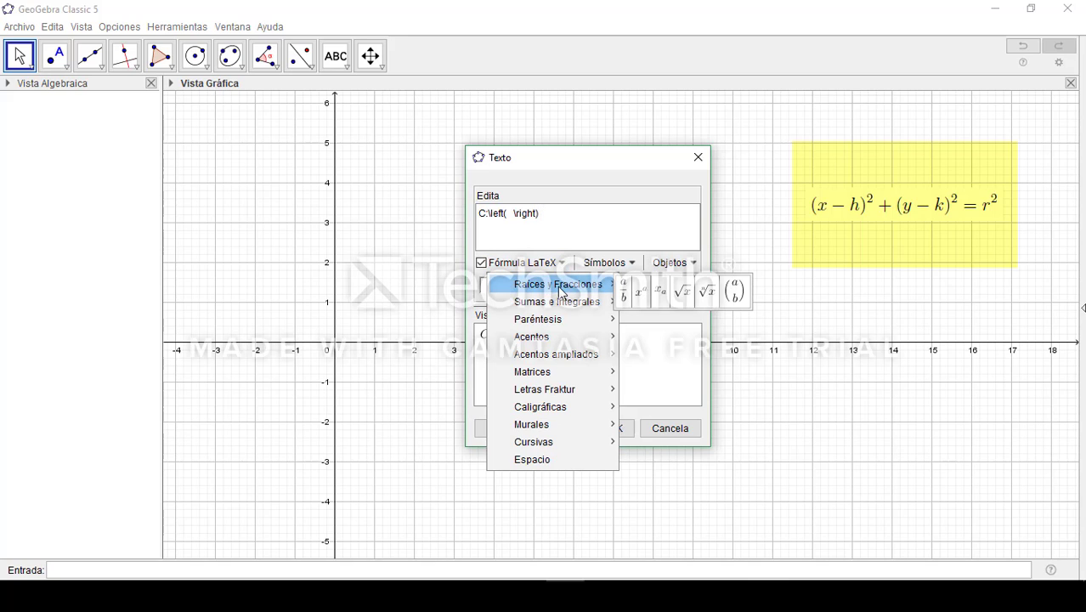
left_click(643, 293)
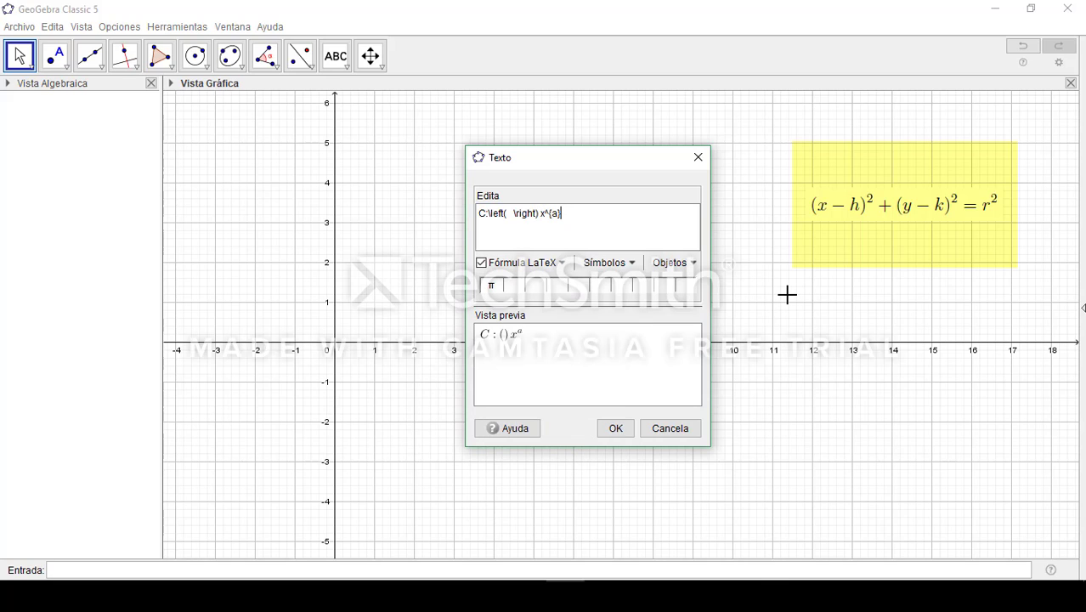
key("Left")
key("Left")
key("Left")
key("BackSpace")
key("BackSpace")
key("BackSpace")
type("2")
left_click(602, 226)
type("+")
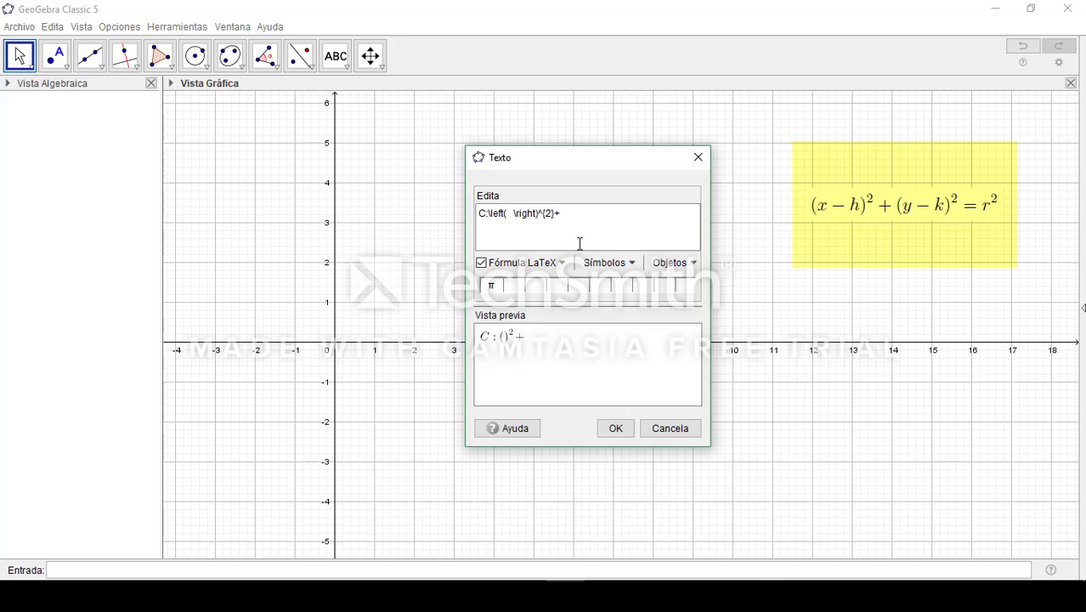
Insert a second LaTeX pair of parentheses after the plus sign
left_click(559, 265)
mouse_move(579, 323)
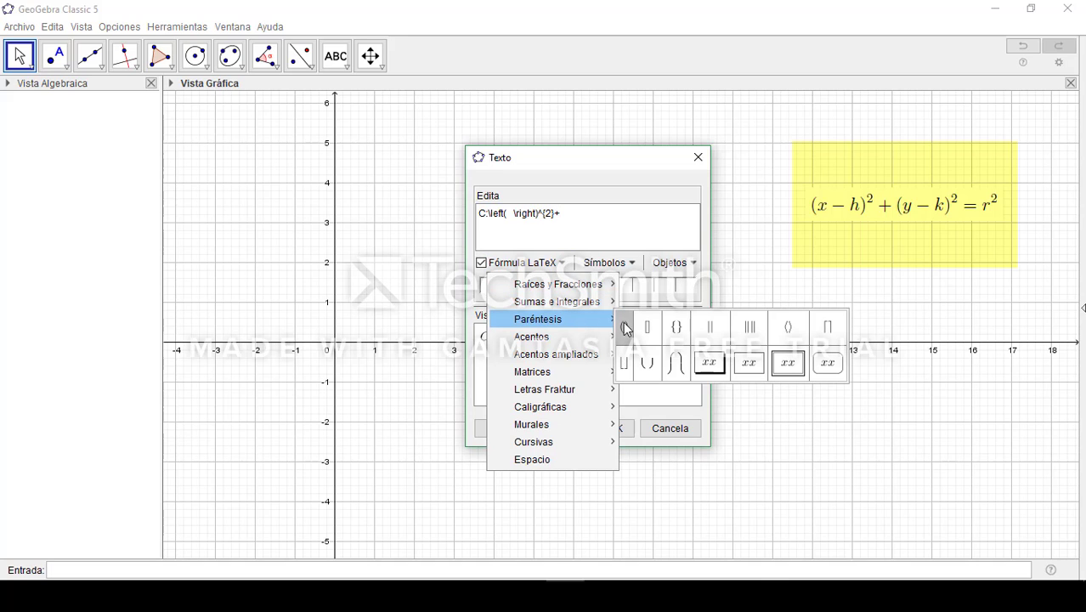
left_click(629, 328)
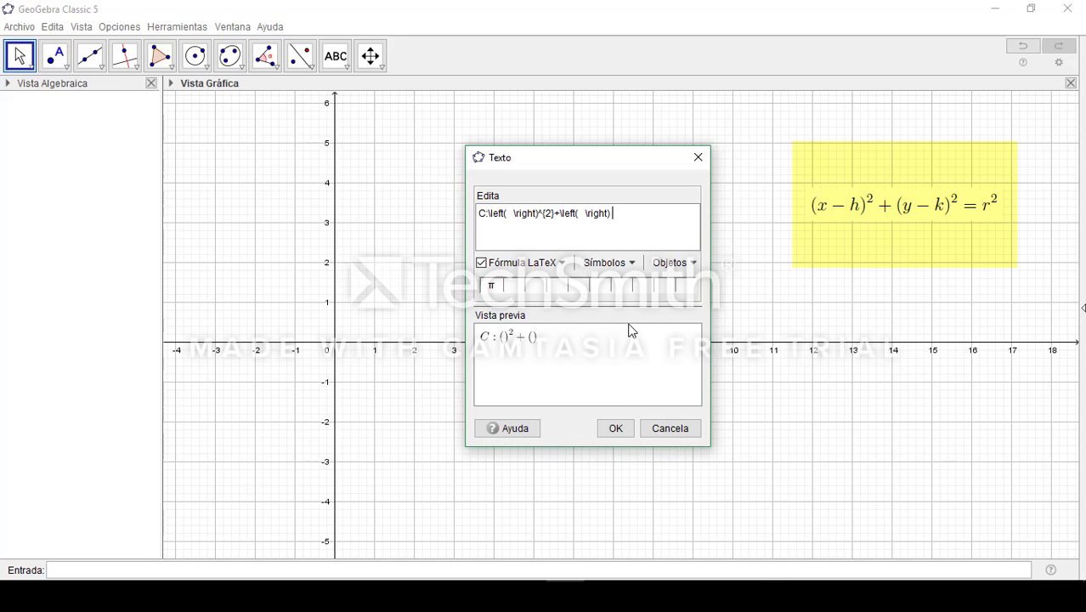
Raise the second pair of parentheses to the power 2 with the LaTeX exponent template and append an equals sign
left_click(557, 264)
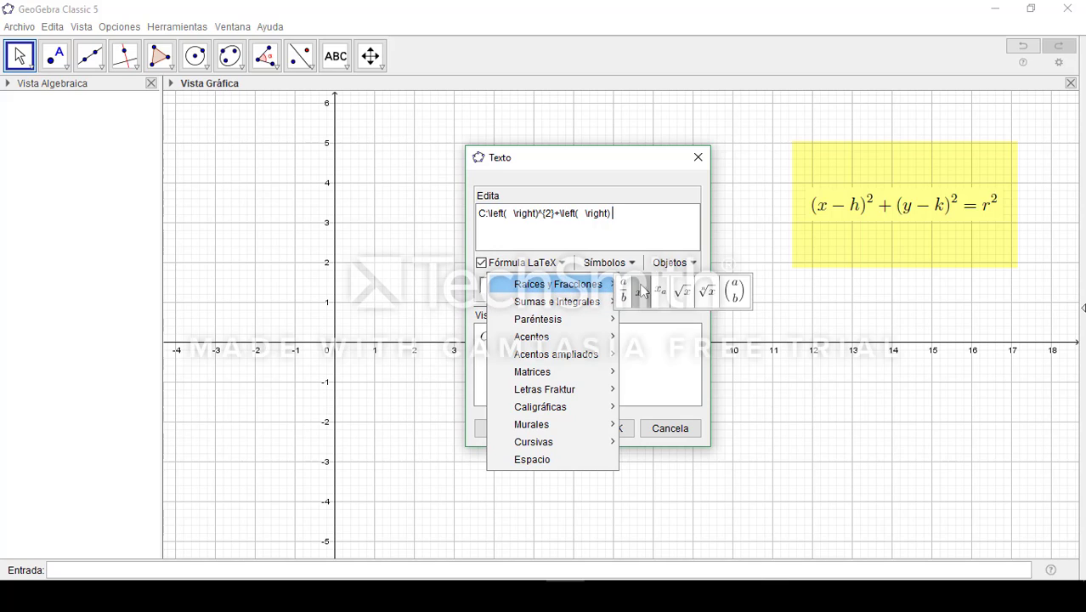
left_click(645, 290)
left_click(620, 217)
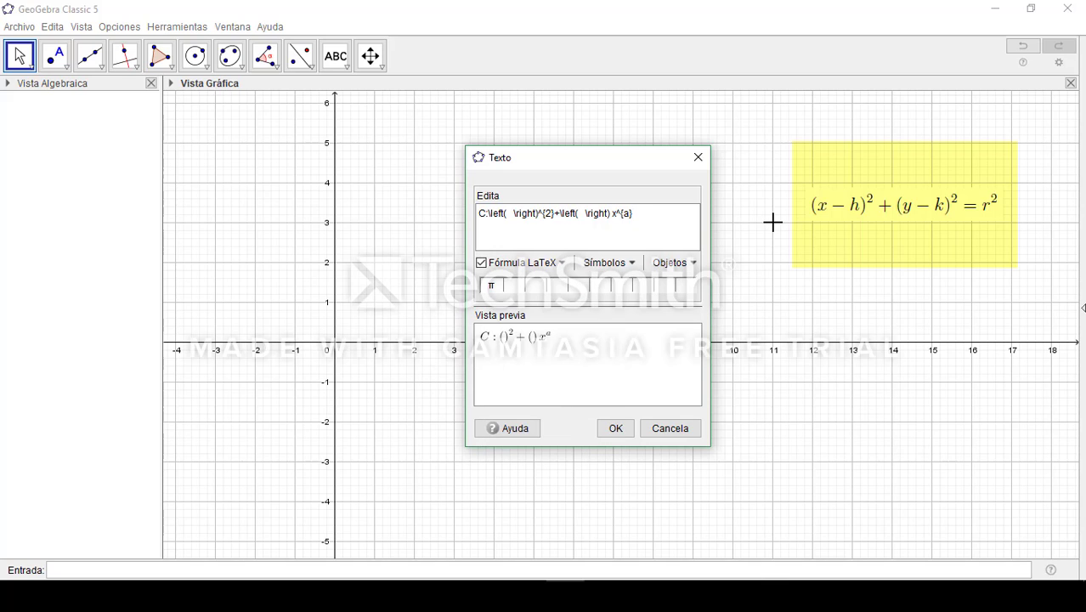
key("BackSpace")
key("BackSpace")
key("Right")
key("Right")
key("Right")
key("BackSpace")
type("2")
key("Right")
type("=")
Insert a LaTeX power after the equals sign and change it to r^{2}
left_click(556, 263)
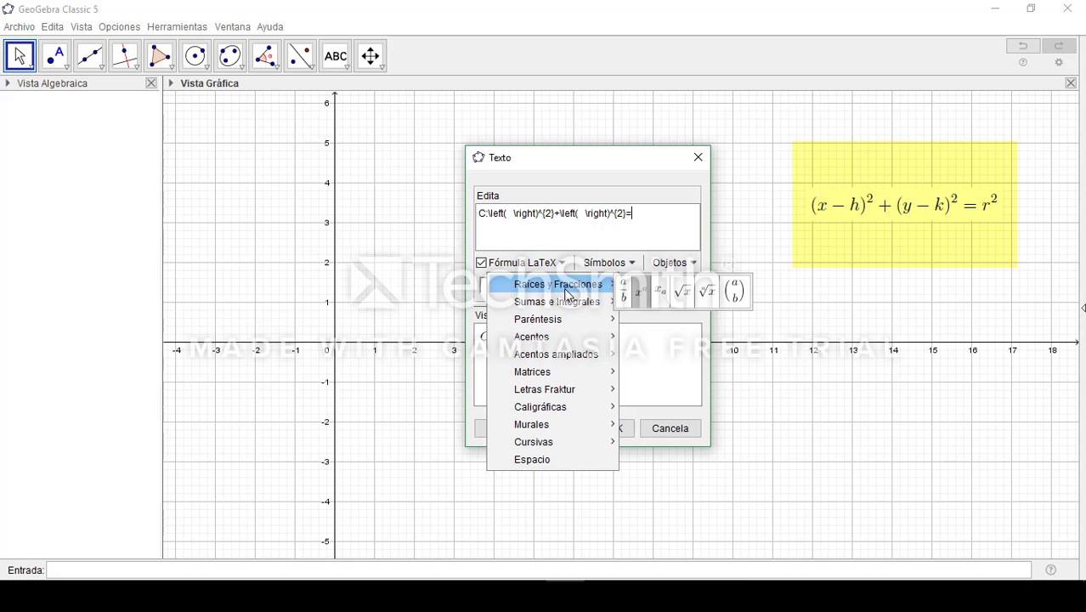
left_click(640, 293)
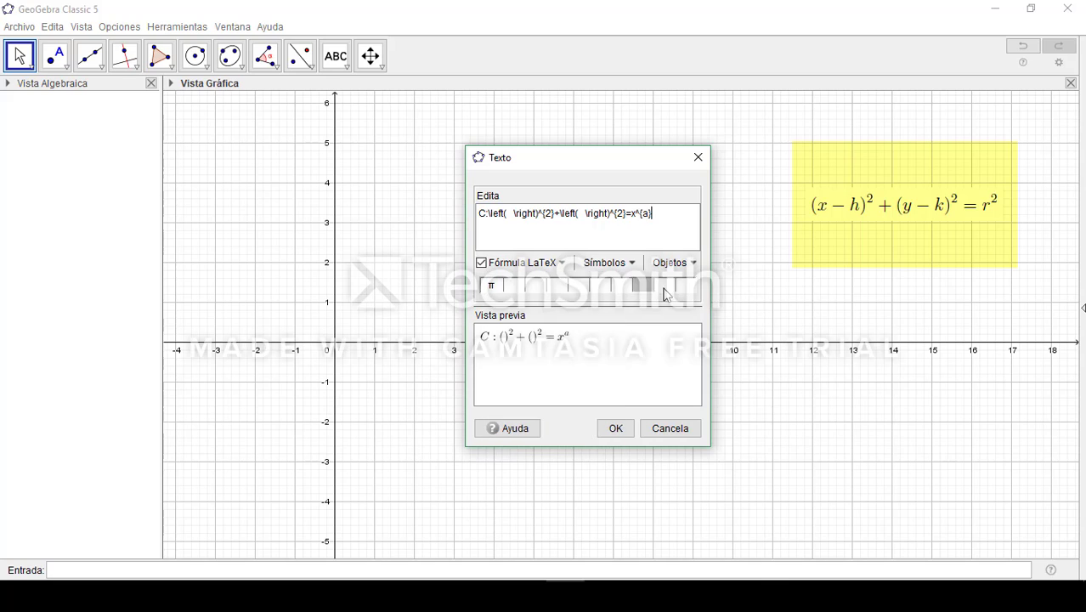
key("Left")
key("Left")
key("BackSpace")
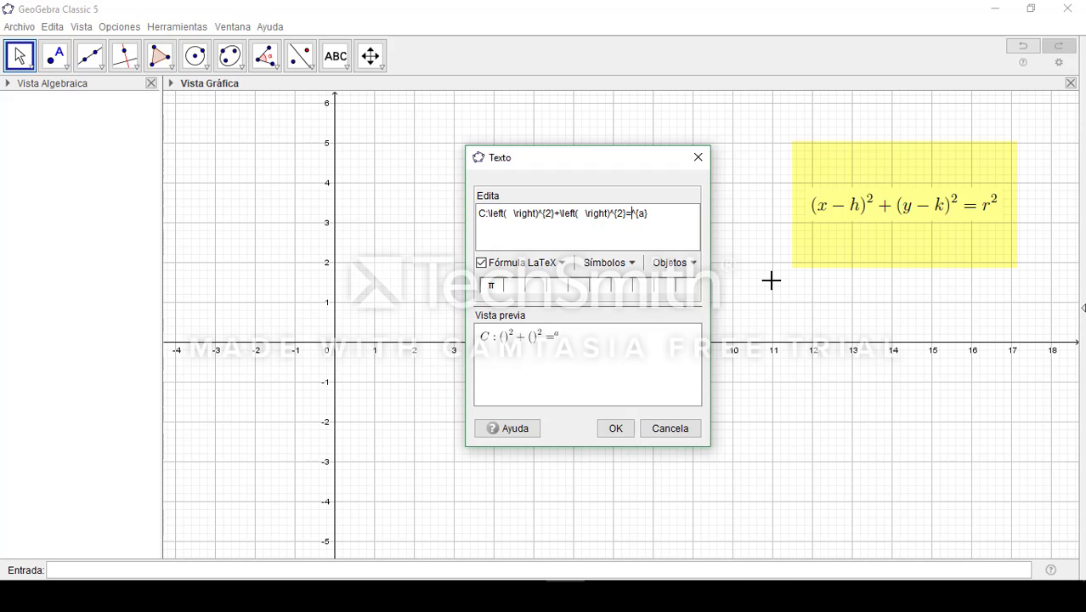
type("r")
key("Right")
key("Right")
key("BackSpace")
type("2")
Fill the first pair of parentheses with x-h
left_click(511, 214)
type("x")
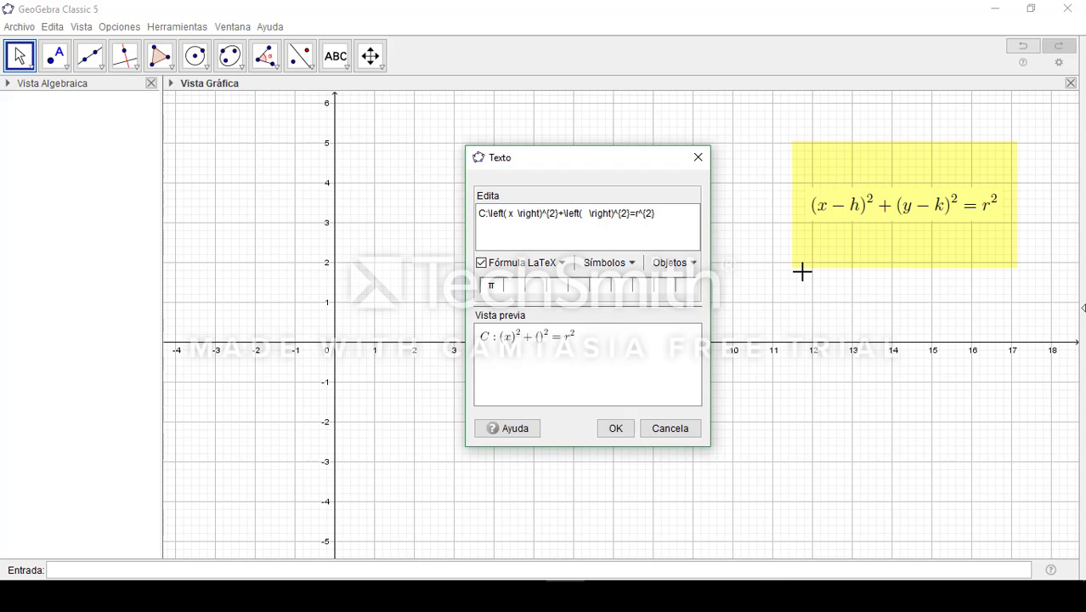
type("-")
type("h")
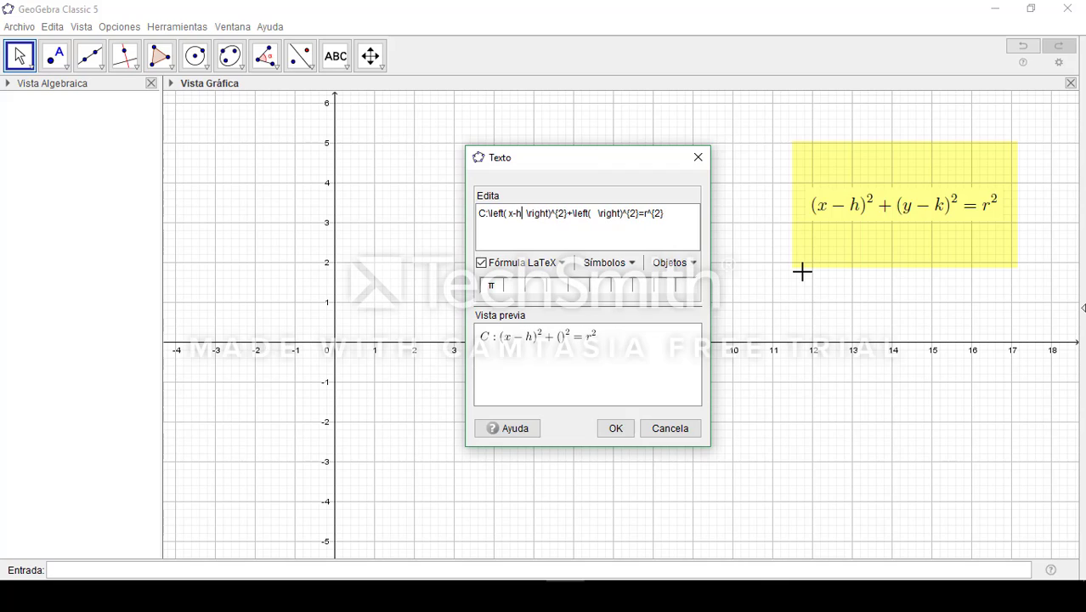
Fill the second pair of parentheses with y-k
key("Right")
key("Right")
key("Right")
key("Right")
key("Right")
key("Right")
key("Right")
key("Right")
key("Right")
key("Right")
key("Right")
key("Right")
key("Right")
key("Right")
key("Right")
key("Right")
key("Right")
key("Right")
key("Right")
type("y-k")
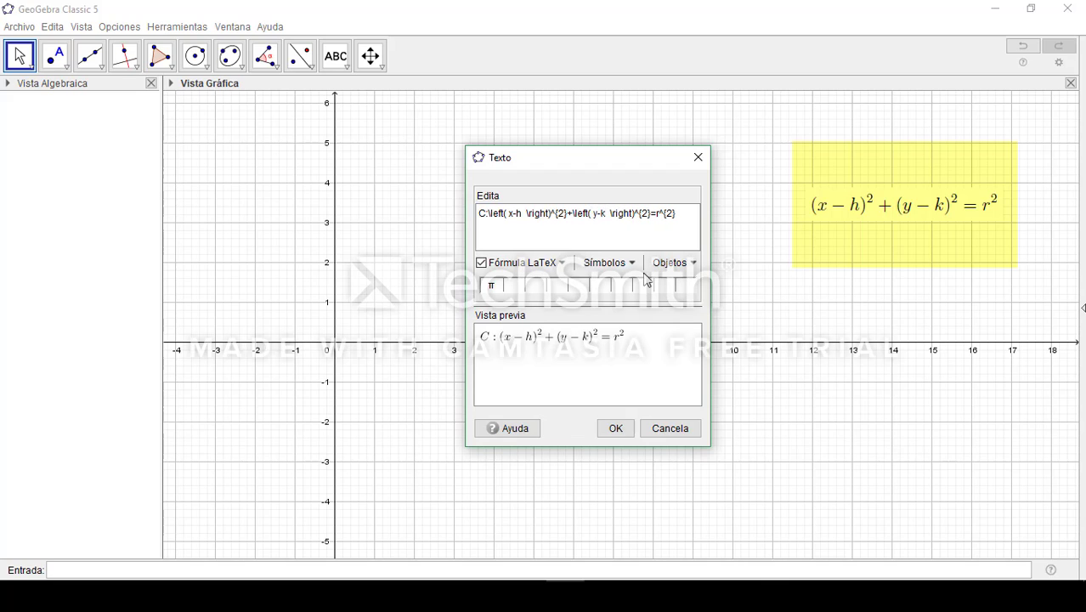
End the circle equation with the LaTeX line break \\ and write O(h,k) on the second line
left_click(688, 215)
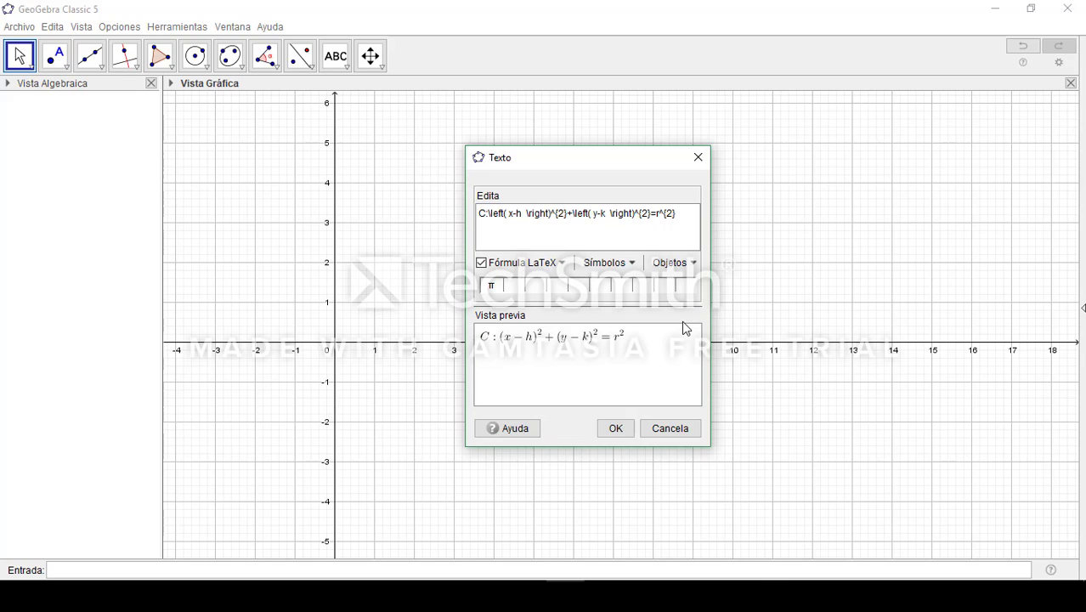
type("\\")
type("O")
type("(")
type("h,k")
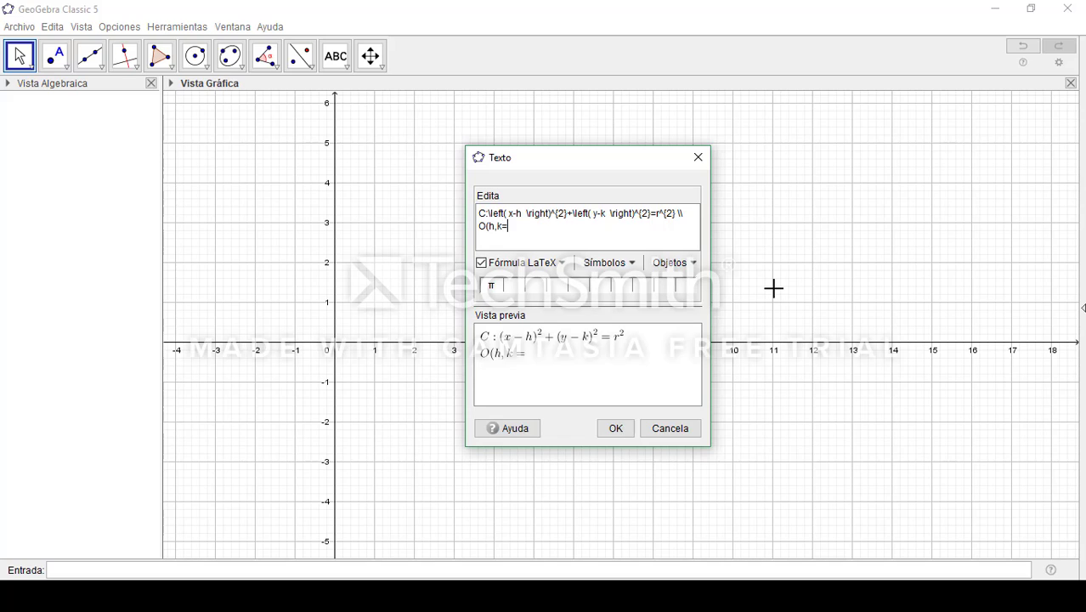
type(")")
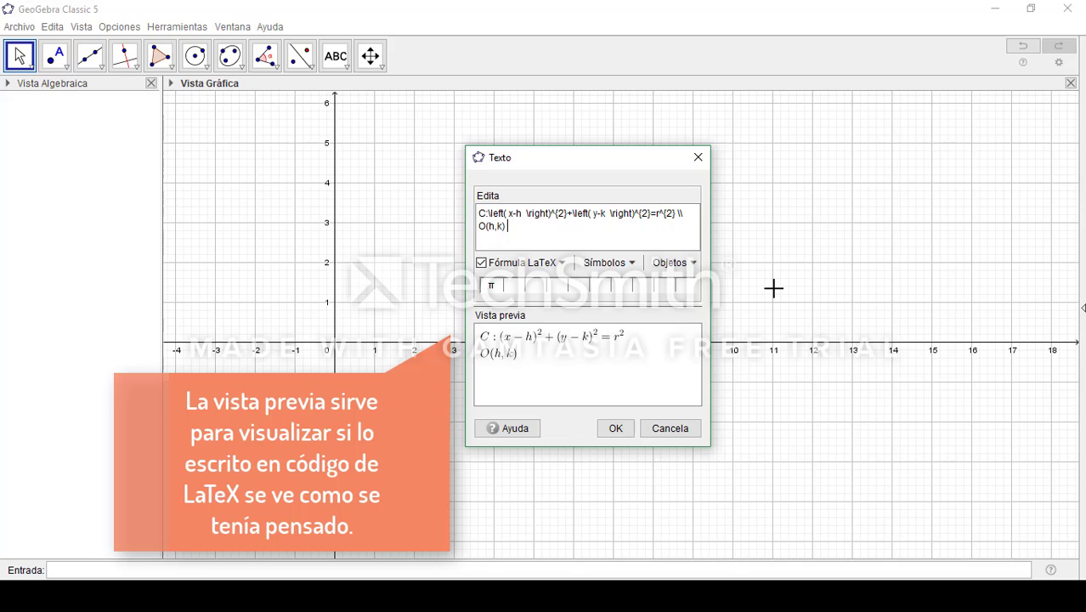
Break the line after O(h,k) with \\, write A(m,b) on the third line, and end that line with \\ too
type("\\\\")
key("Return")
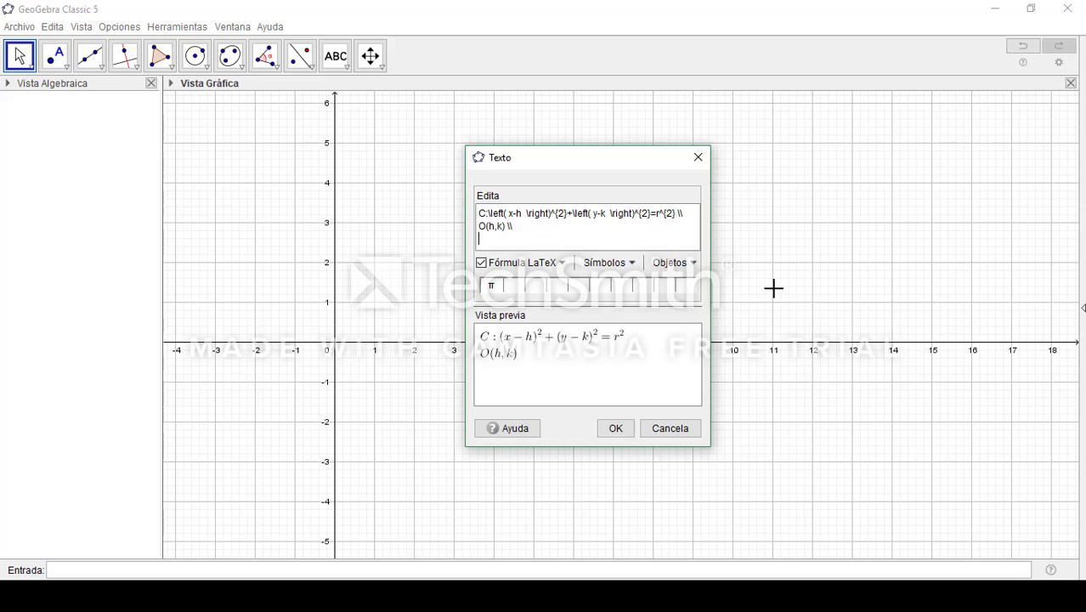
type("A(m,b)")
type("\\\\")
key("Left")
key("Left")
key("Right")
key("Right")
key("Return")
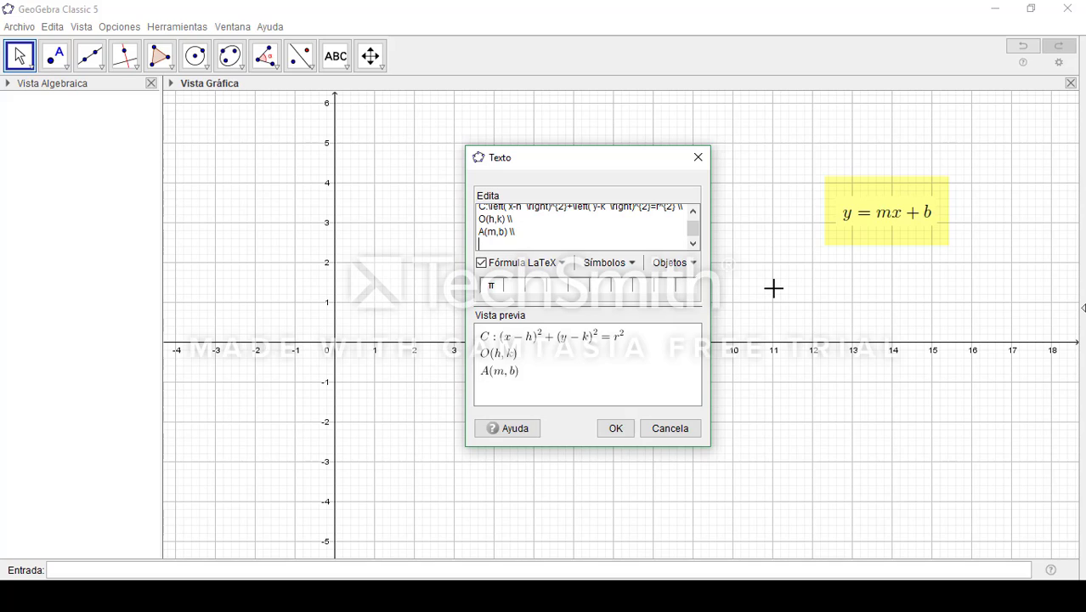
Write l:y=mx+b on the fourth line and place the finished text in the graphics view
type("l:y=")
type("mx+b")
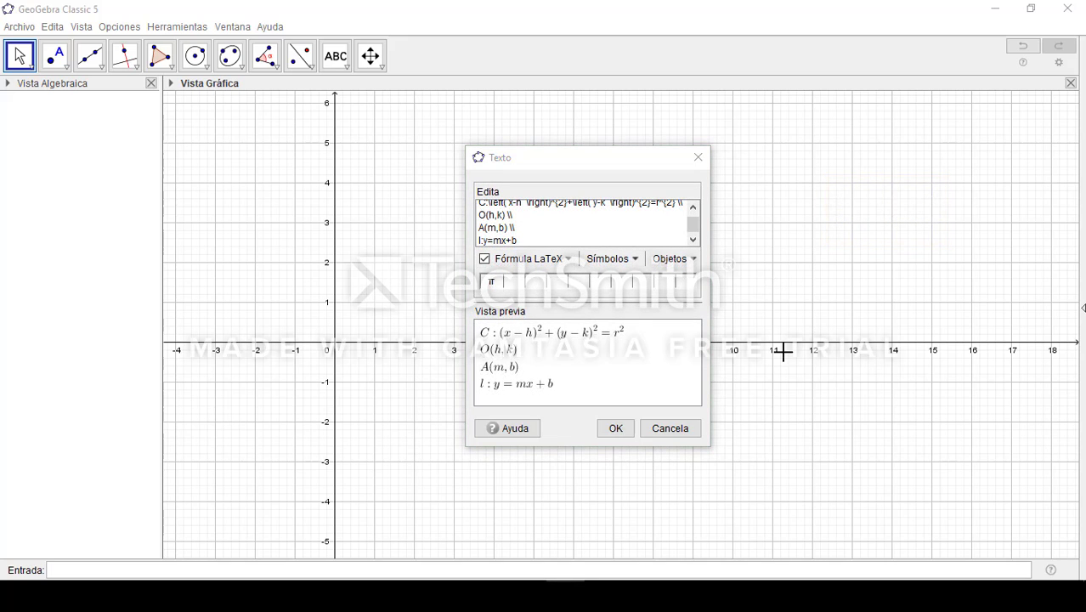
left_click(615, 428)
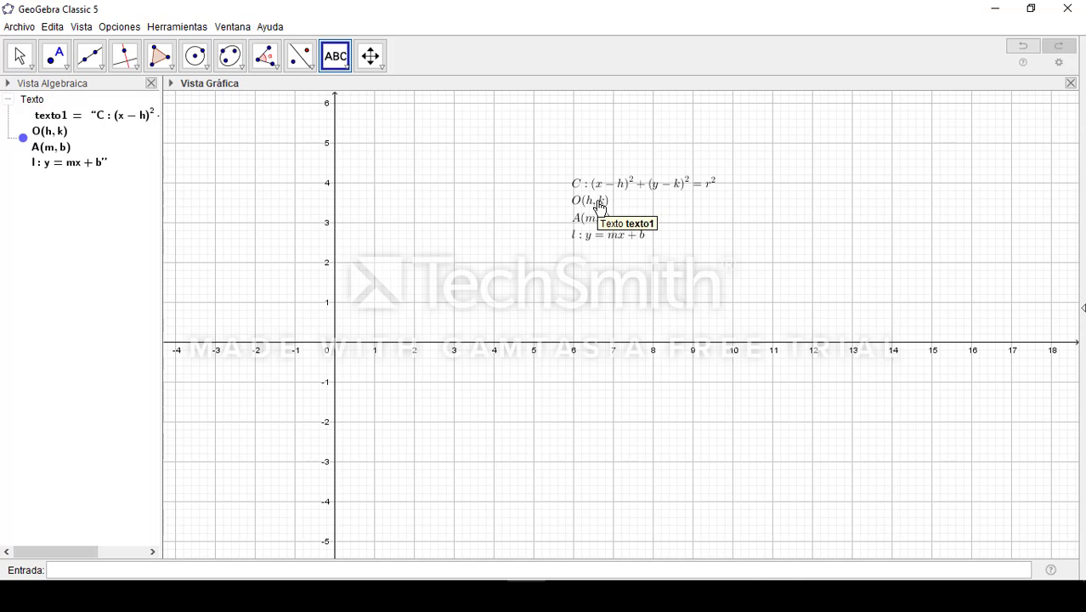
Leave the Text tool without adding another text and move the formula text into the third quadrant, starting near (-9, -4)
left_click(556, 415)
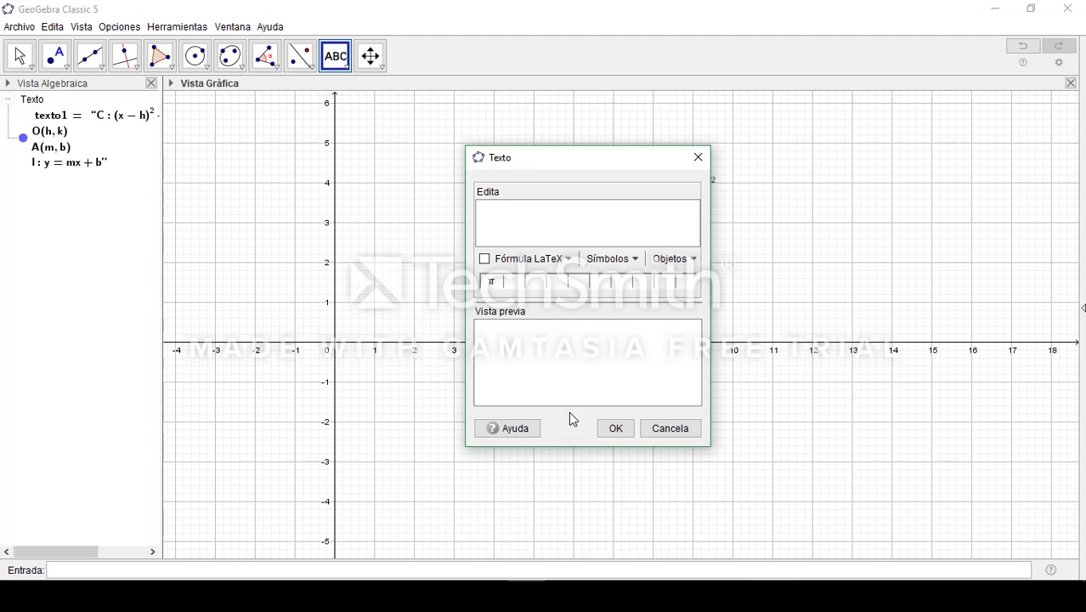
left_click(697, 158)
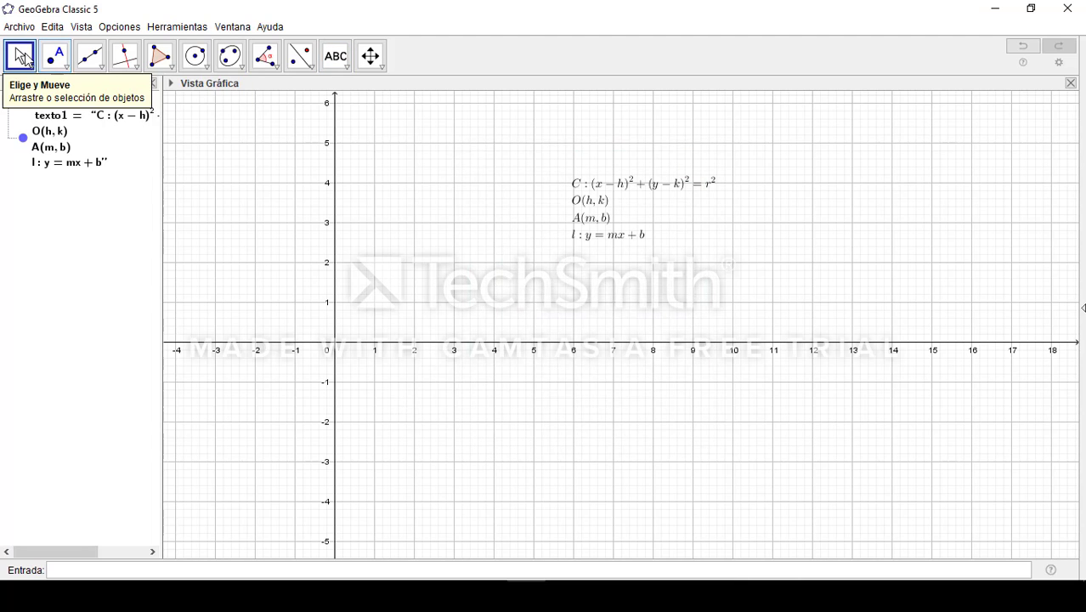
left_click_drag(476, 376, 678, 352)
left_click_drag(799, 194, 208, 509)
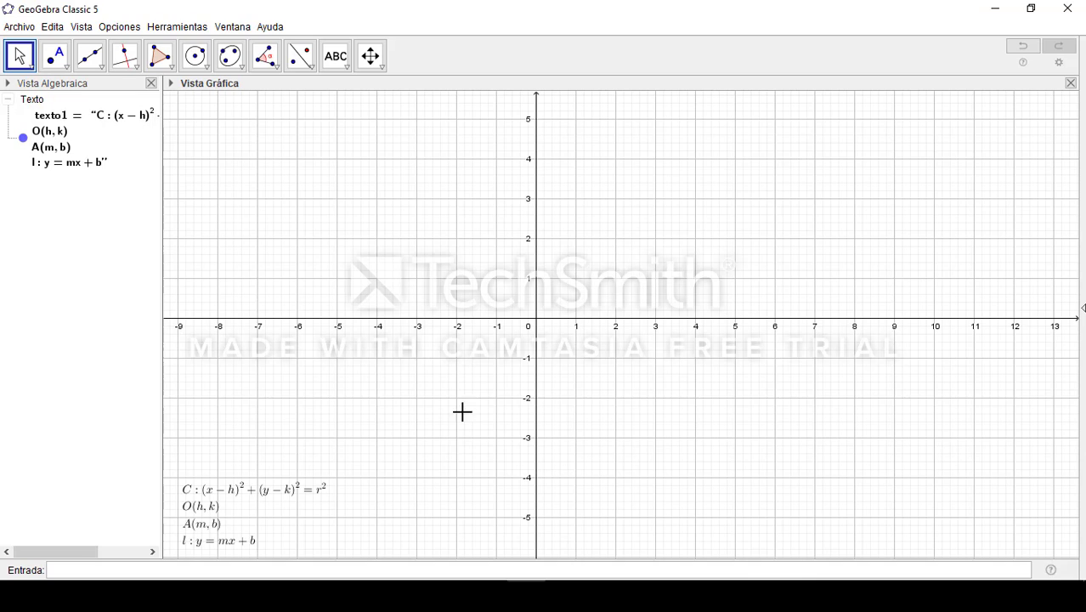
Pin the formula text to an absolute position on screen and shift the graphics view to check that it holds
left_click(284, 524)
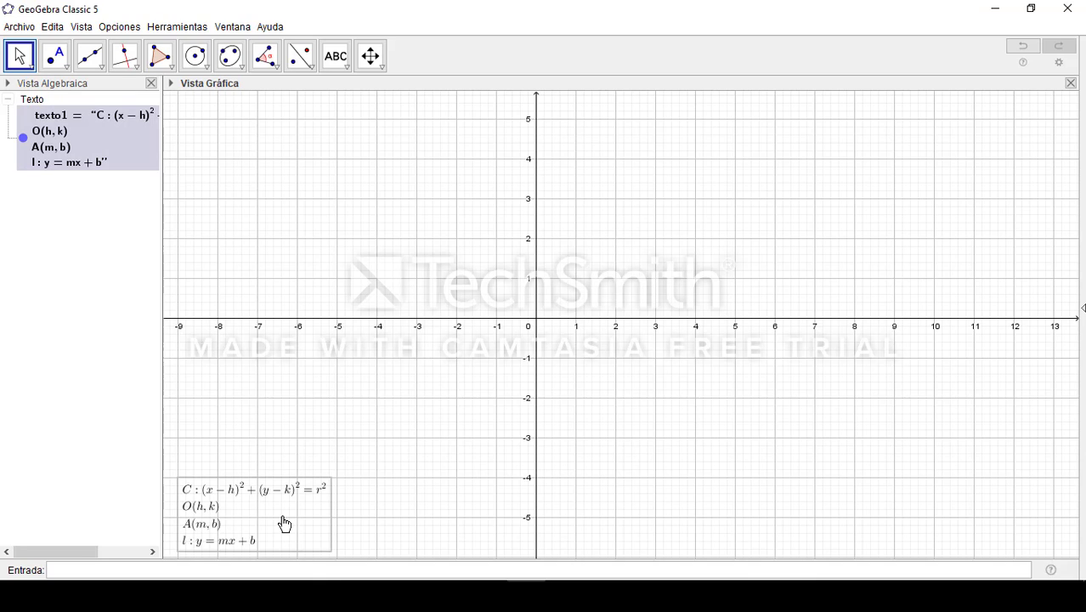
right_click(279, 521)
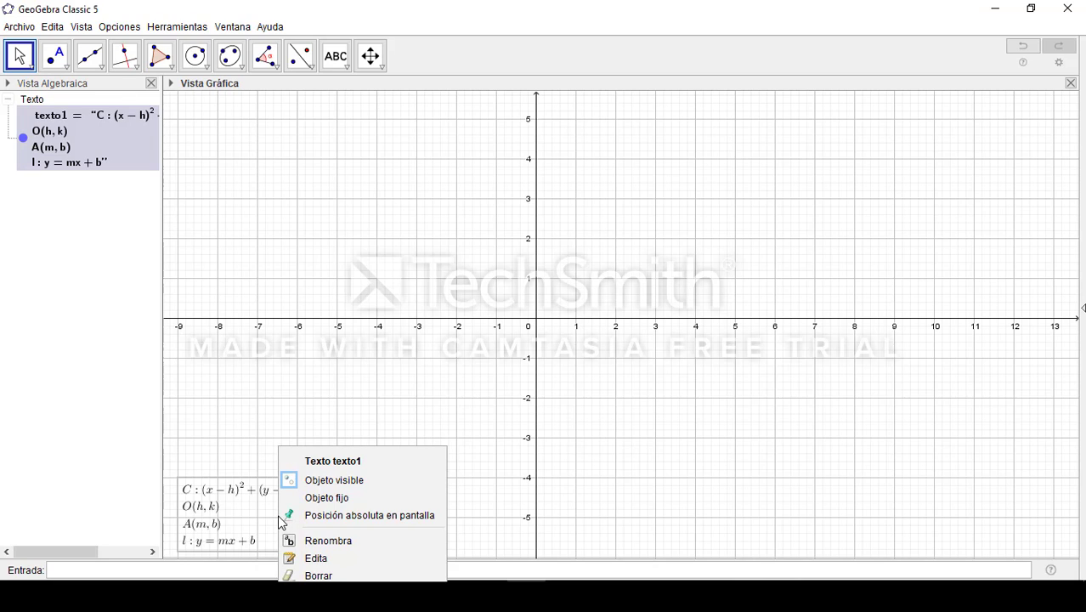
left_click(398, 515)
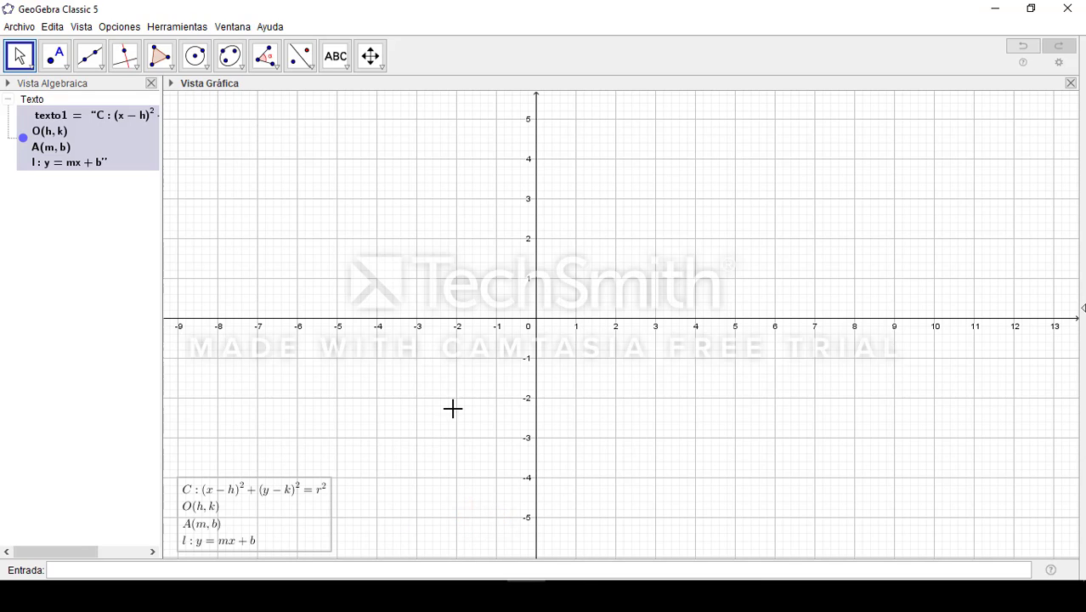
left_click_drag(463, 263, 514, 251)
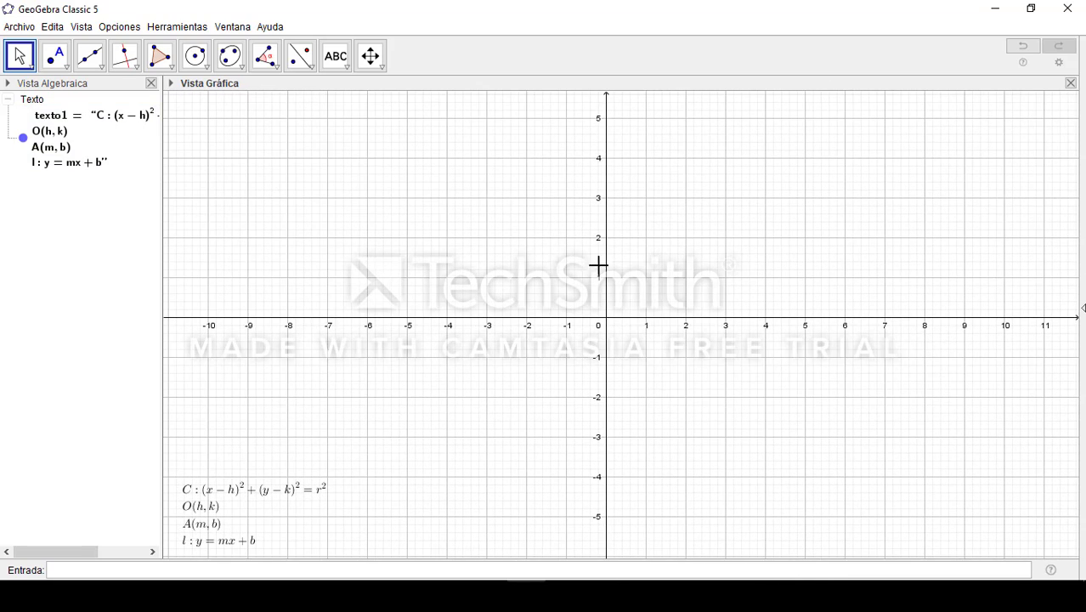
left_click(285, 531)
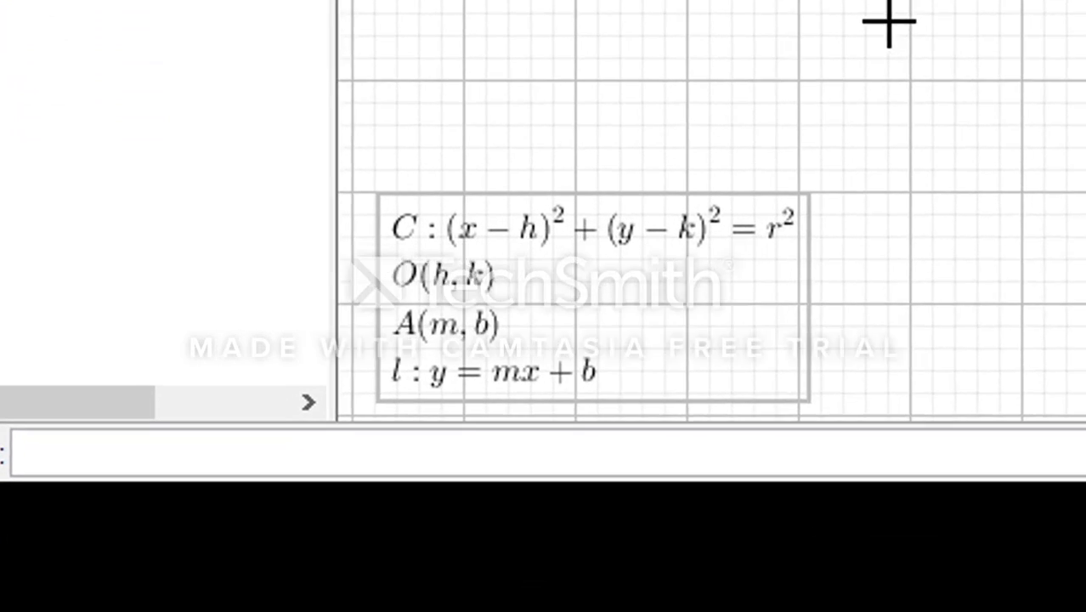
left_click_drag(811, 0, 1060, 24)
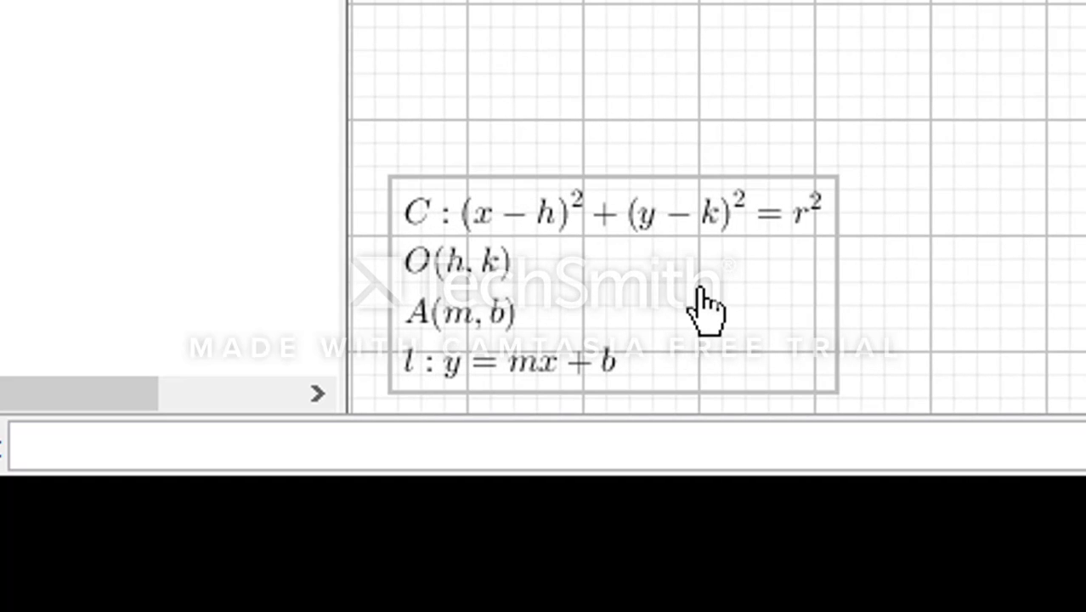
Give the formula text a white (#FFFFFF) background colour in its object properties, close them and deselect the text
right_click(699, 293)
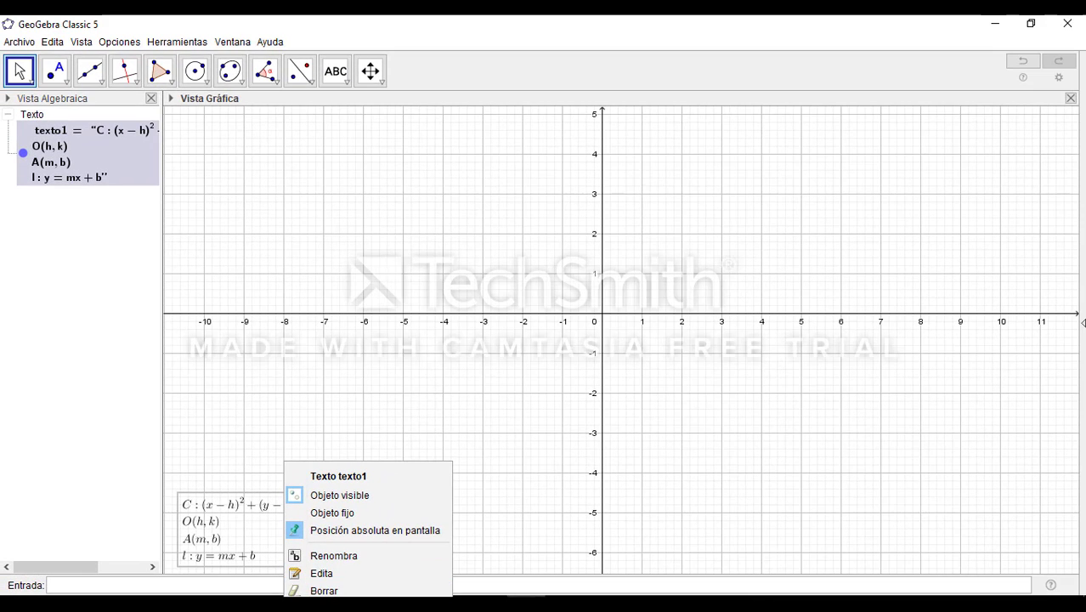
left_click(340, 607)
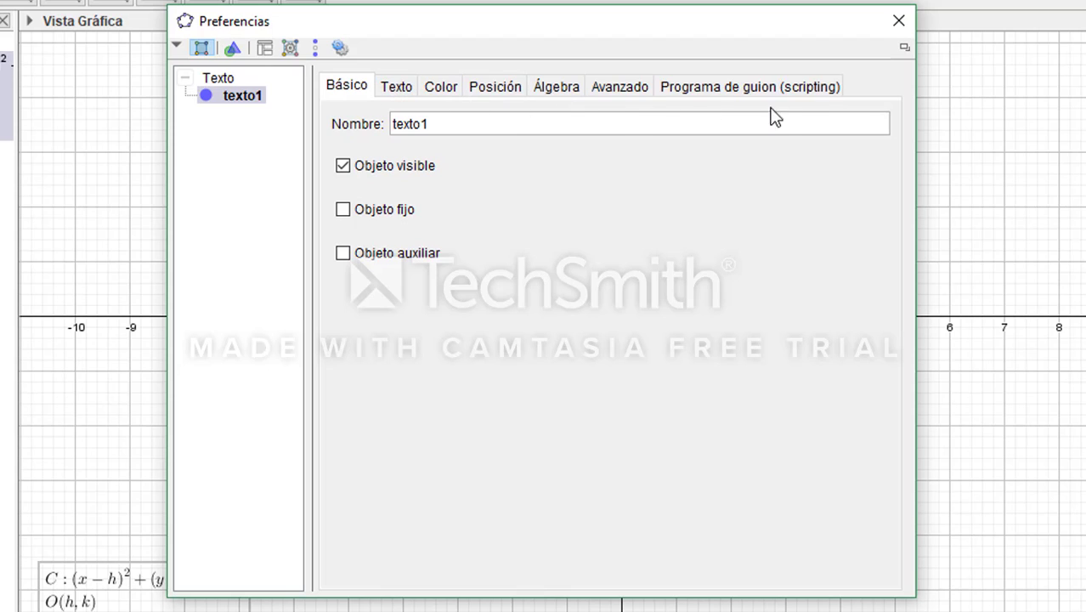
left_click(441, 87)
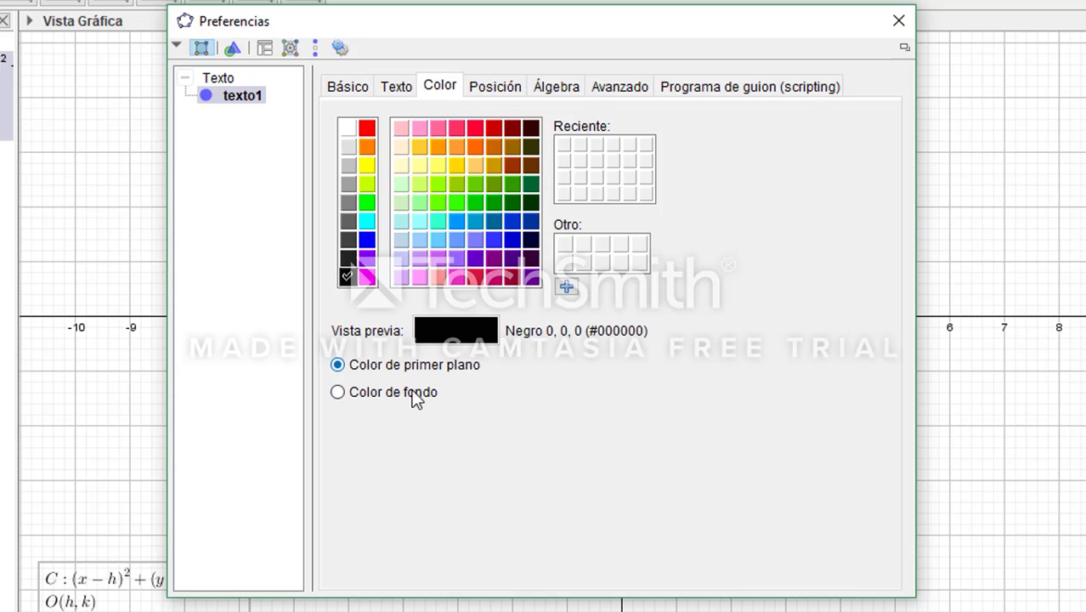
left_click(338, 393)
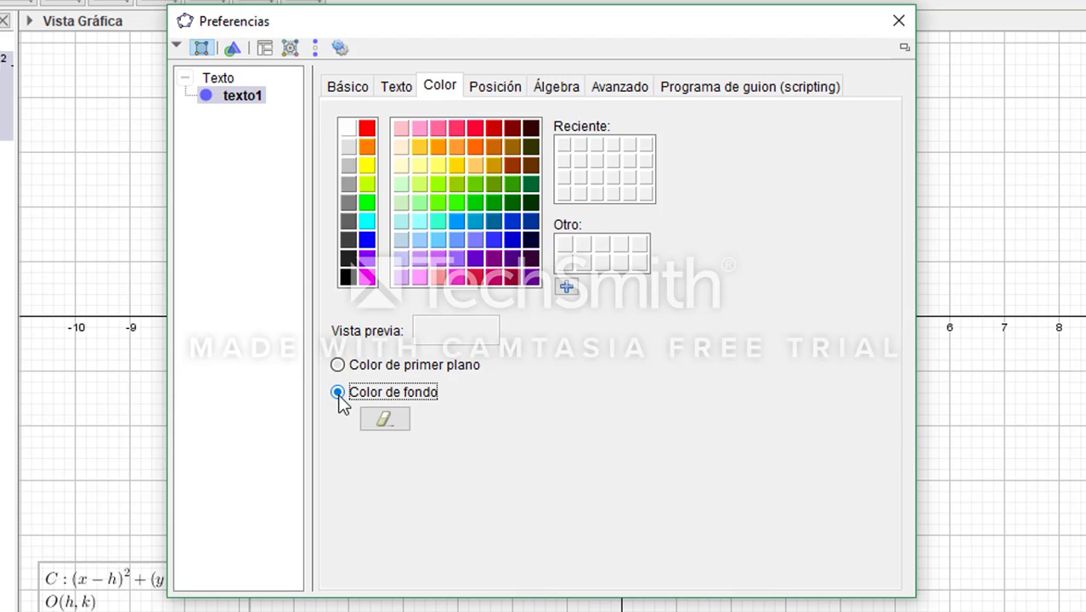
left_click(349, 129)
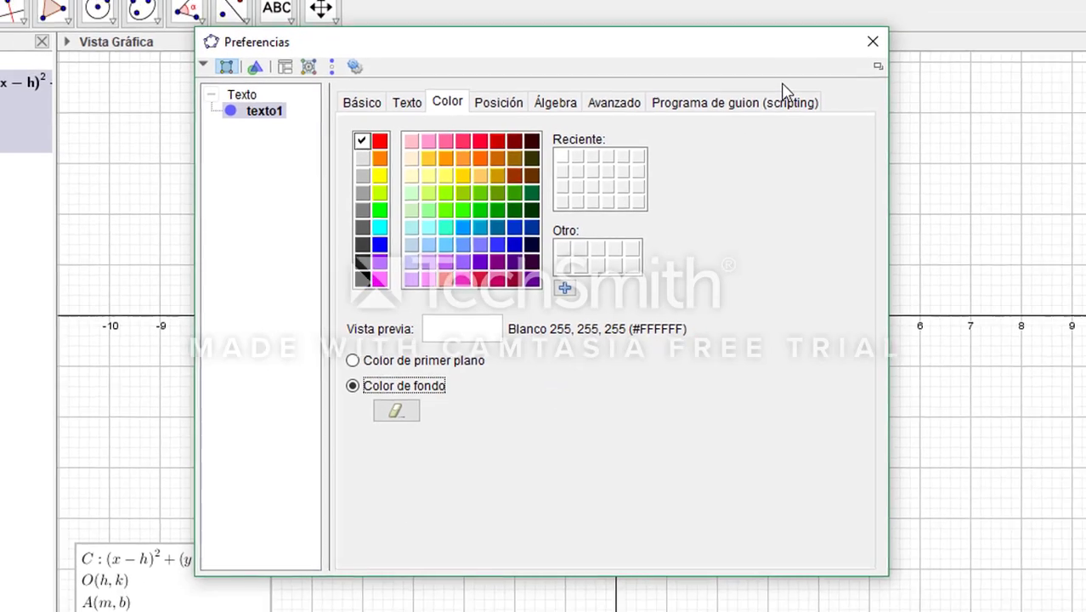
left_click(873, 41)
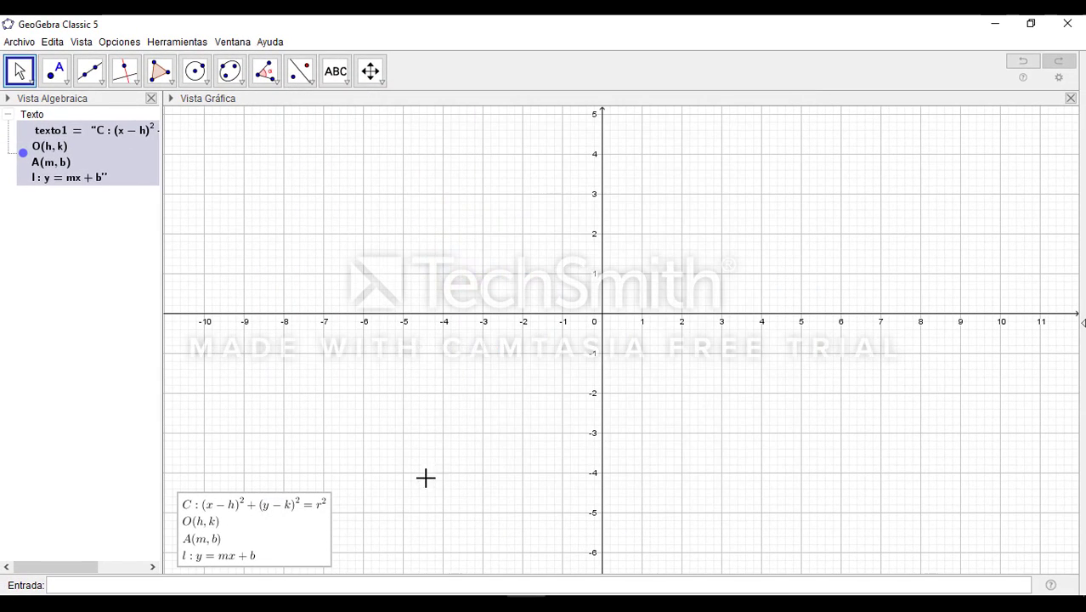
left_click(375, 439)
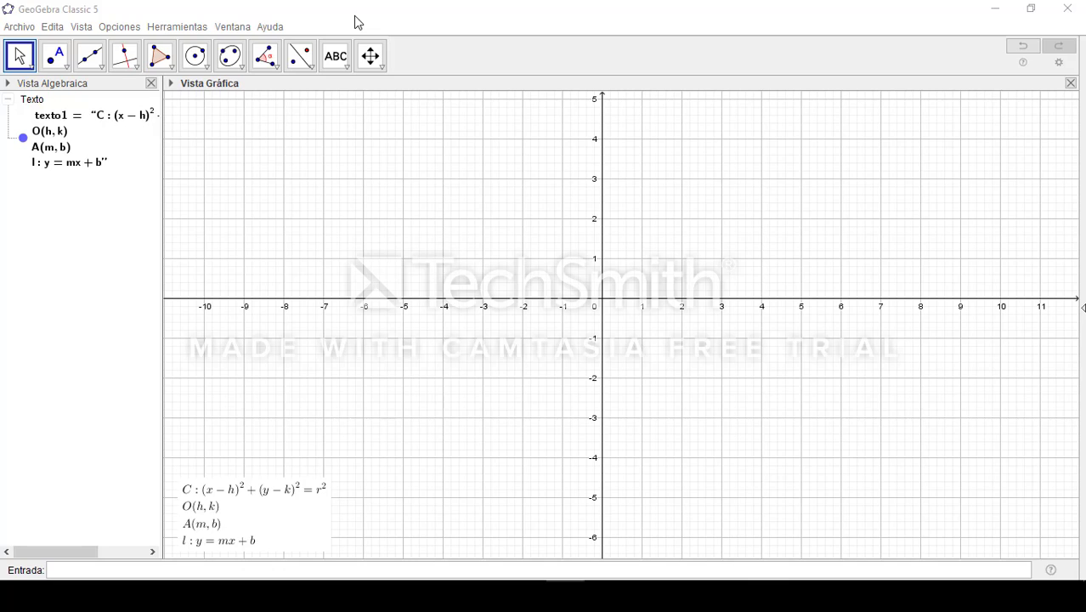
Add a number slider named h in the second quadrant, starting near (-4.5, 3.7), with an interval from -20 to 20
left_click(345, 68)
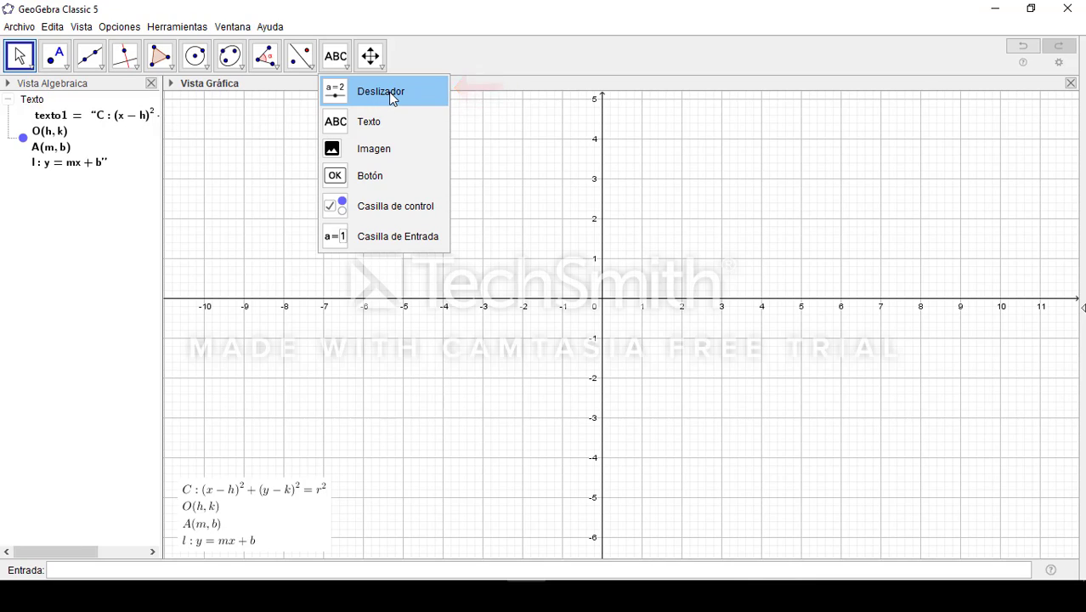
left_click(392, 98)
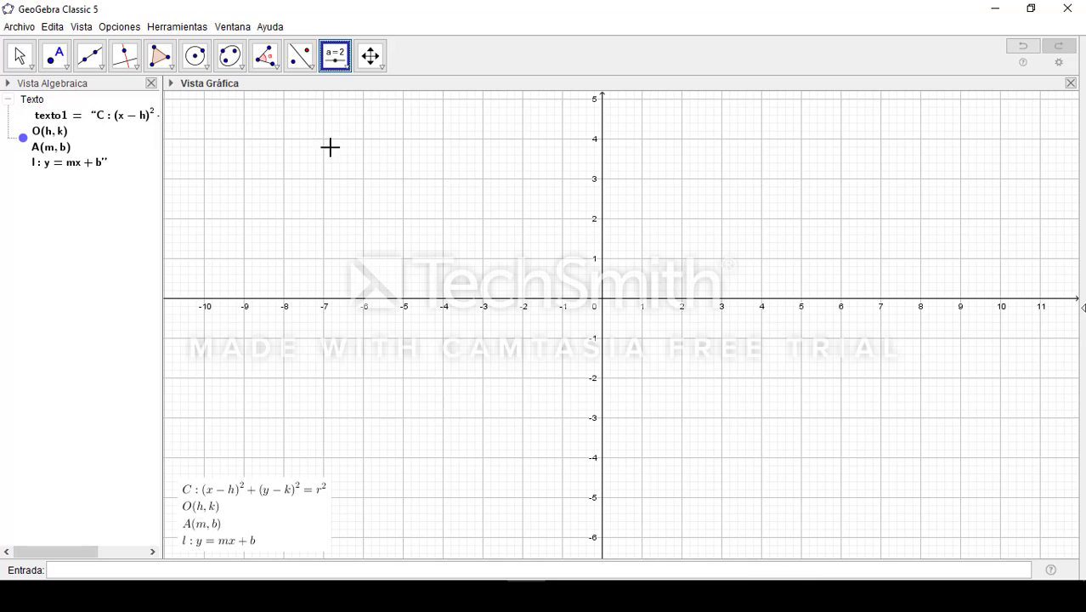
left_click(420, 152)
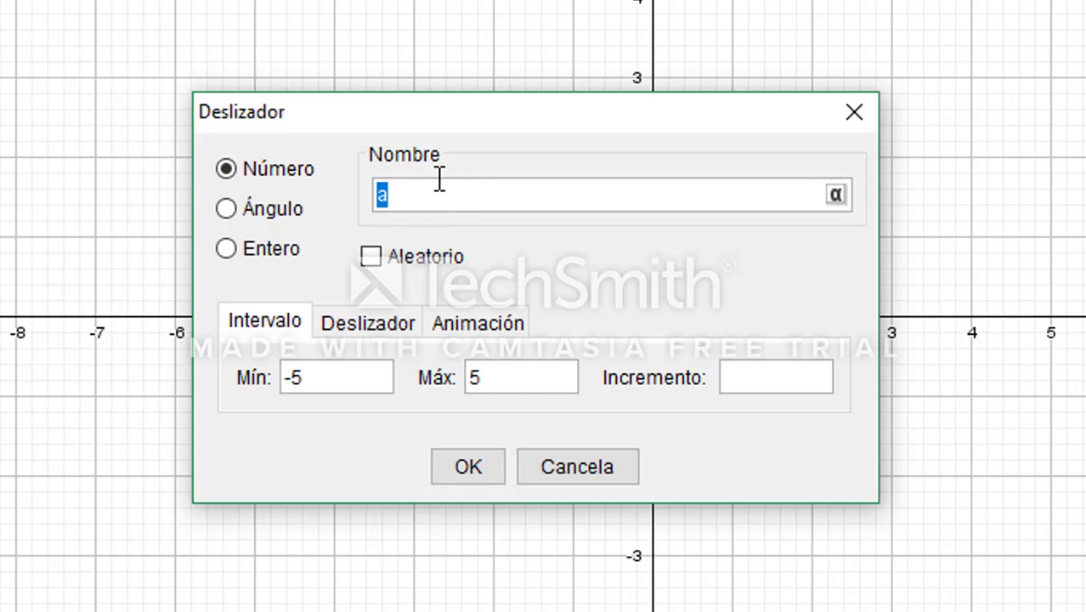
type("h")
left_click(347, 378)
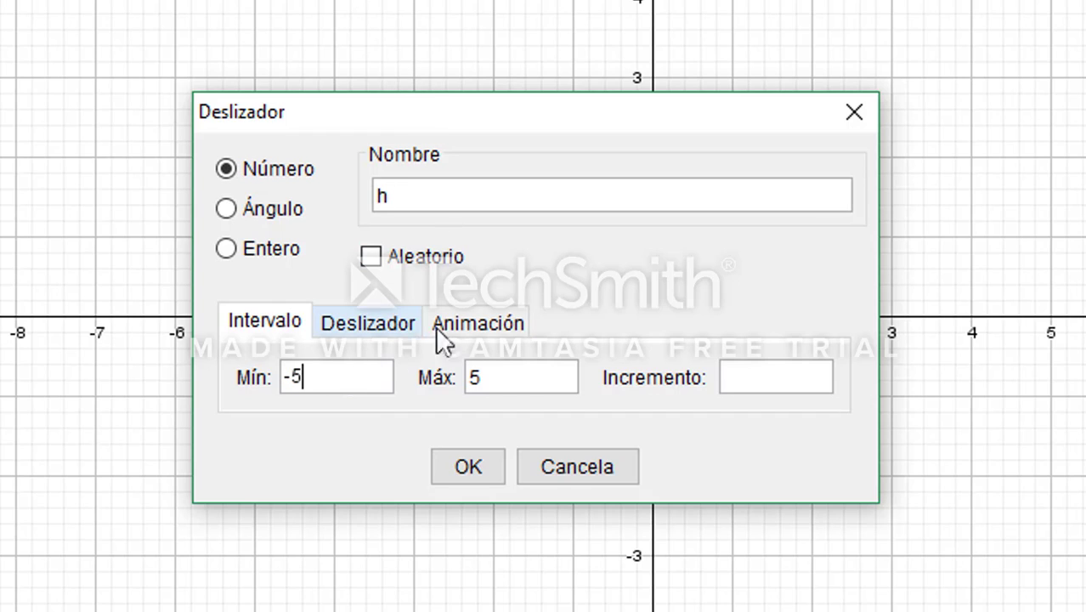
key("BackSpace")
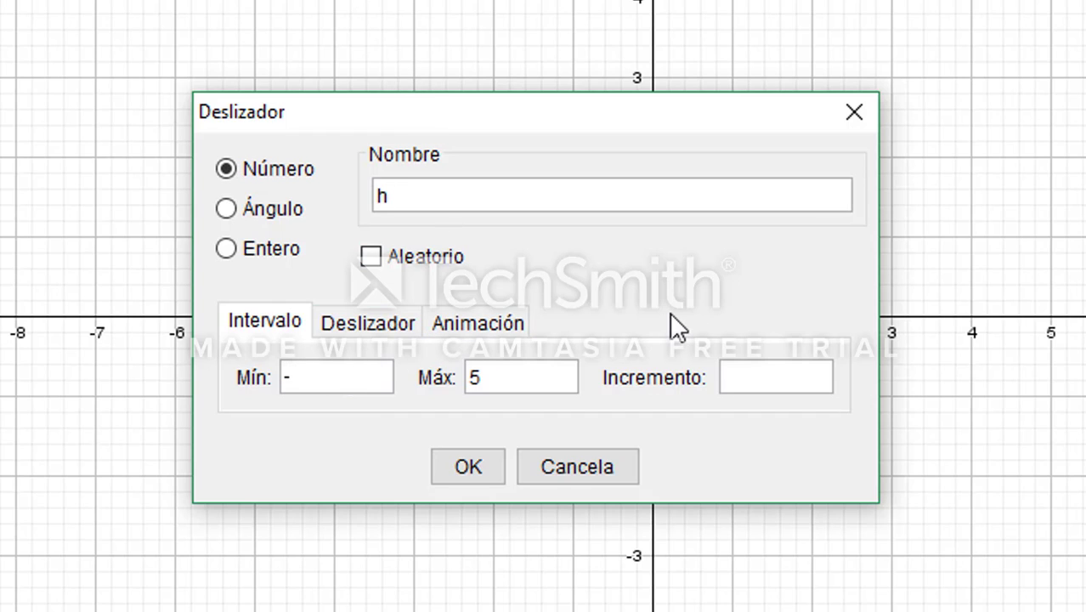
type("20")
key("Tab")
key("BackSpace")
type("2")
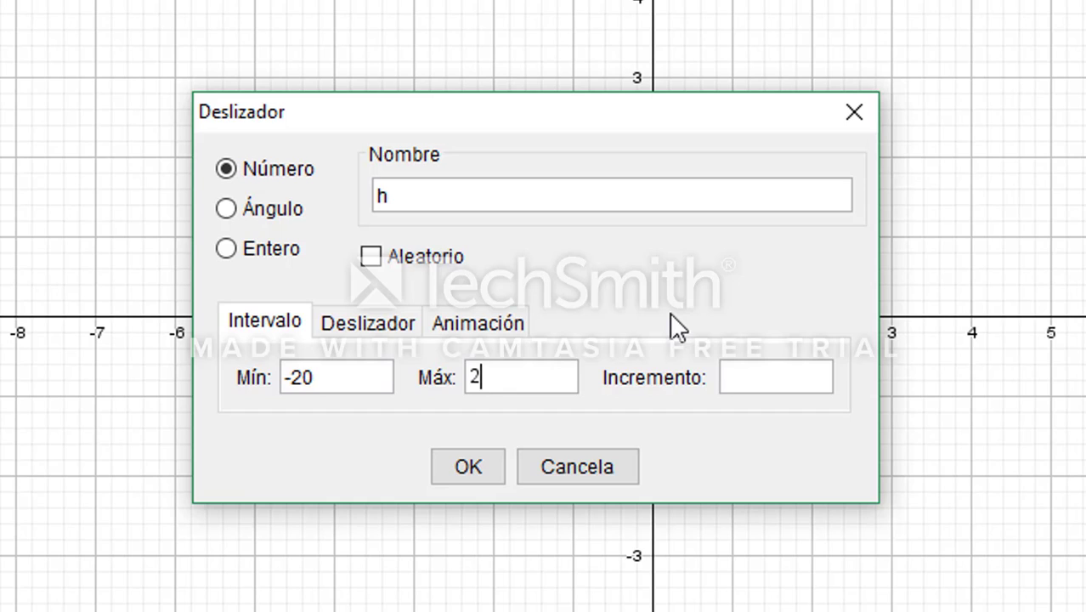
type("0")
left_click(467, 467)
Add a number slider named k below the h slider, starting near (-2.7, 2.7), with an interval from -20 to 20
left_click(127, 2)
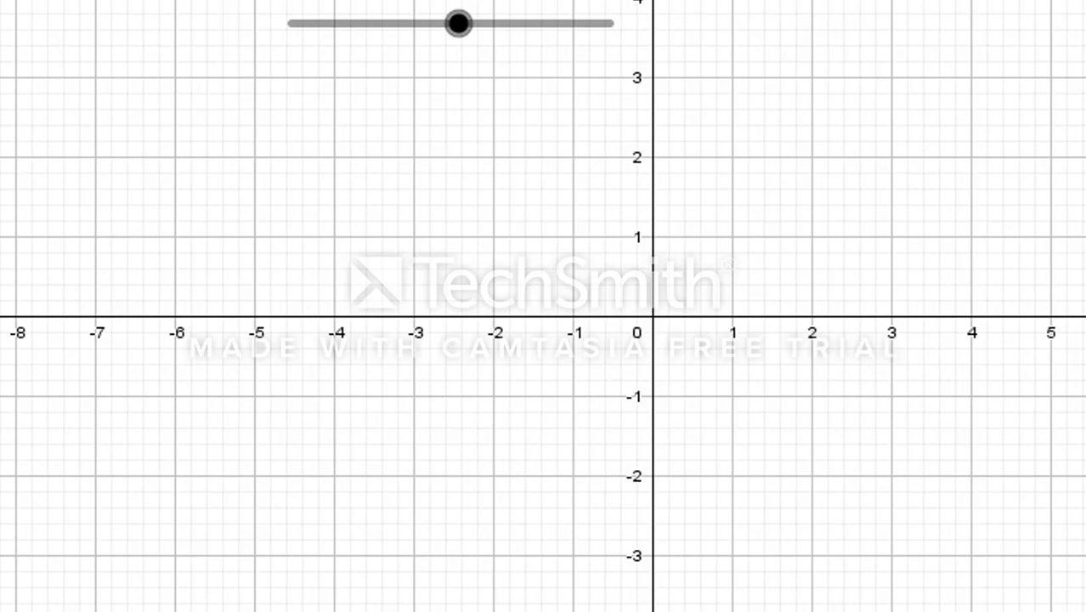
left_click(436, 102)
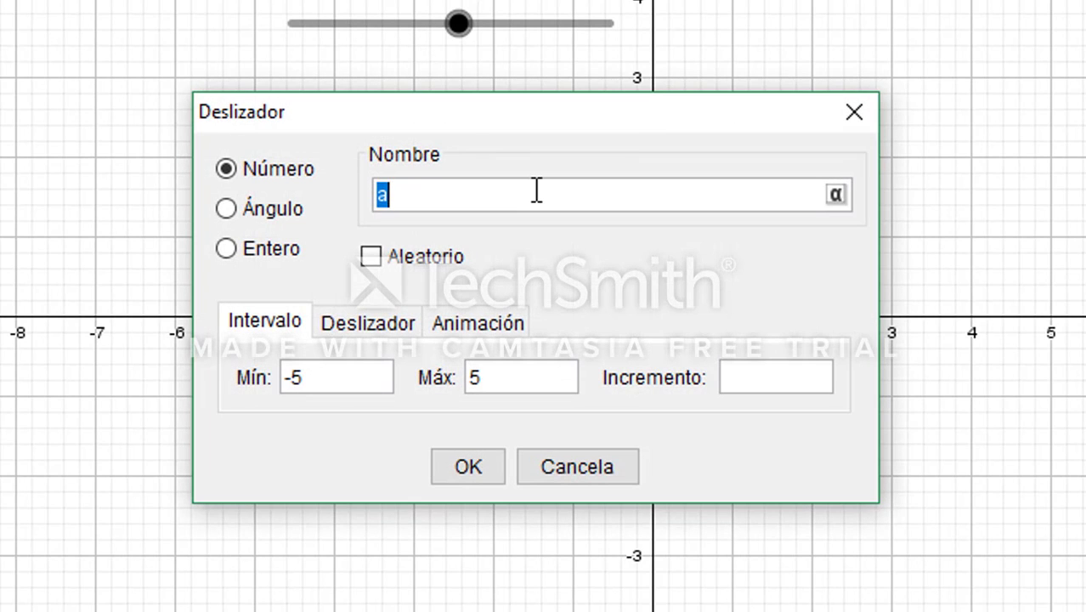
type("k")
left_click(373, 381)
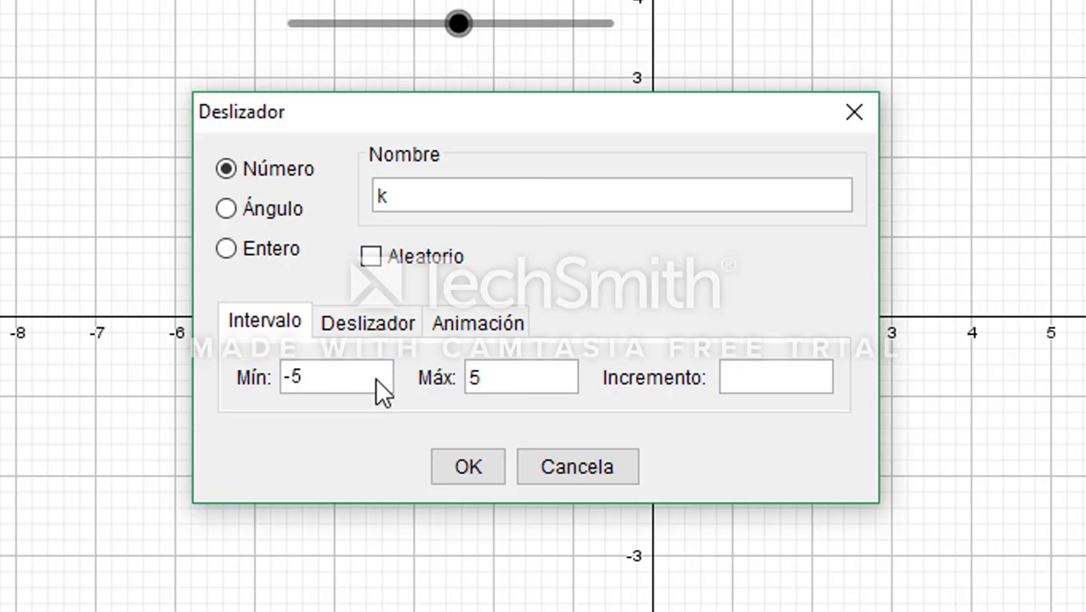
key("BackSpace")
type("20")
left_click(502, 389)
key("BackSpace")
type("20")
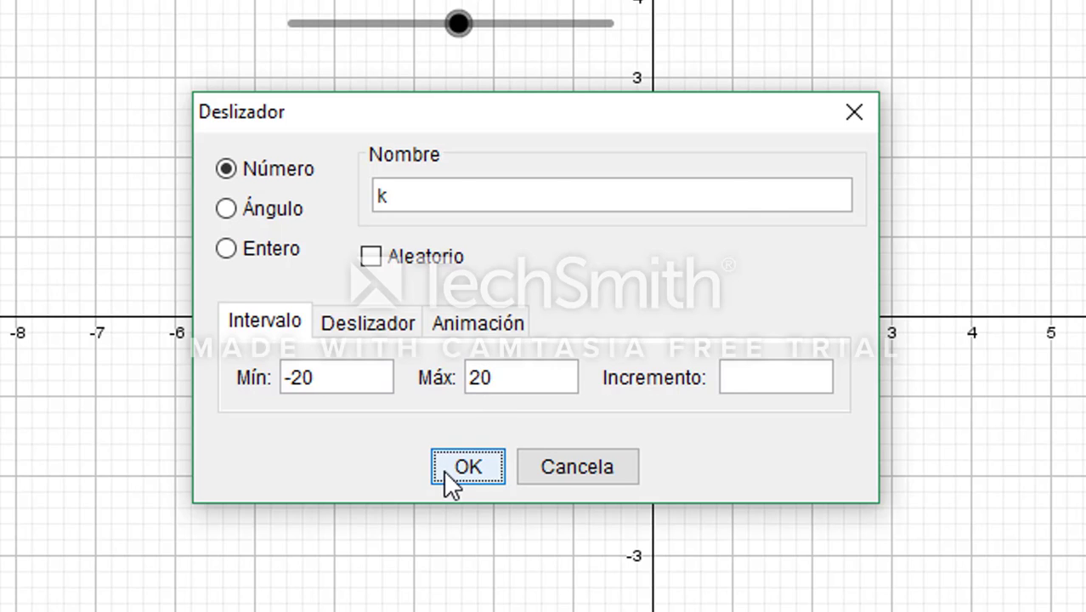
left_click(445, 469)
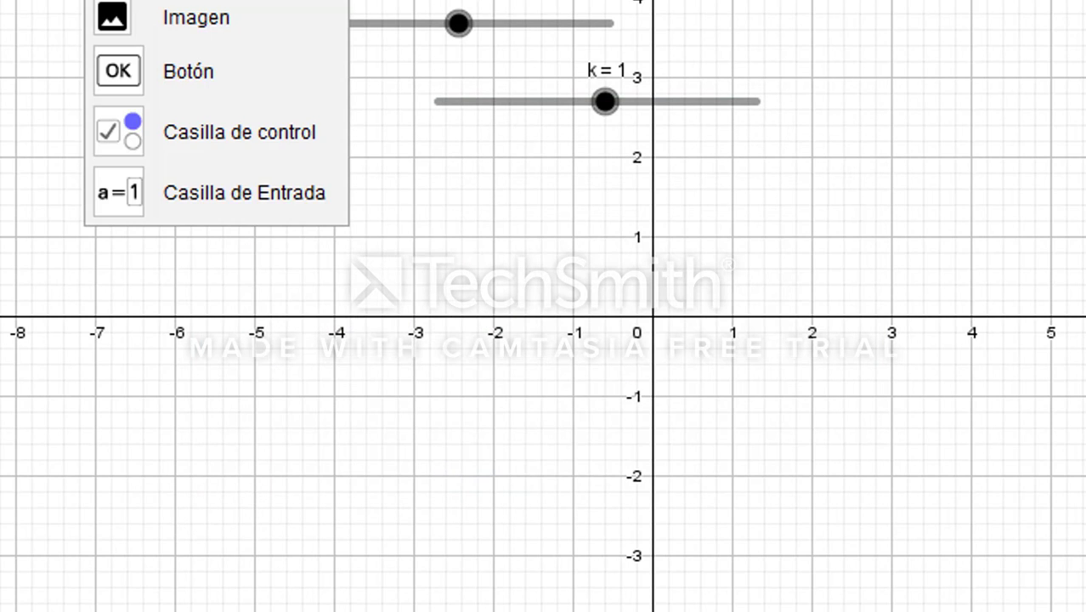
Add a number slider named r just above the x-axis, starting near (0.9, 0.8), with an interval from -20 to 20
left_click(714, 259)
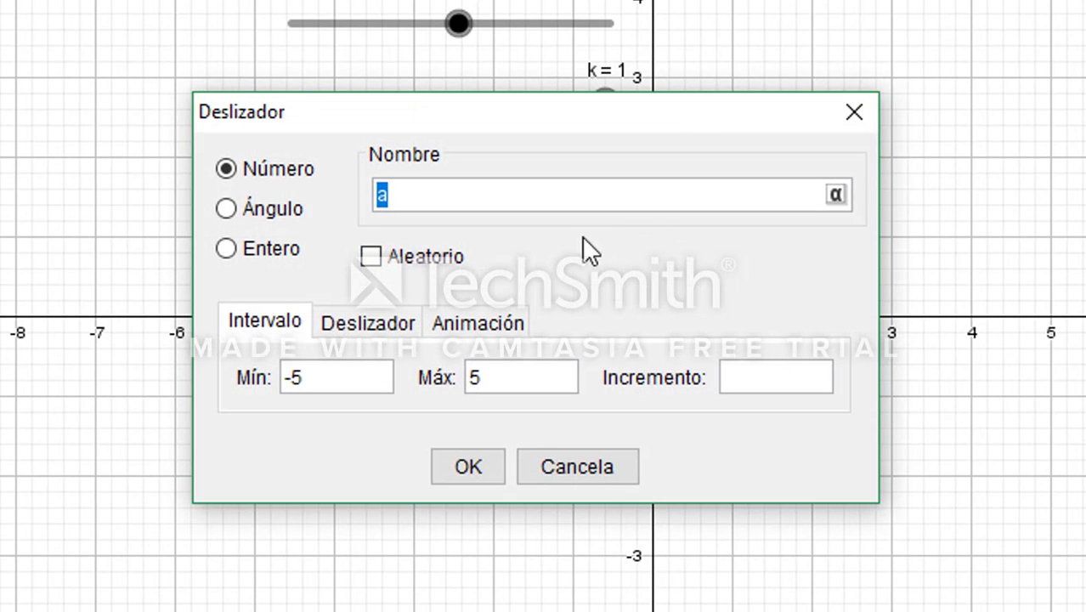
type("r")
left_click(351, 373)
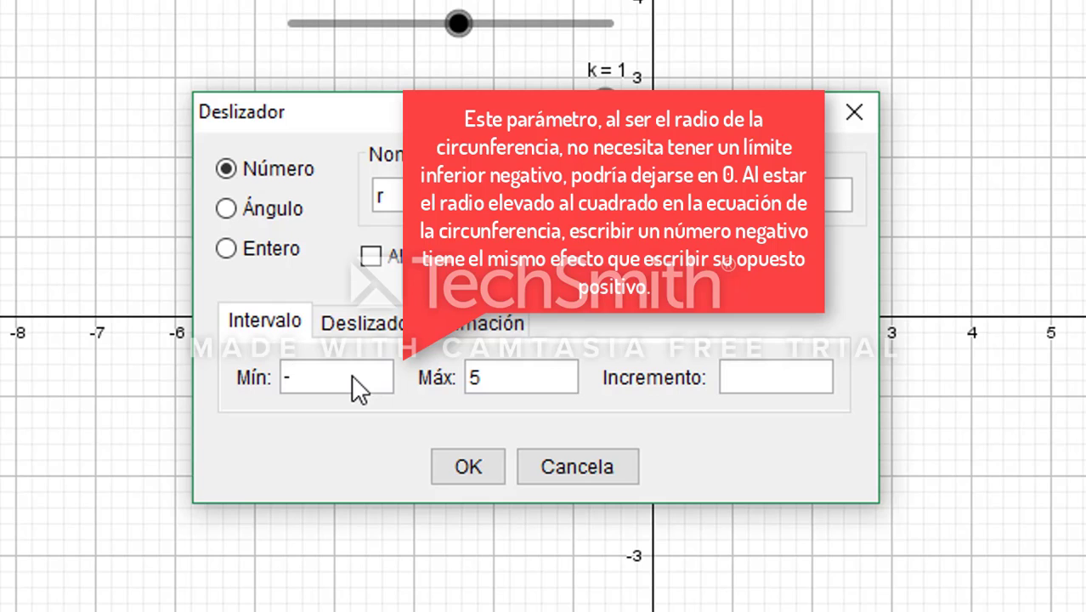
type("20")
left_click(487, 367)
left_click(489, 468)
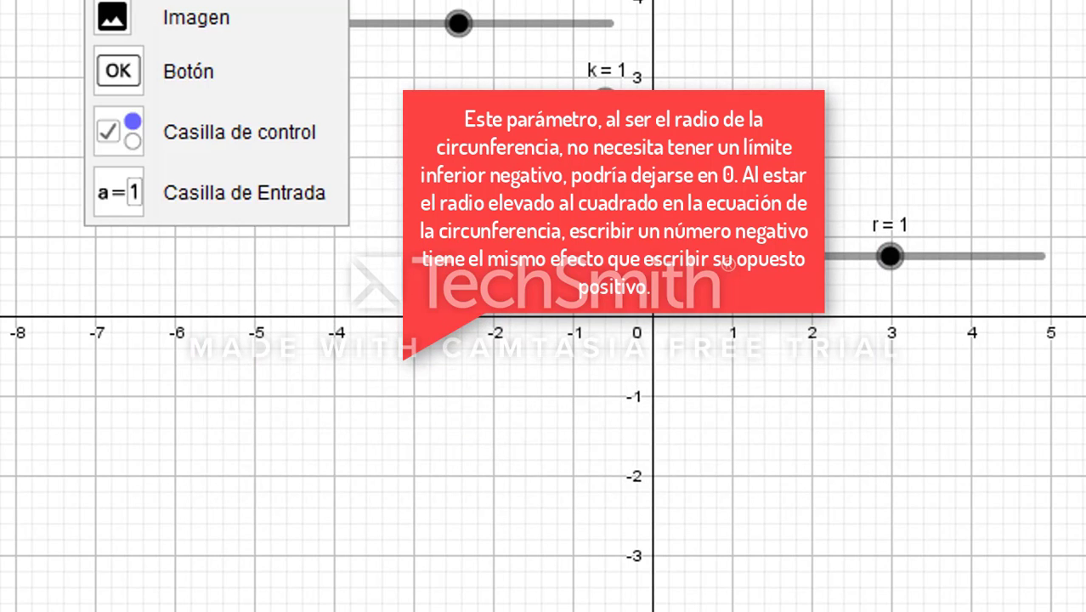
Add a number slider named m just below the x-axis, starting near (3, -0.6), with an interval from -20 to 20
left_click(1062, 352)
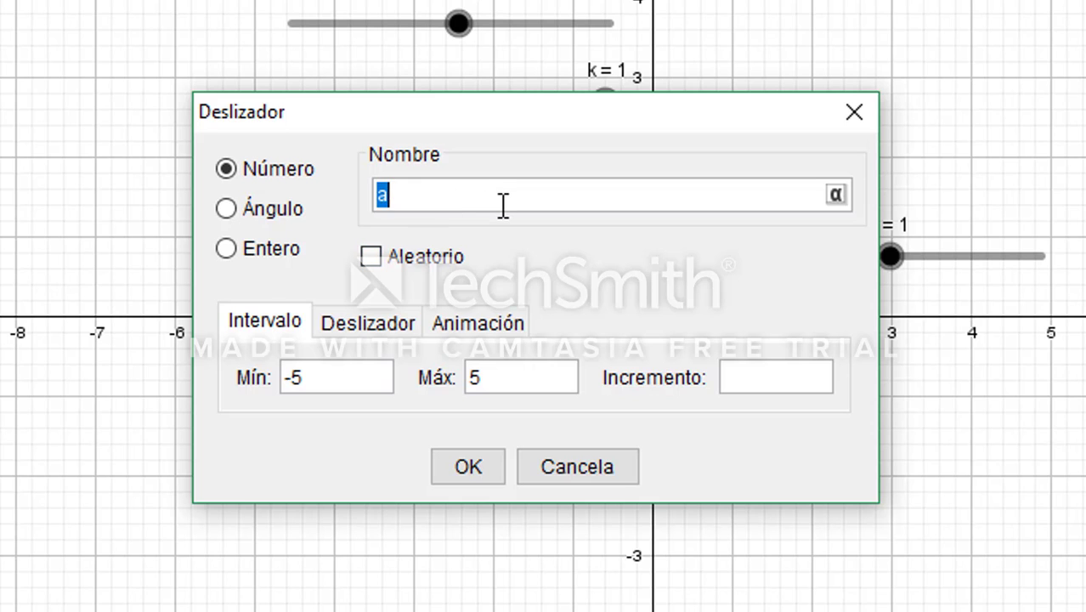
type("m")
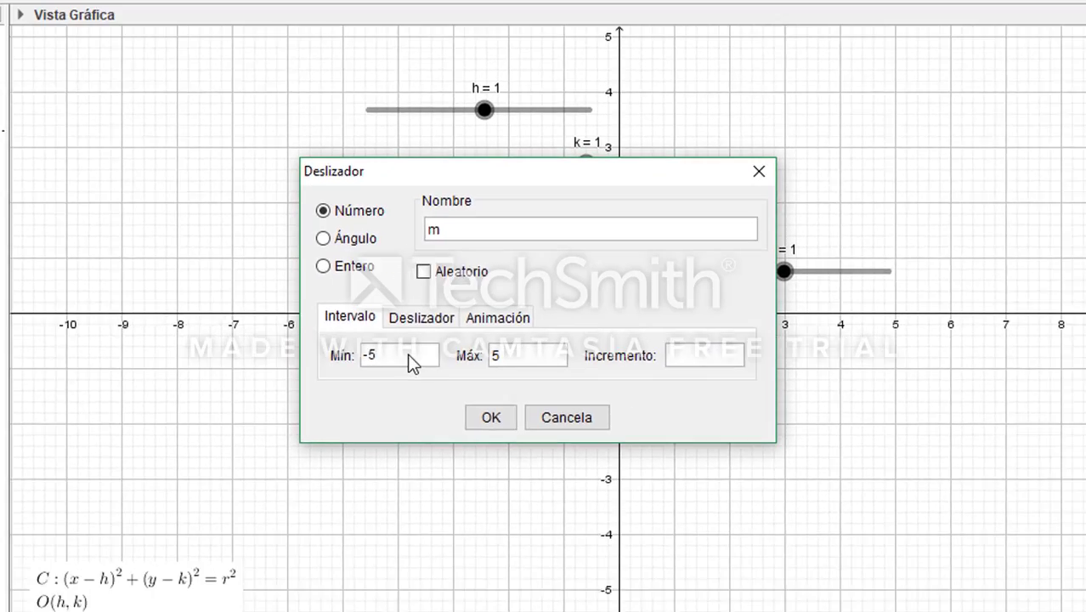
left_click(411, 357)
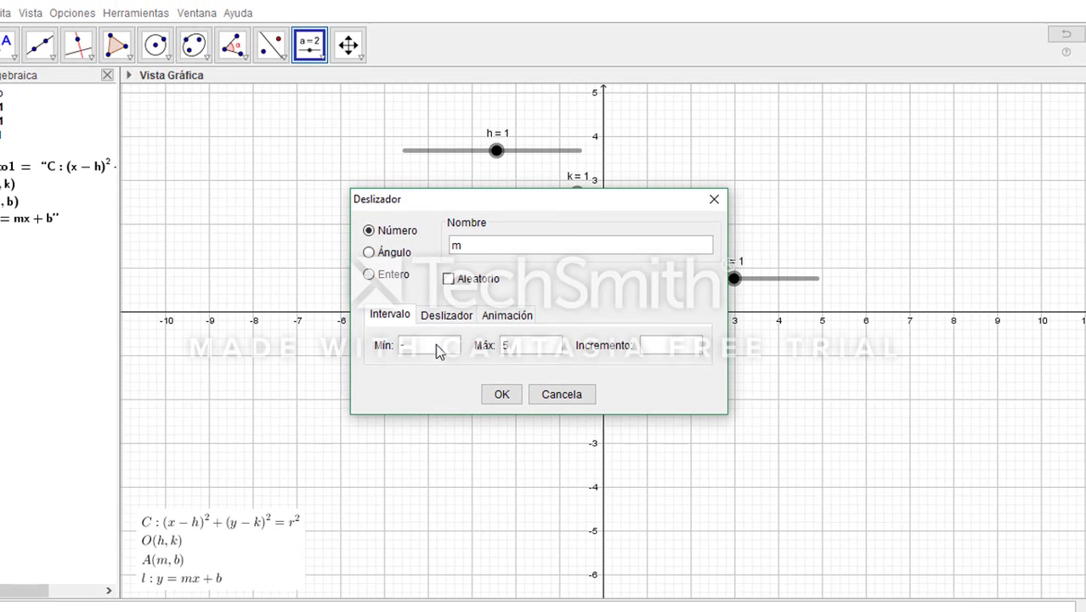
type("2020")
left_click(513, 395)
Add a number slider named b below the m slider, starting near (4.7, -1.5), with the same interval as the other sliders
left_click(321, 56)
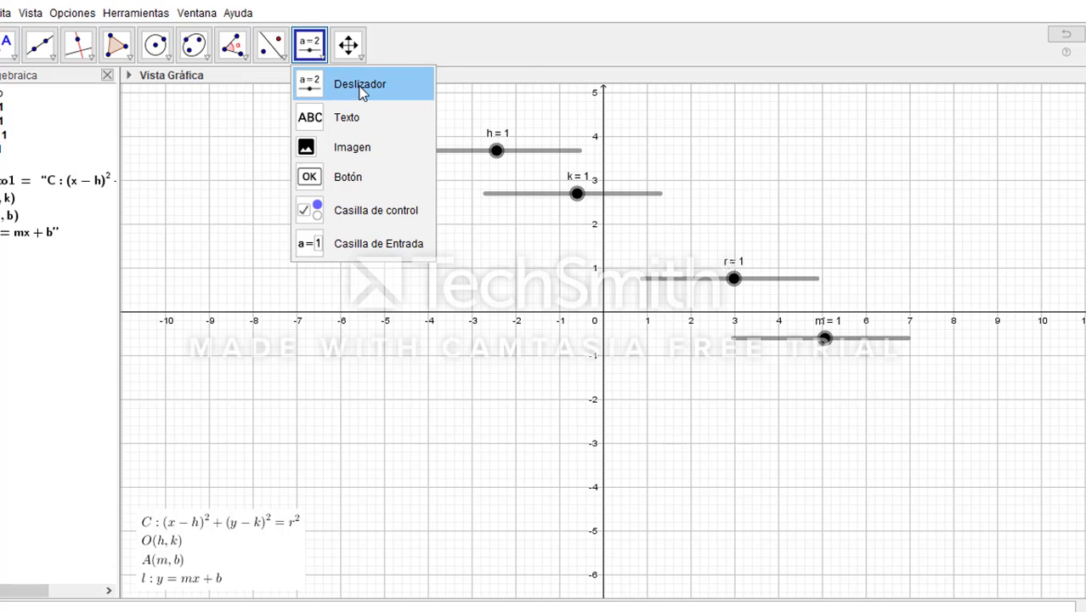
left_click(361, 85)
left_click(808, 377)
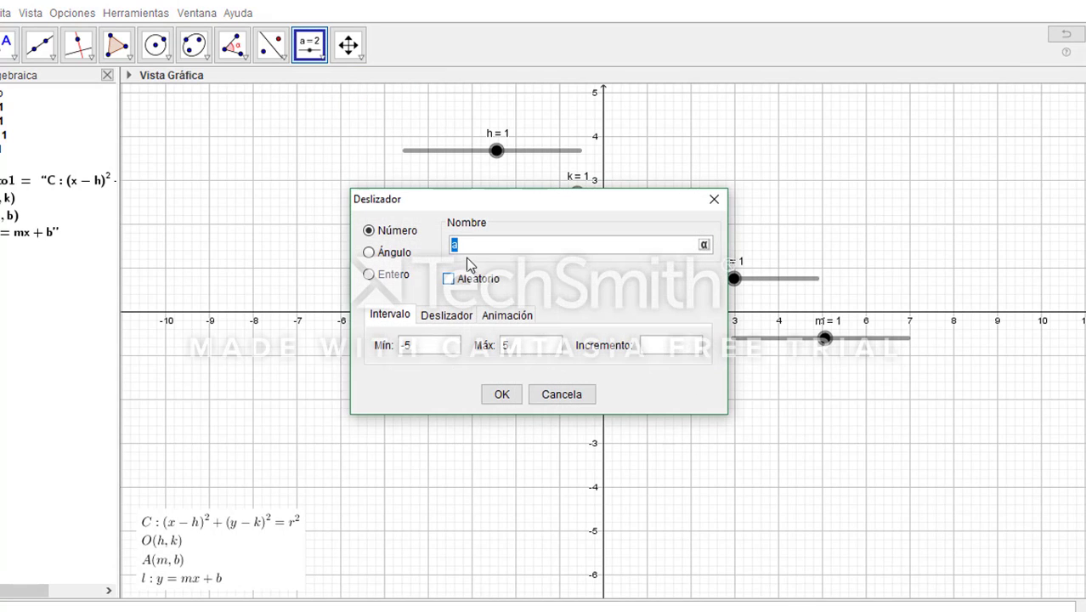
type("b")
left_click(416, 348)
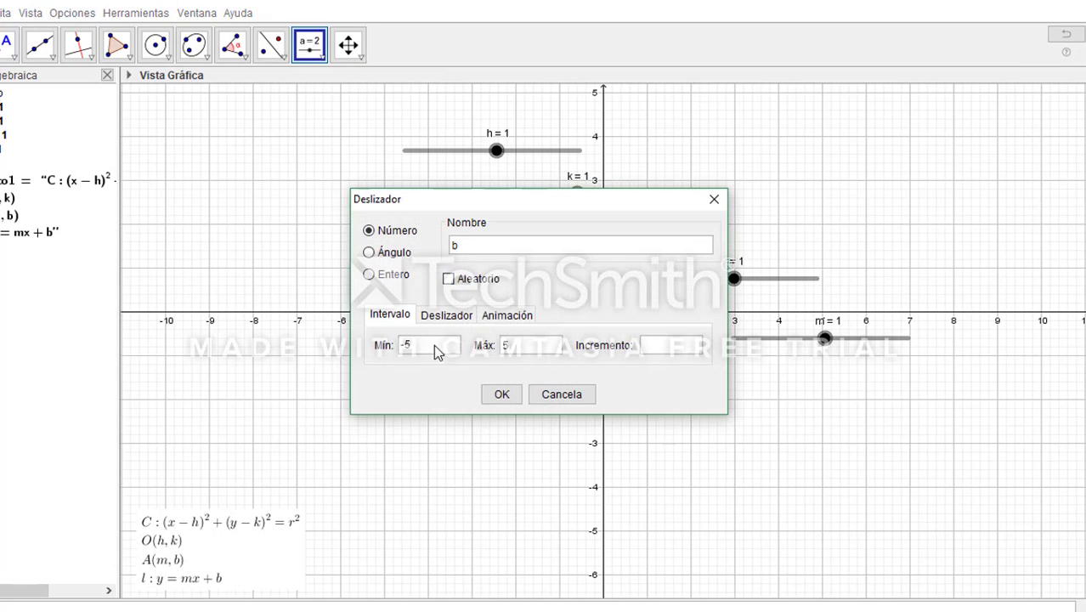
key("BackSpace")
left_click(520, 352)
left_click(501, 394)
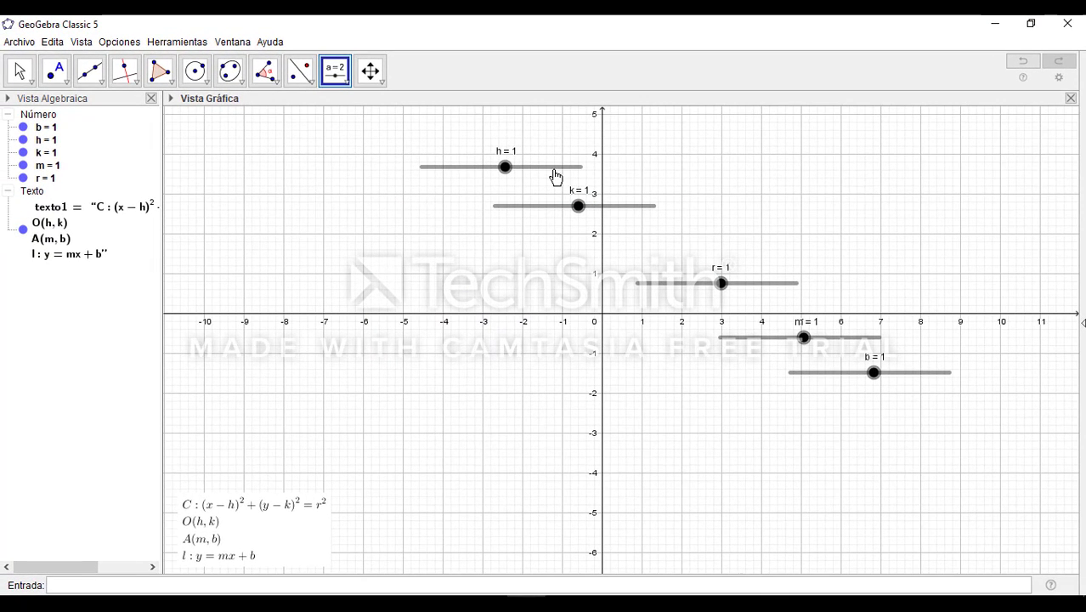
Stack the sliders h, k, r, m and b in that order in the graph's upper-left area, starting near x = -10.5
left_click_drag(555, 176, 319, 142)
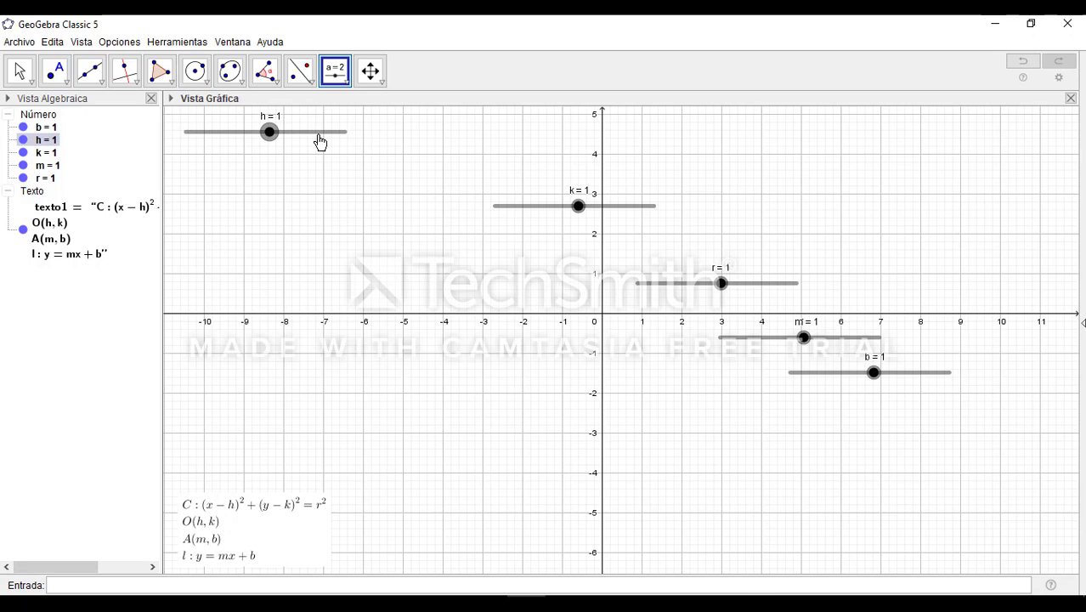
left_click_drag(642, 208, 335, 170)
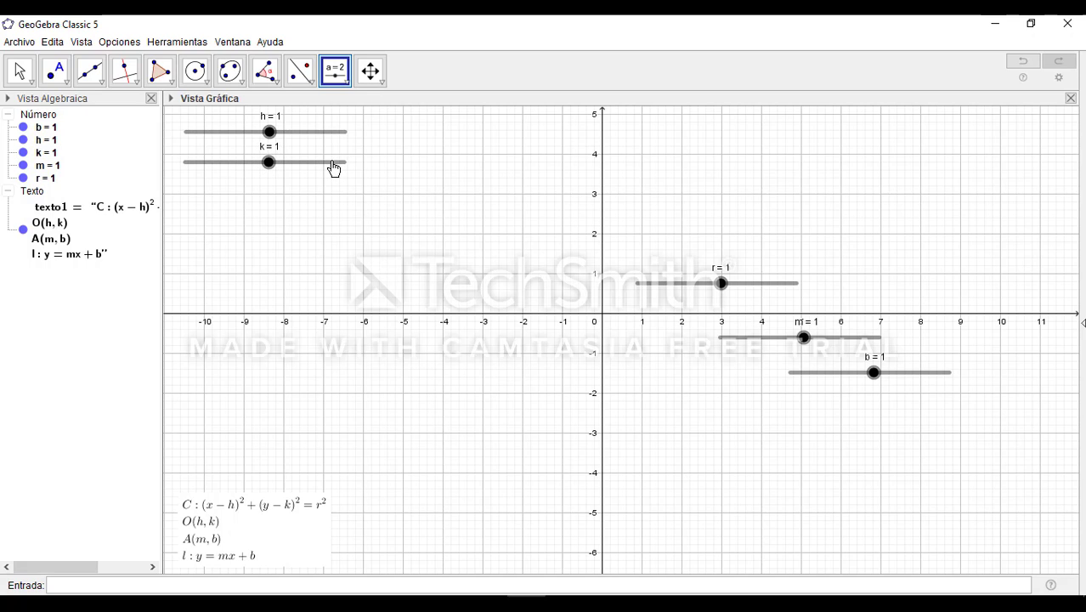
left_click_drag(771, 289, 316, 196)
left_click_drag(860, 345, 327, 225)
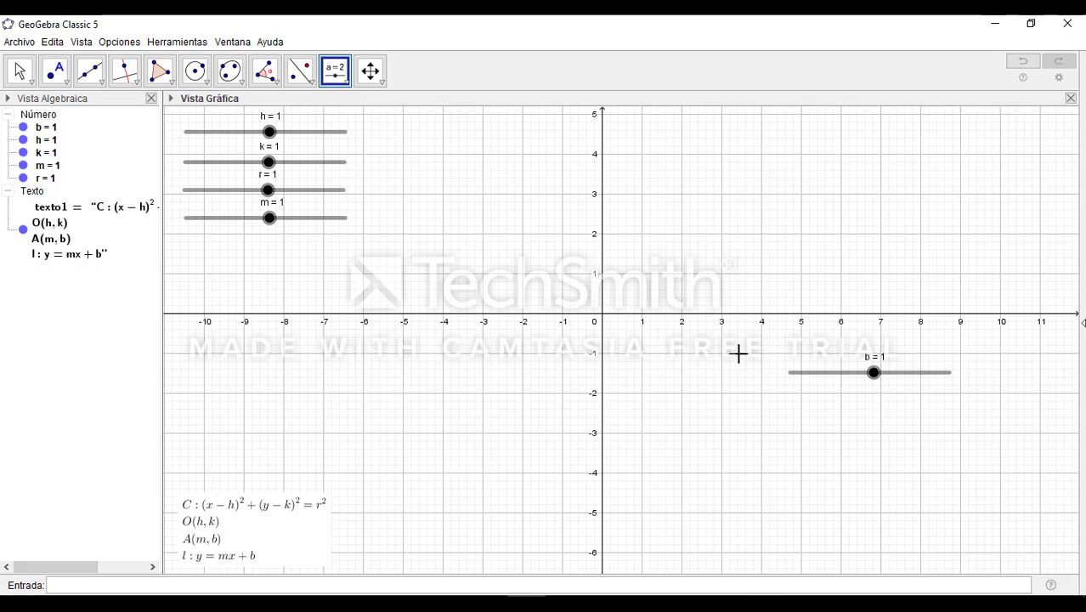
left_click_drag(924, 380, 334, 253)
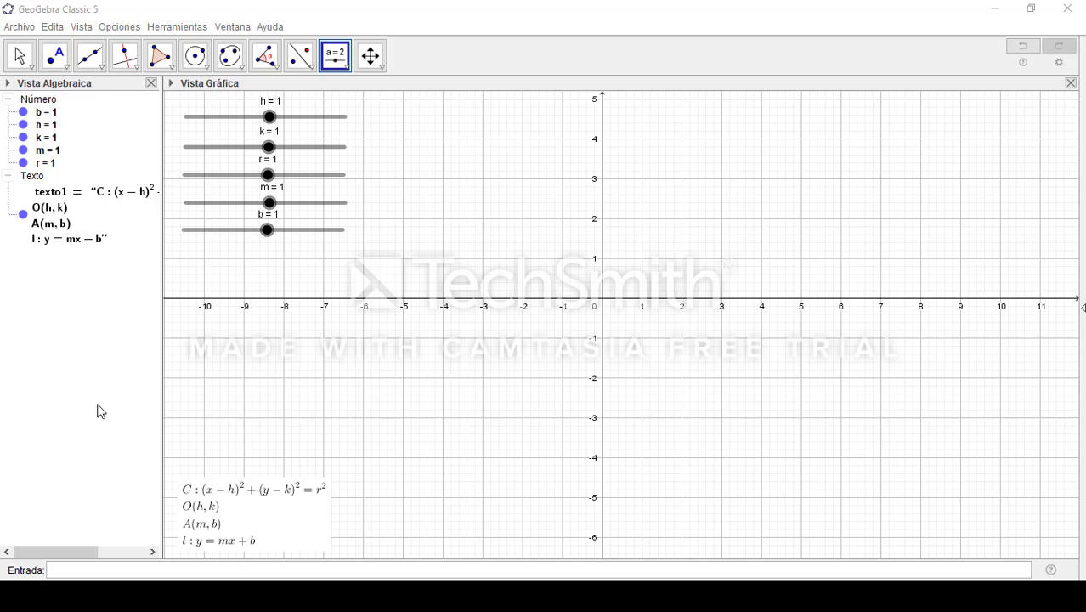
Create the circle (x-h)^2+(y-k)^2=r^2 and test it by setting h to 0.6, k to 0.8 and r to 1.2
left_click(178, 575)
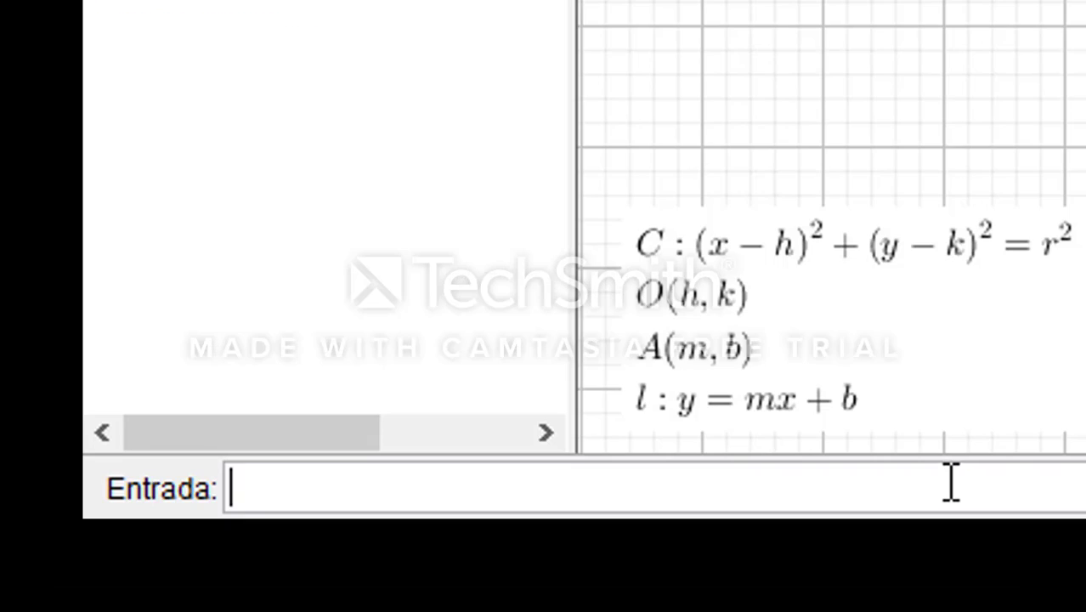
type("(x")
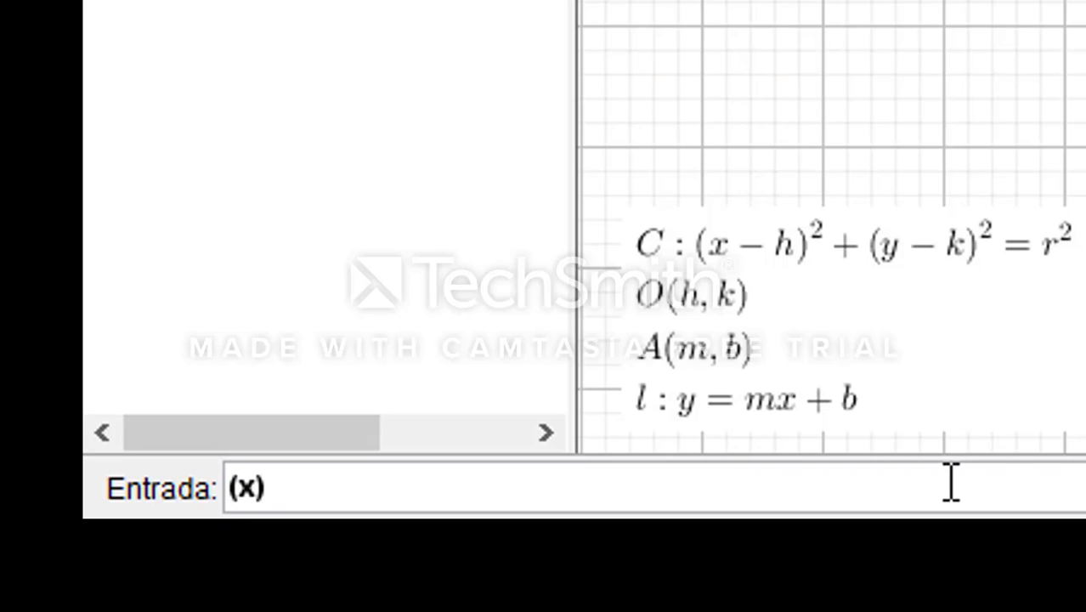
type("-h)")
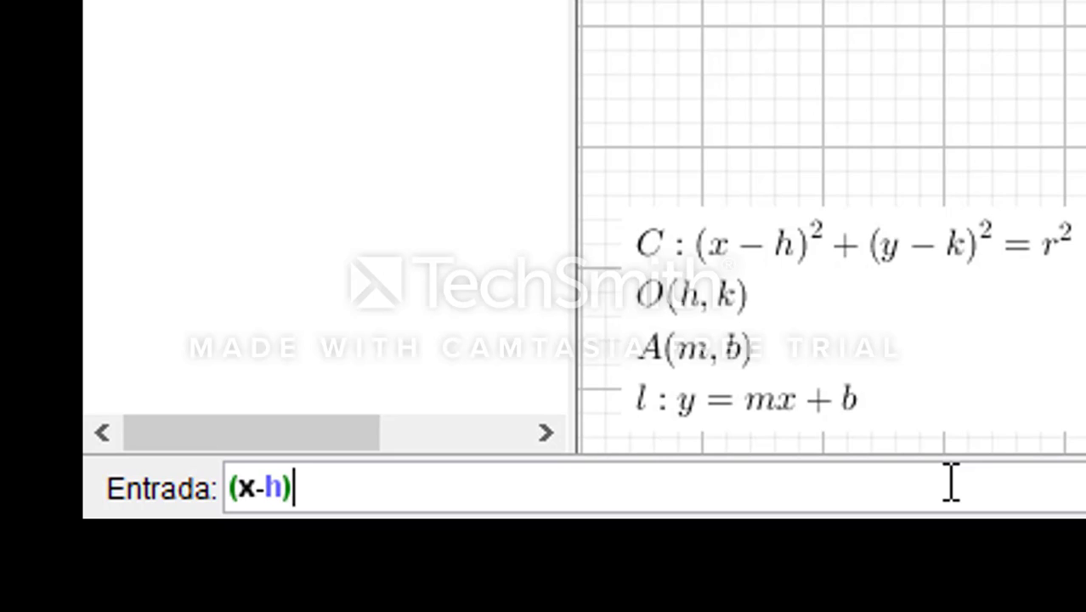
type("^2")
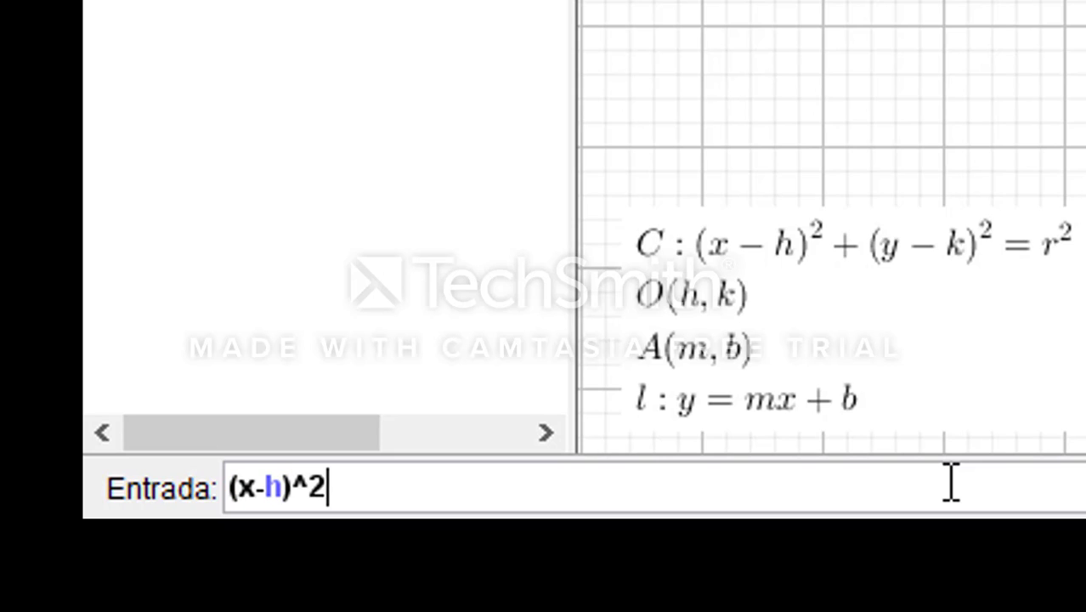
type("+(")
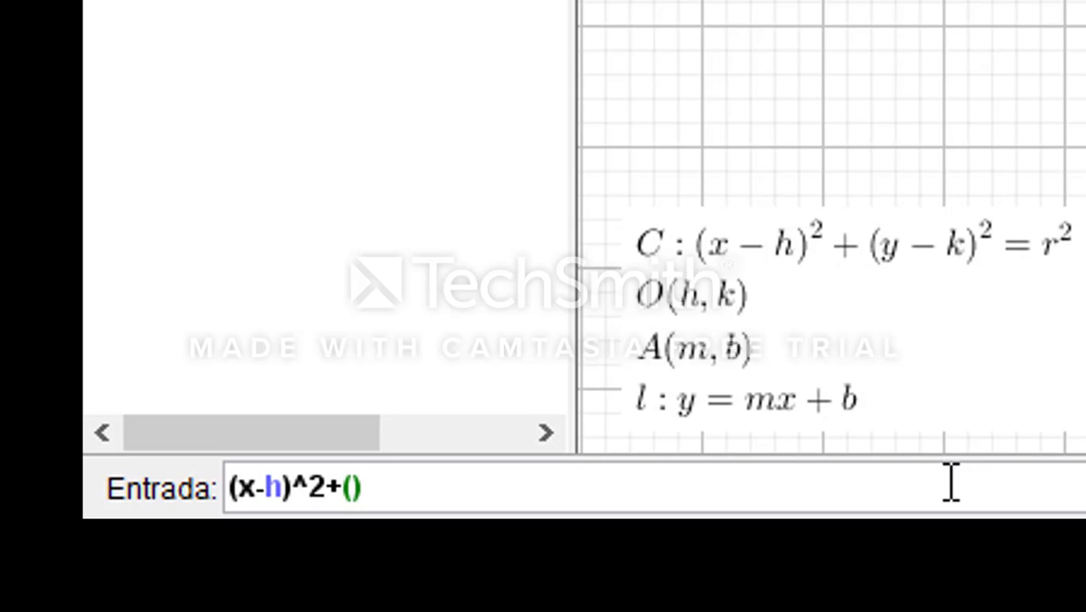
type("y-k")
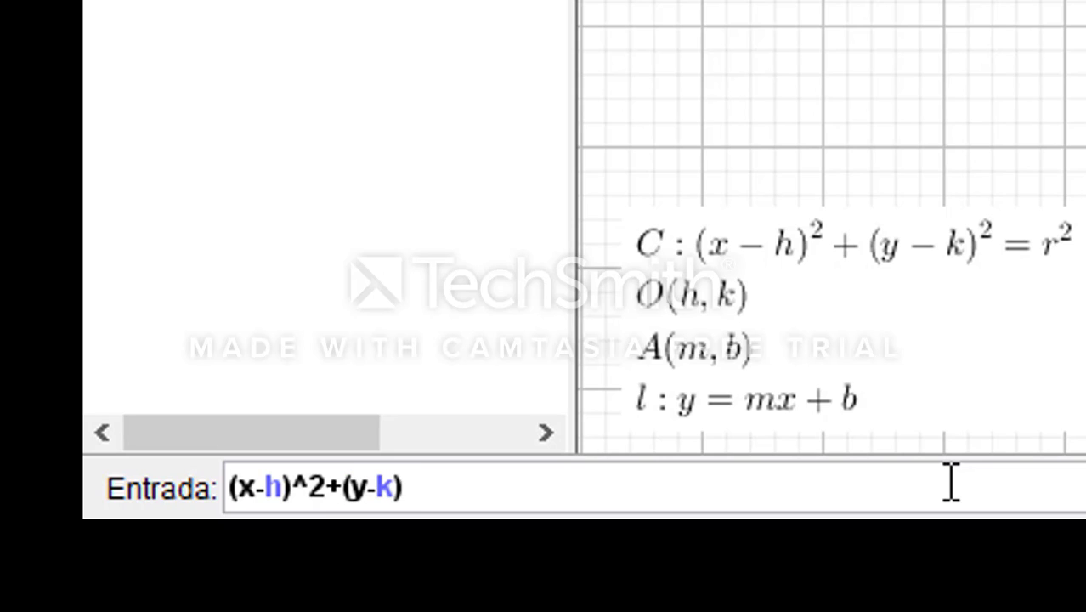
type(")^2=r")
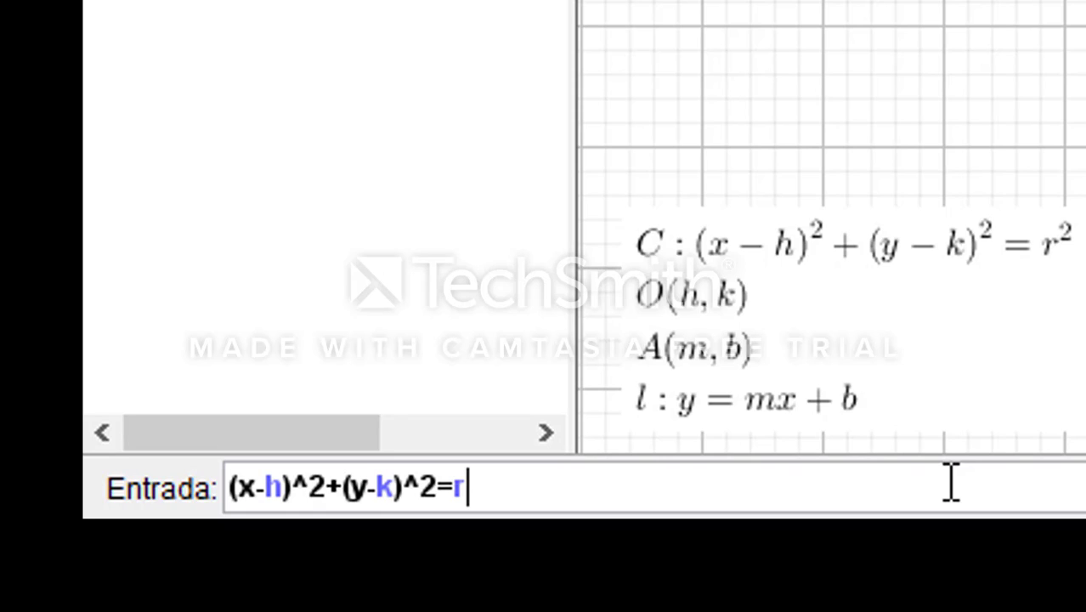
type("^2")
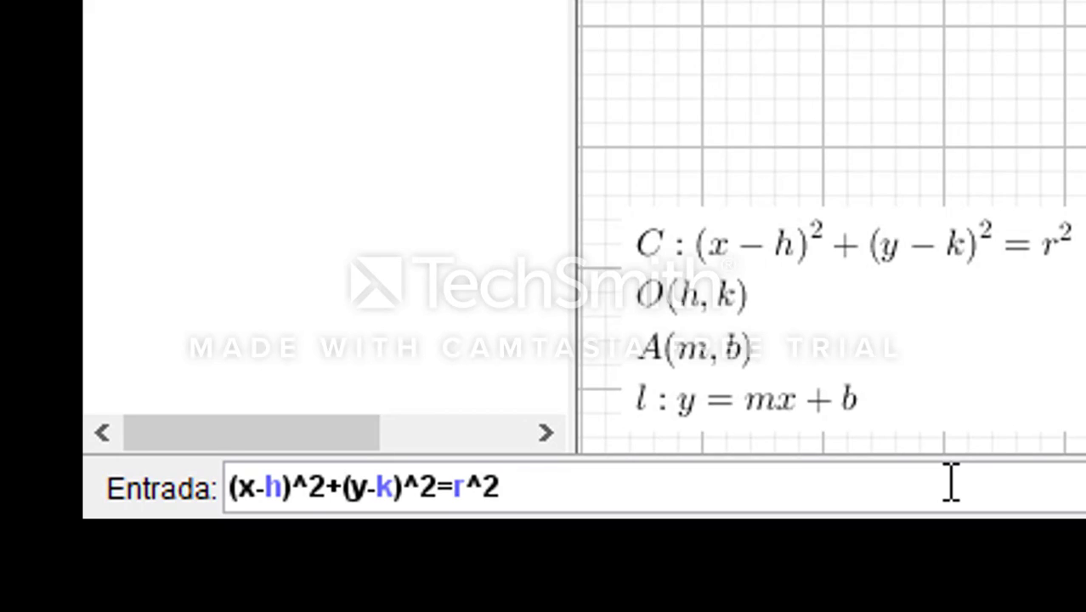
key("Return")
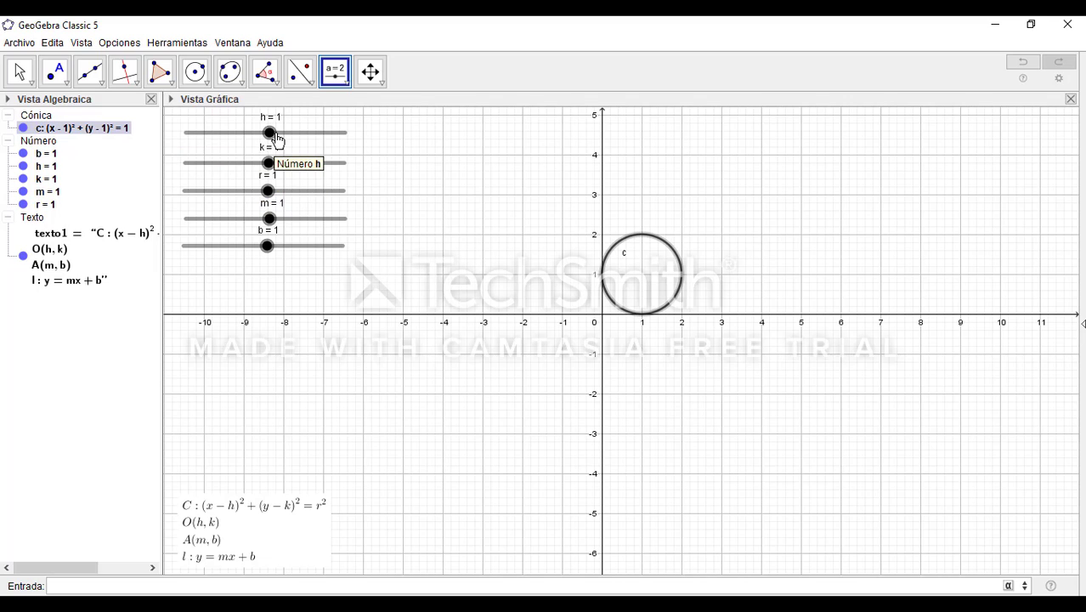
left_click_drag(272, 138, 269, 194)
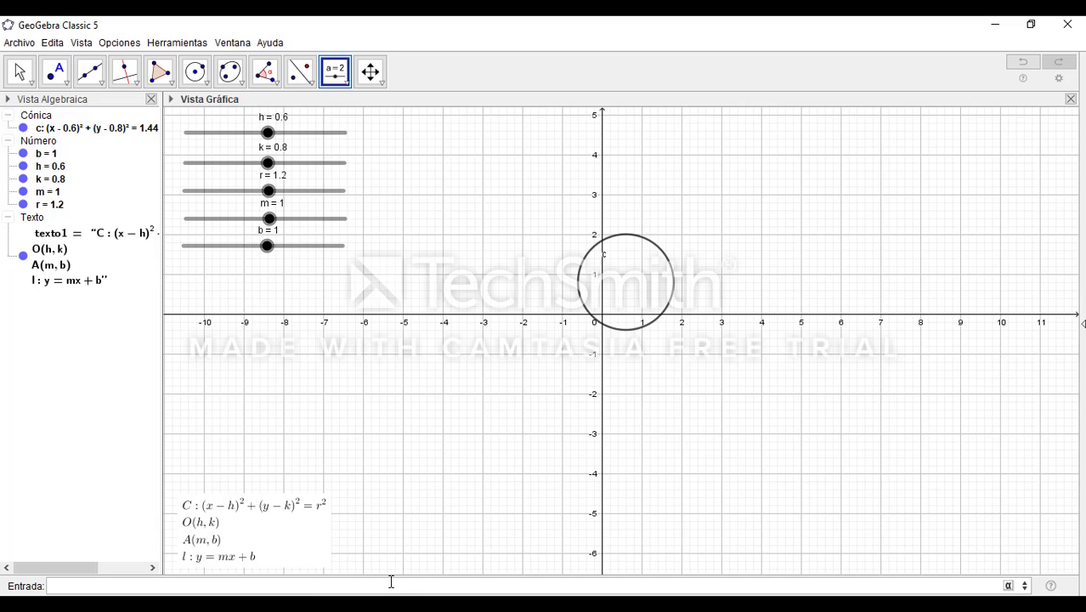
Define the circle's centre as the slider-driven point O=(h,k)
type("O")
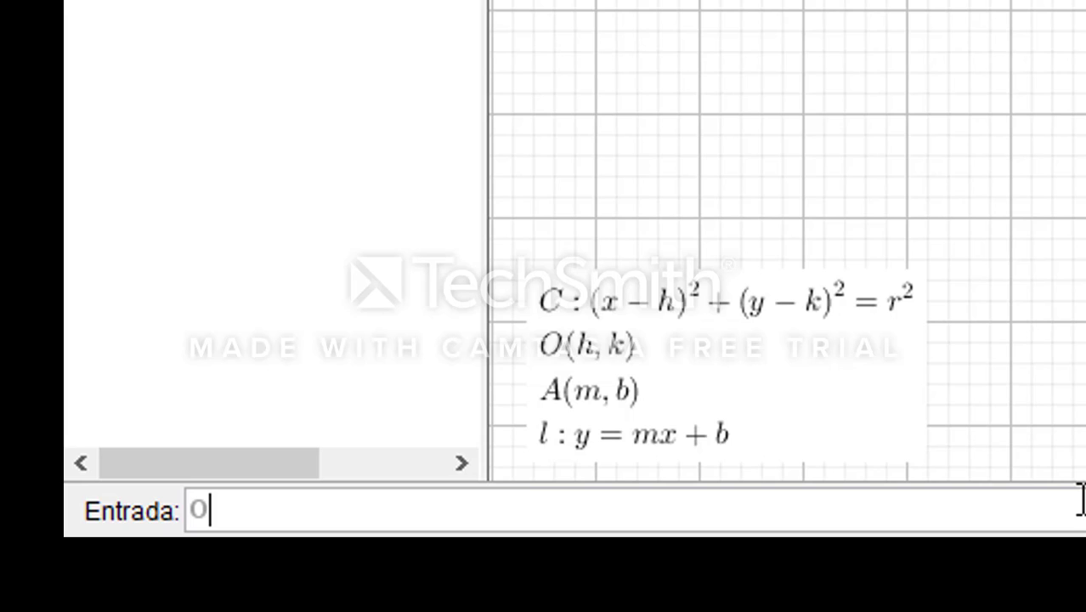
type("=(")
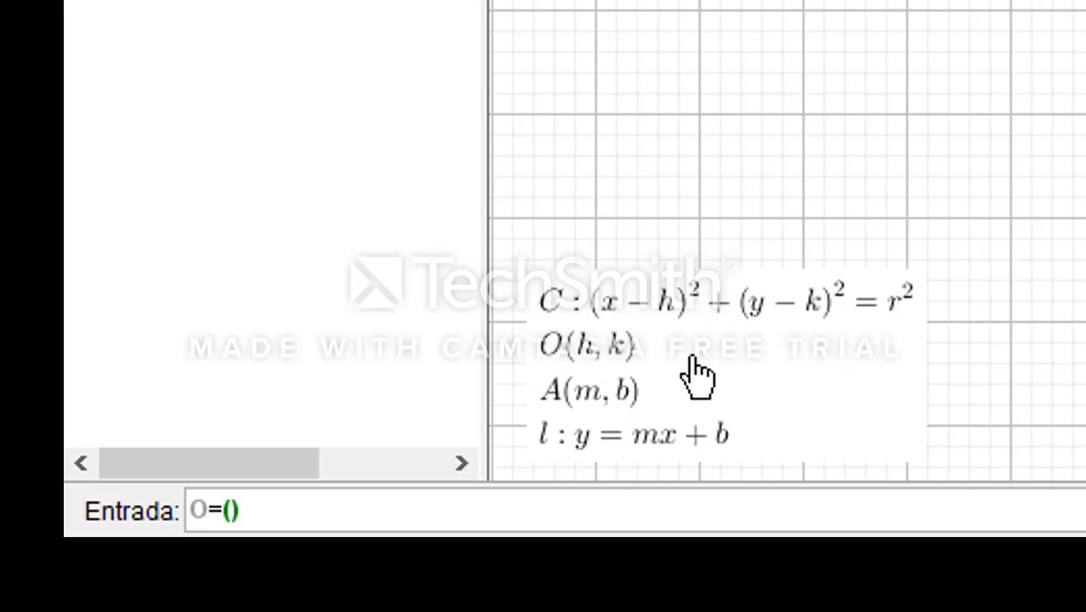
type("h,k")
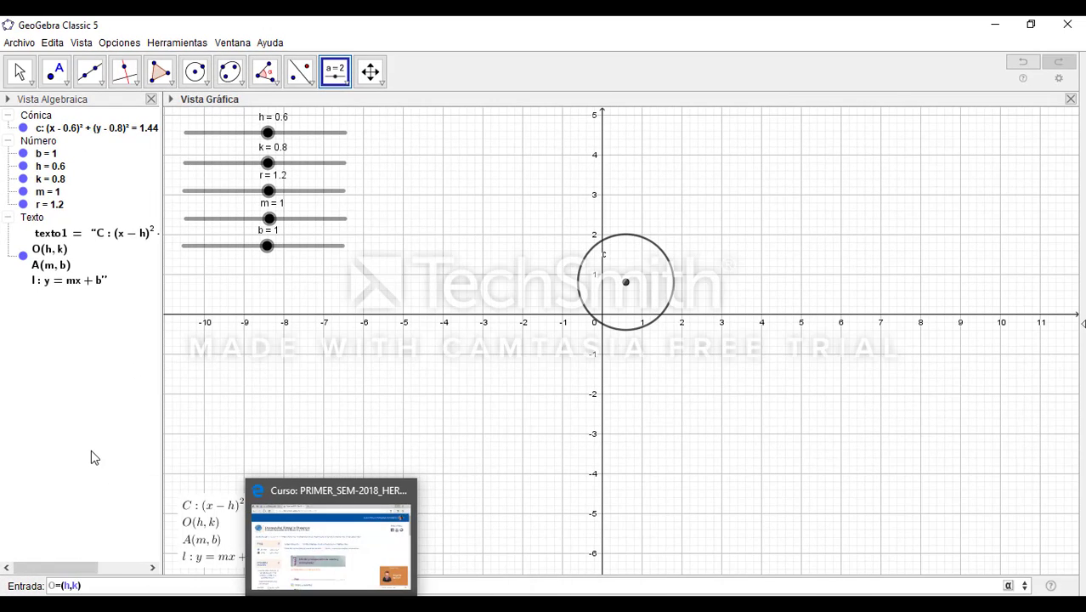
key("Return")
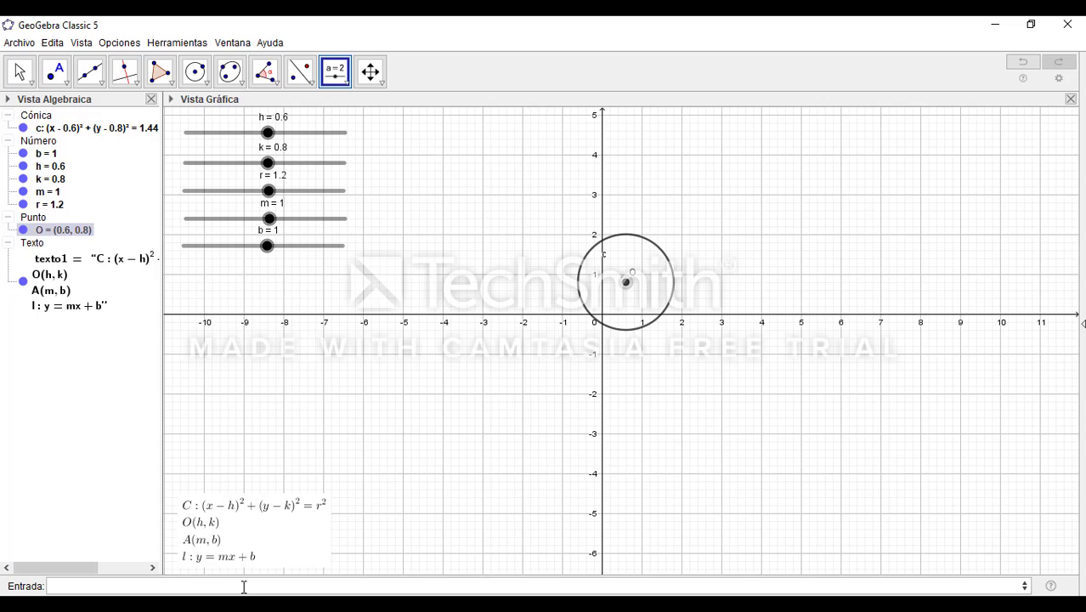
Define a point A with the slider values as coordinates, A=(m,b)
type("A")
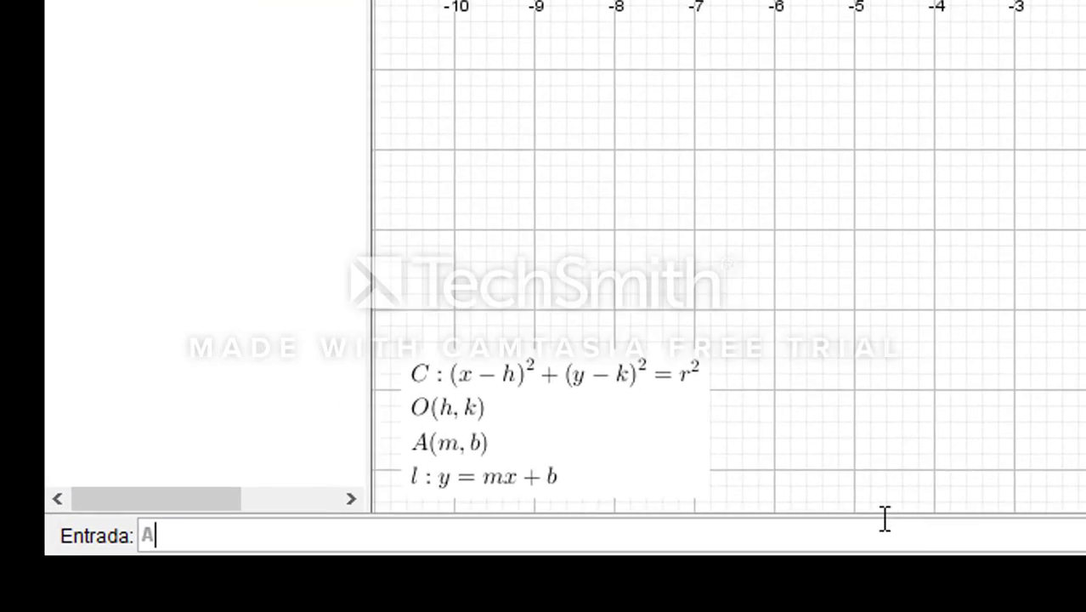
type("=")
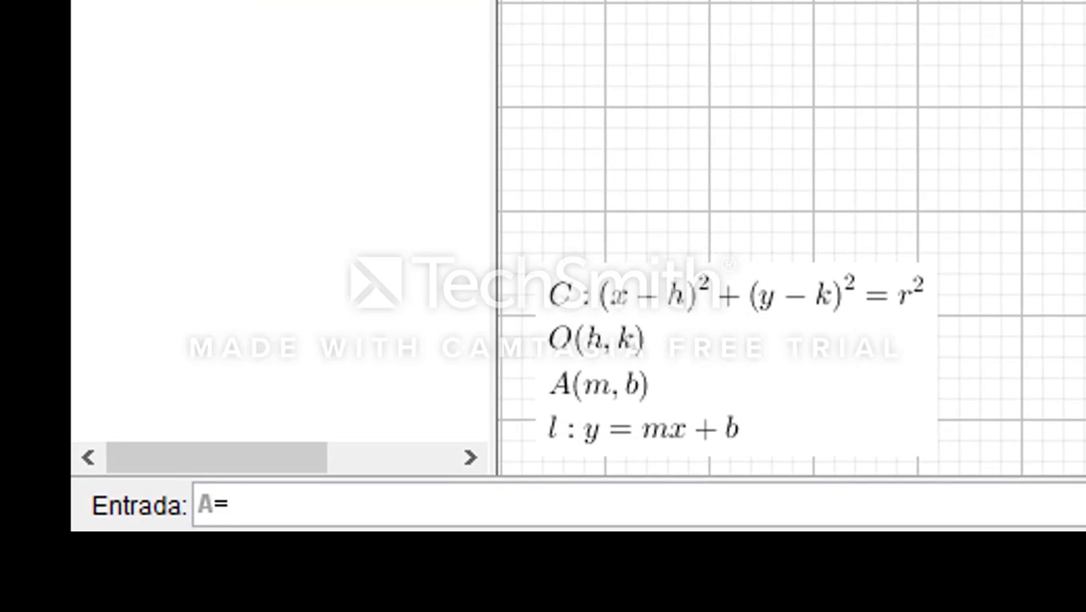
type("m,b")
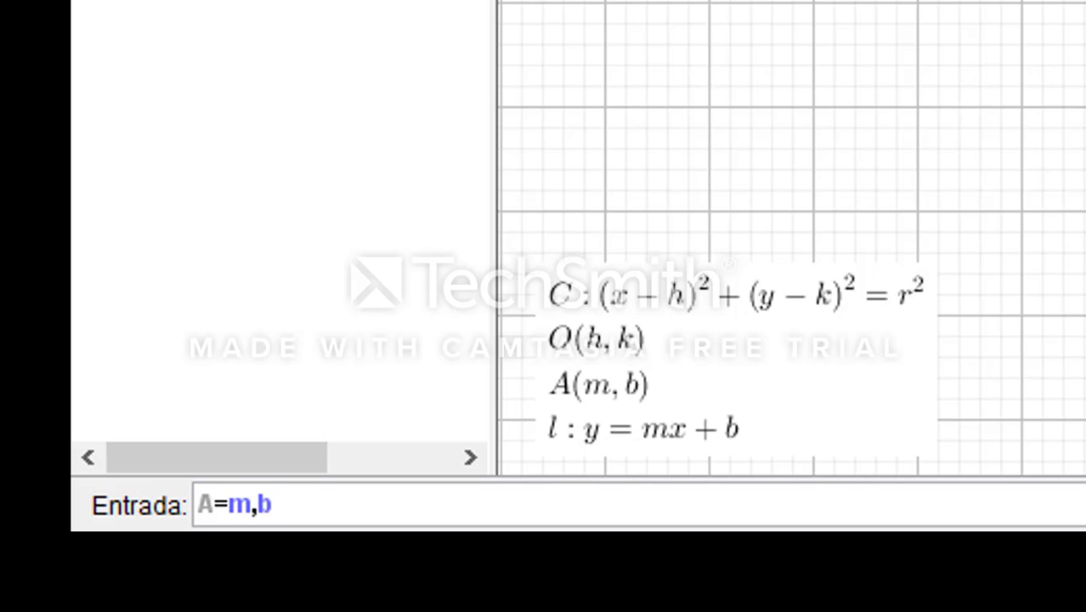
key("Left")
key("Left")
key("Left")
type("(")
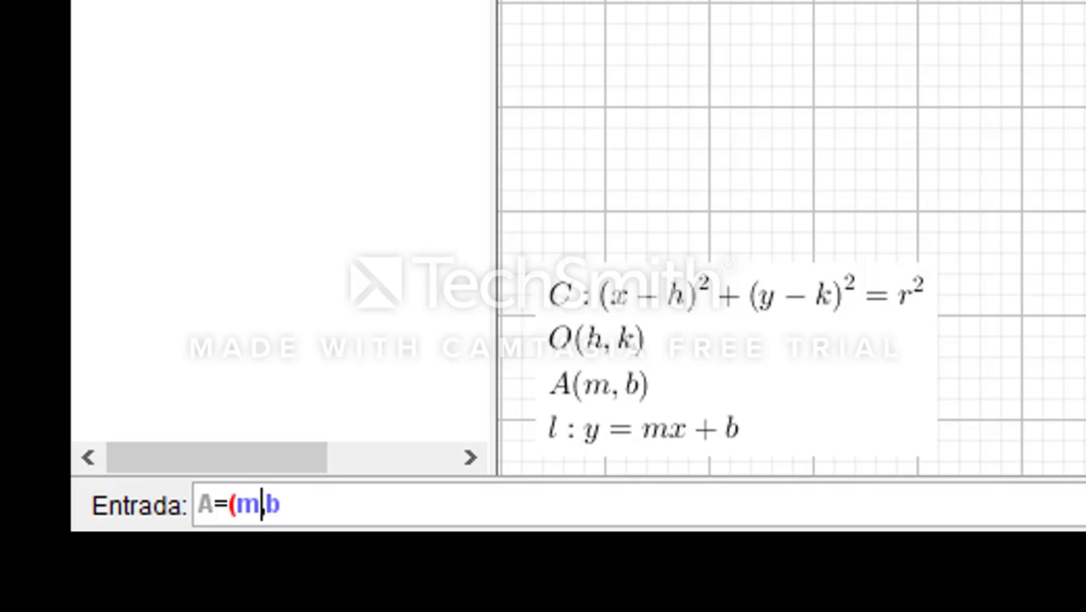
key("Right")
key("Right")
type(")")
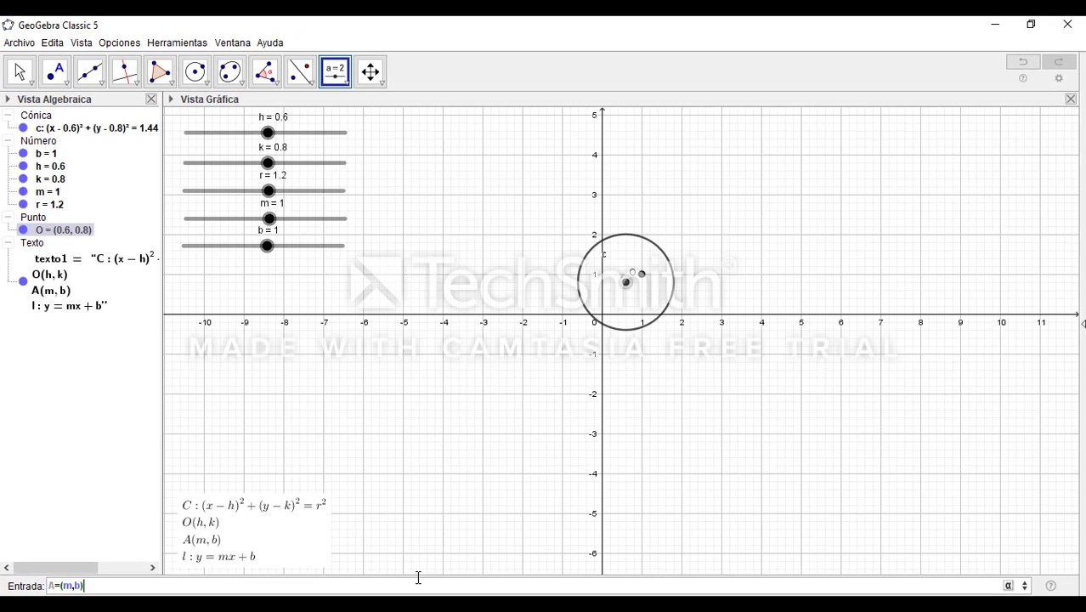
key("Return")
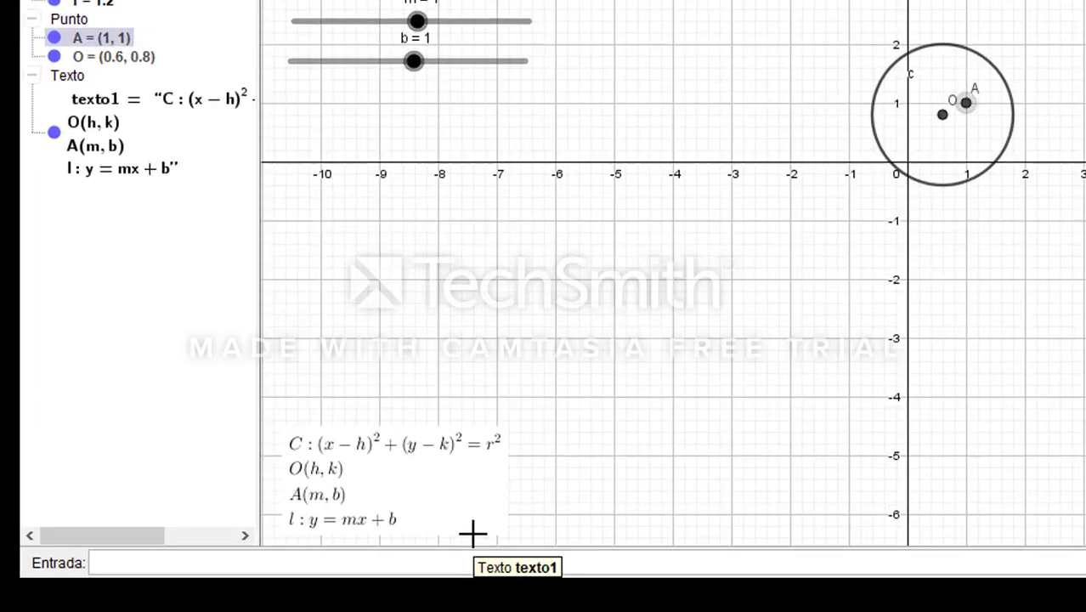
Create the line y=mx+b driven by the m and b sliders
type("y=")
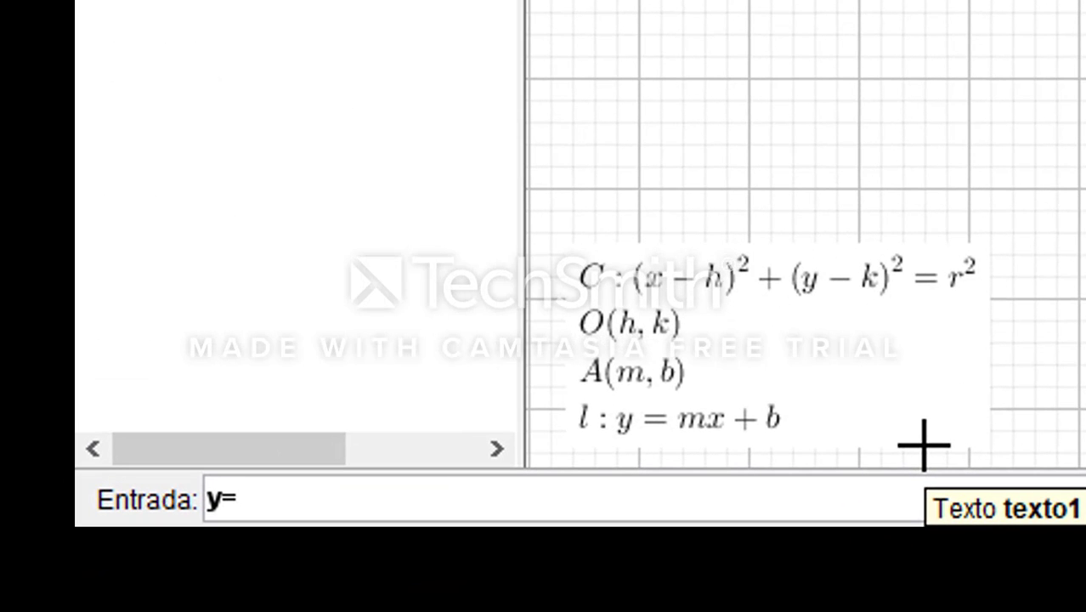
type("mx+")
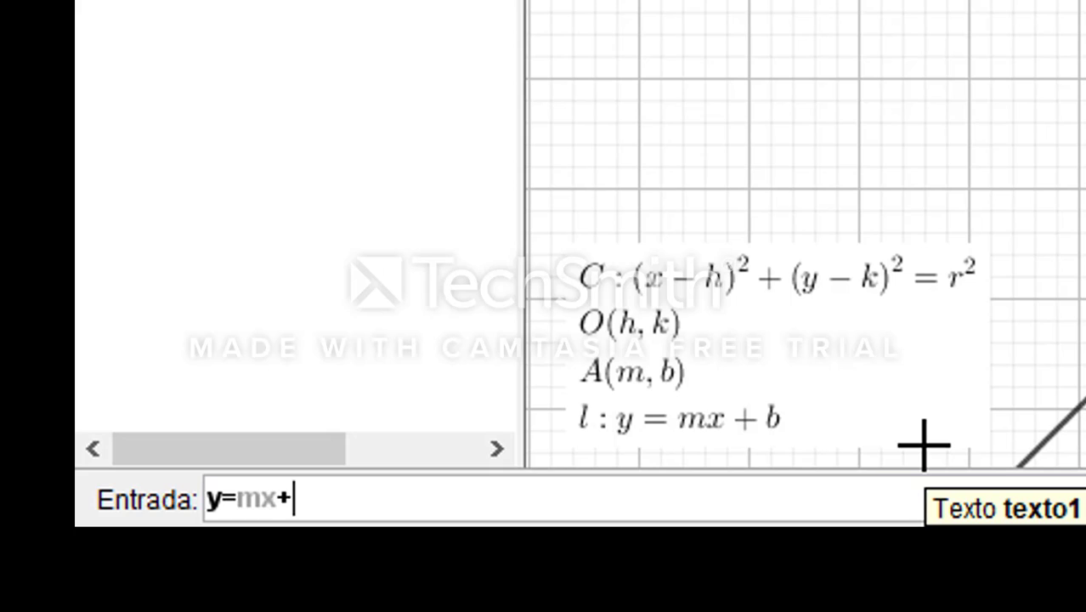
type("b")
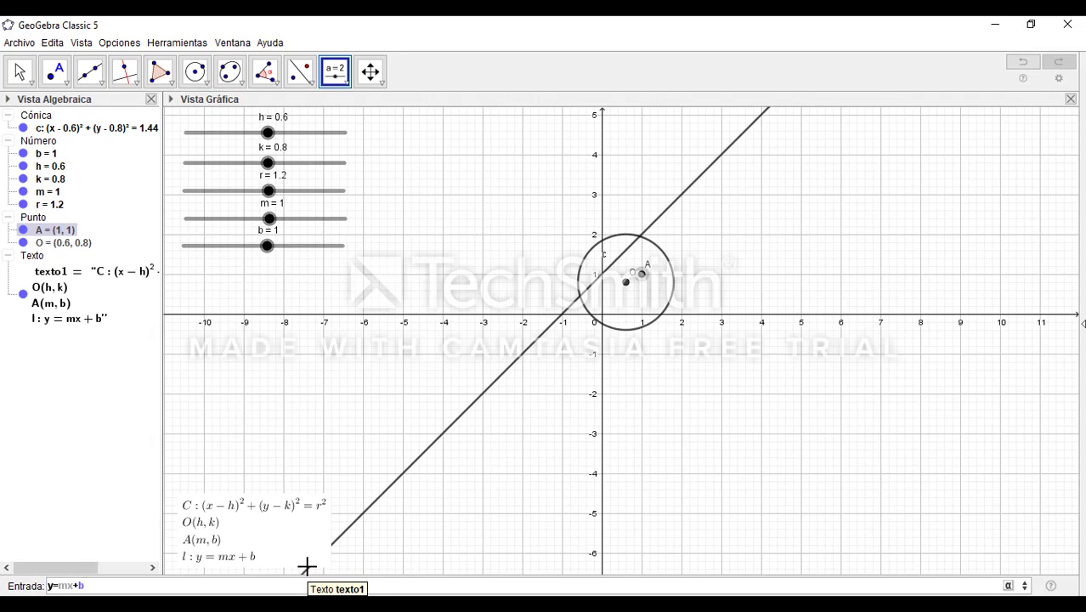
key("Return")
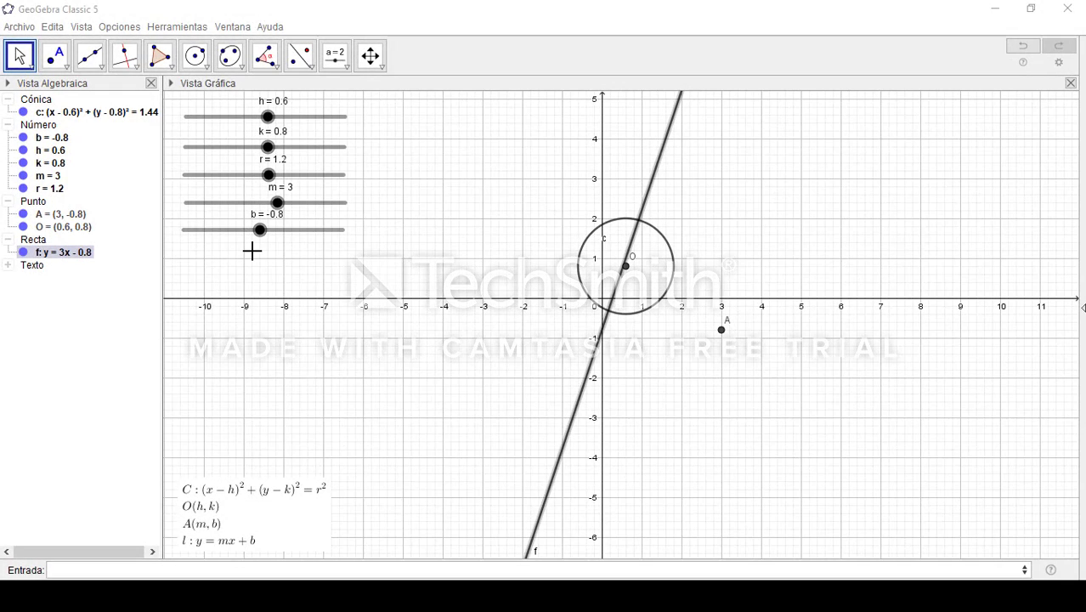
Test the line and point A by moving slider m to 5.6 and slider b to 2.2
mouse_move(257, 233)
left_mouse_down()
mouse_move(276, 238)
mouse_move(244, 244)
mouse_move(265, 234)
left_mouse_up()
left_click_drag(281, 199, 274, 235)
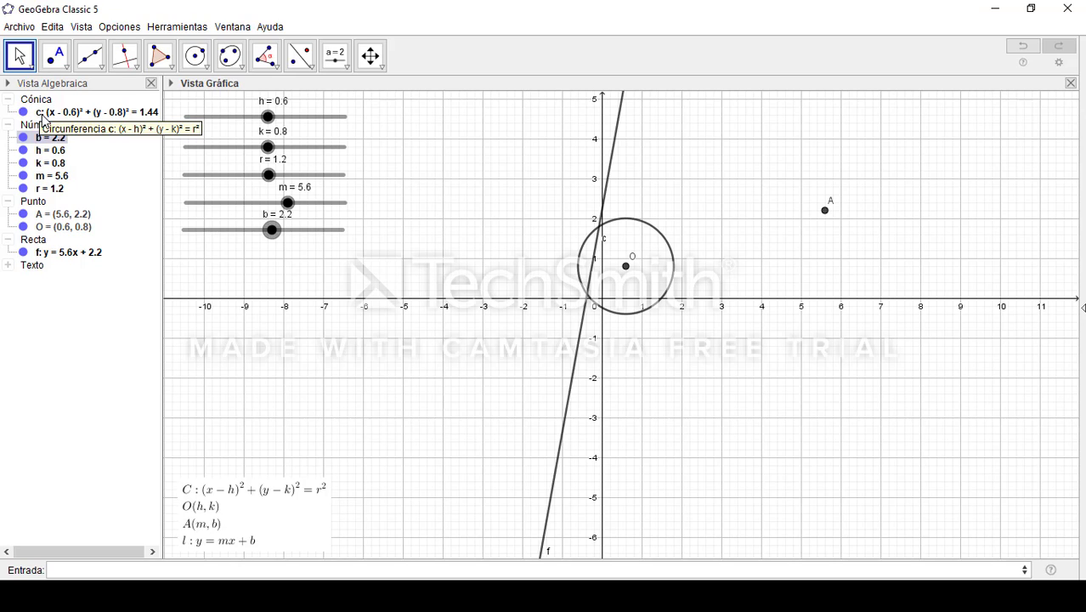
left_click(38, 358)
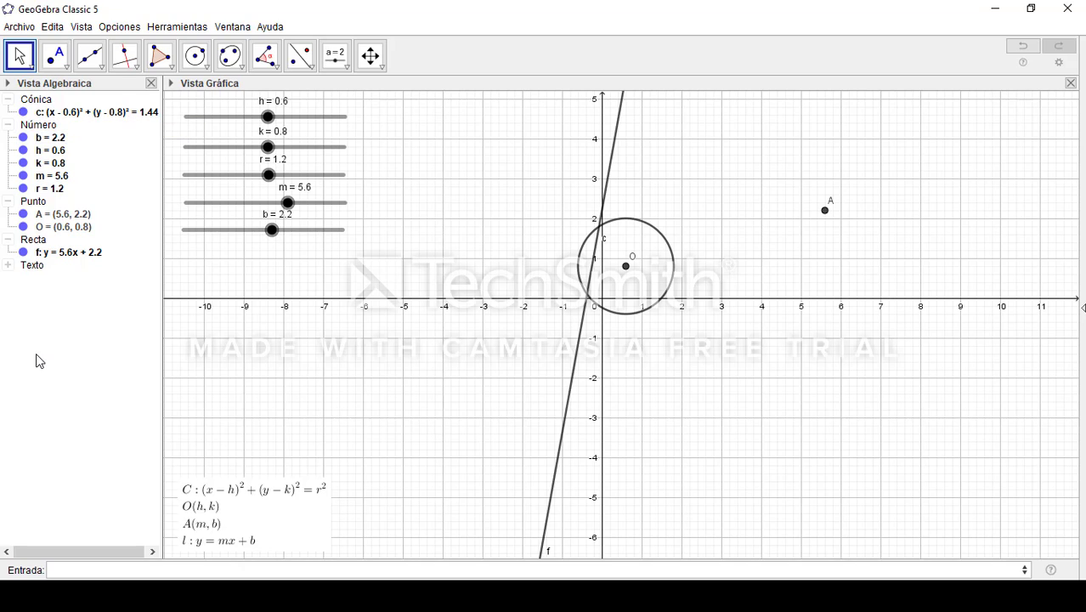
Rename the circle c to uppercase C in its object properties and close the preferences
right_click(65, 120)
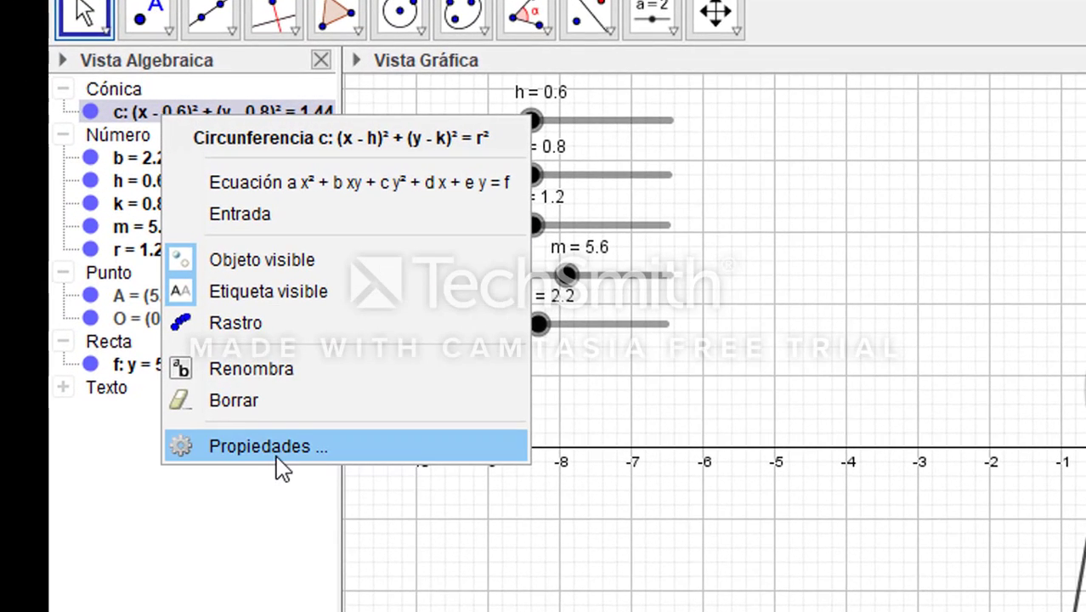
left_click(277, 452)
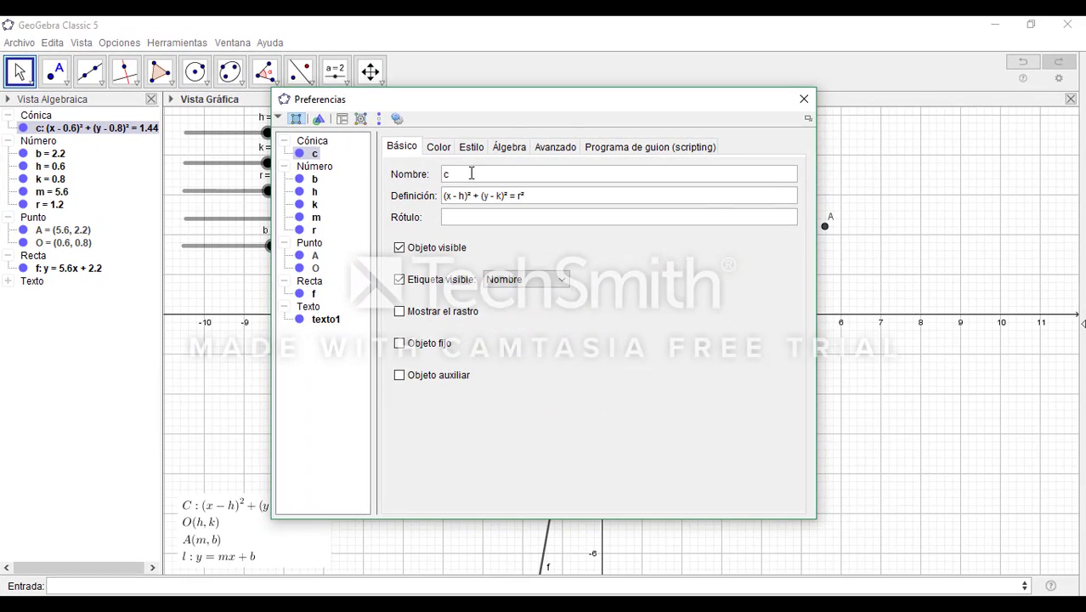
double_click(530, 178)
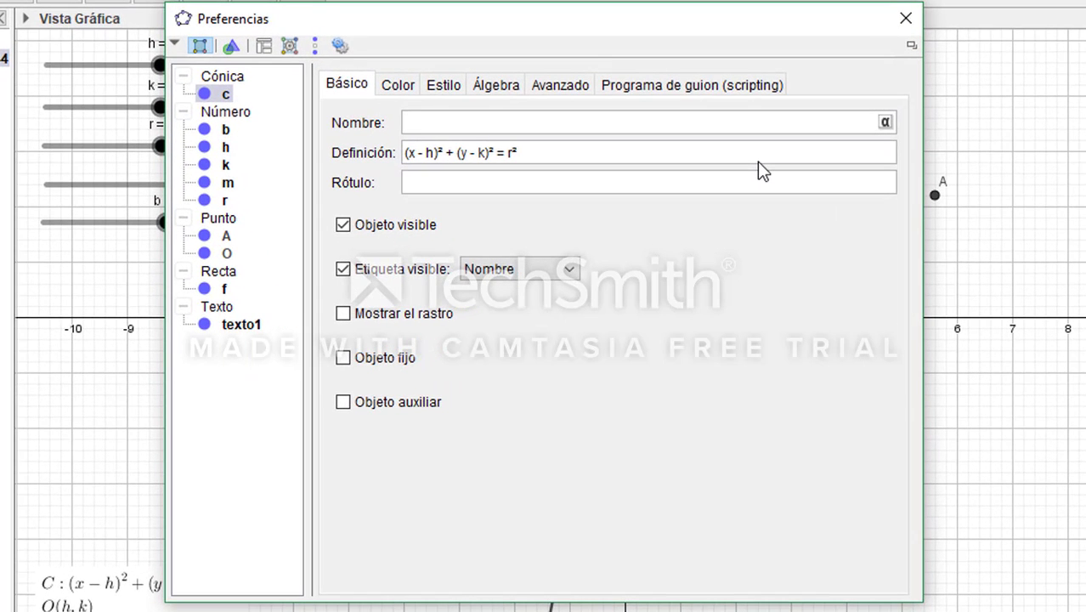
type("C")
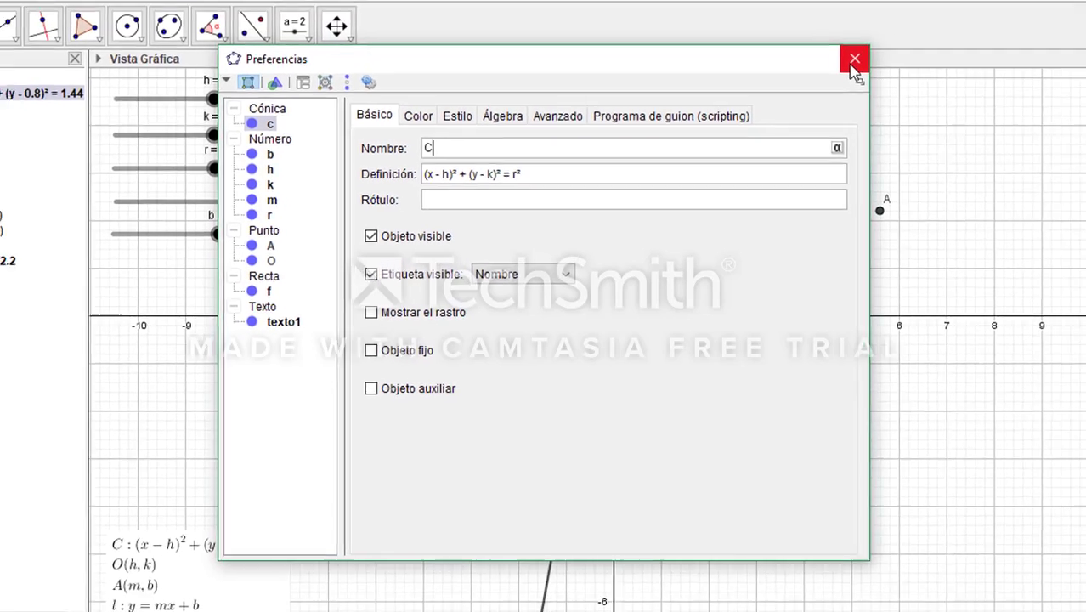
left_click(902, 21)
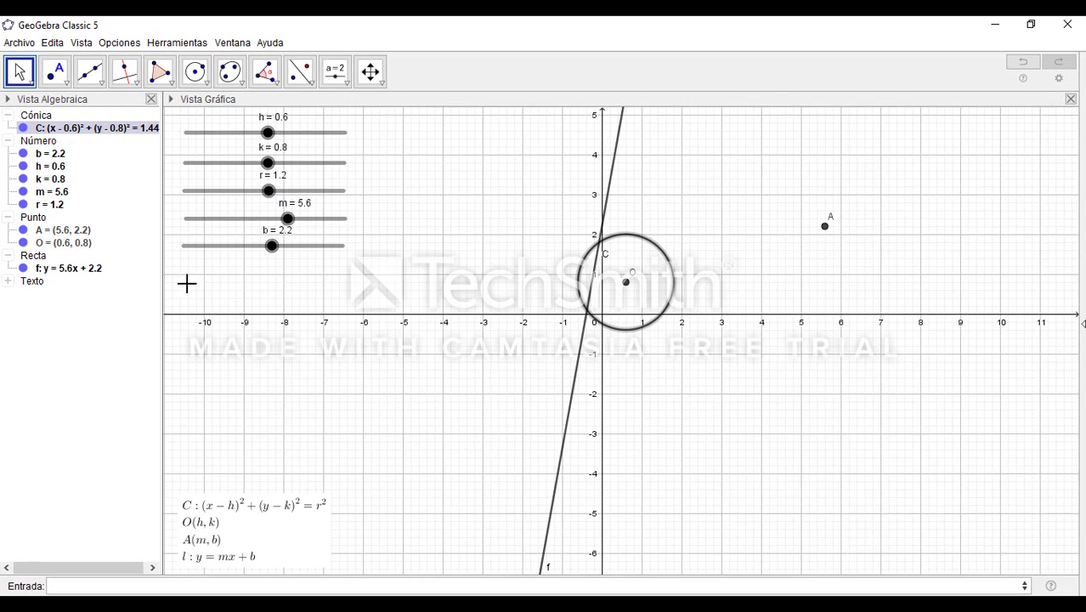
Rename the line f to lowercase l in its object properties and close the preferences
left_click(55, 268)
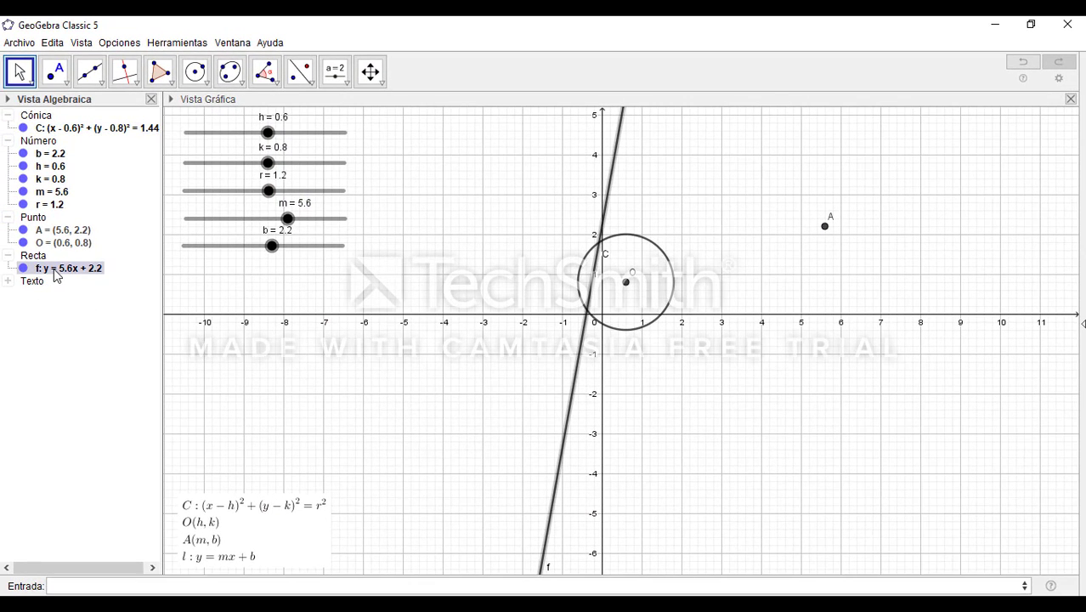
right_click(54, 271)
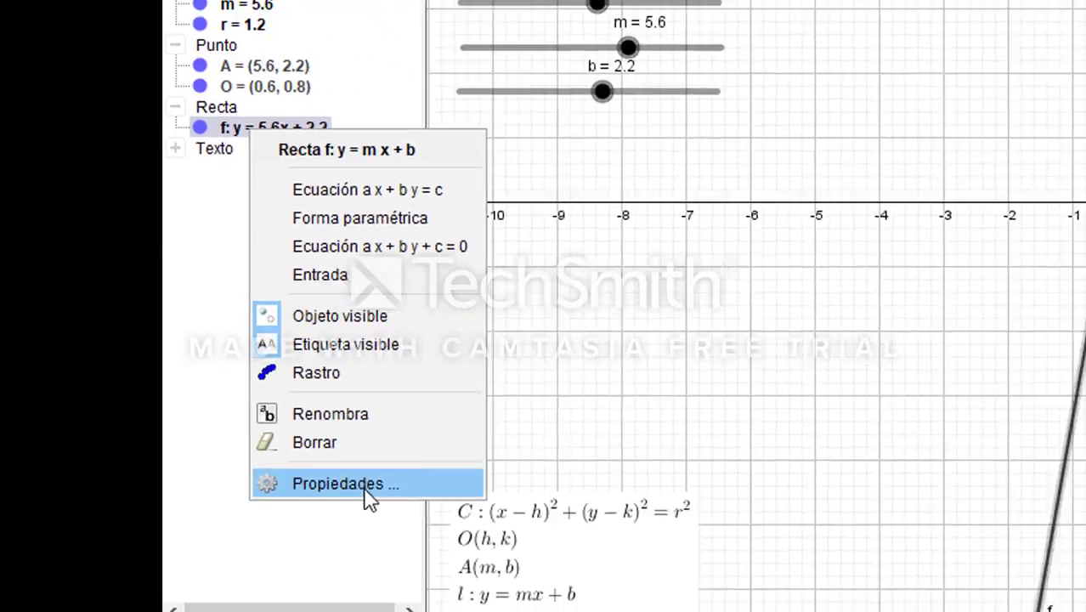
left_click(508, 486)
left_click(485, 174)
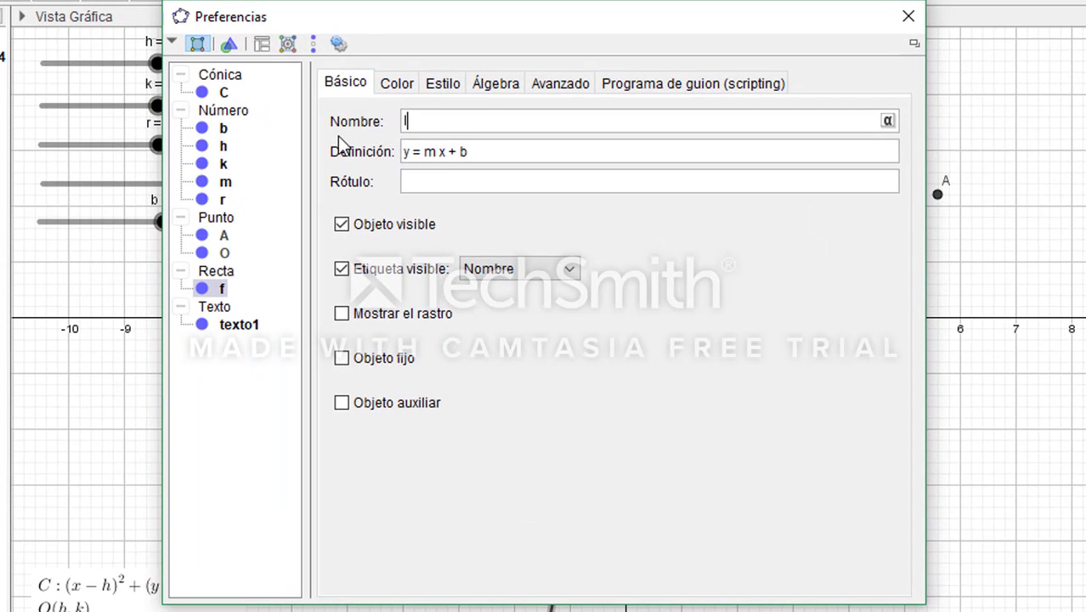
left_click(908, 17)
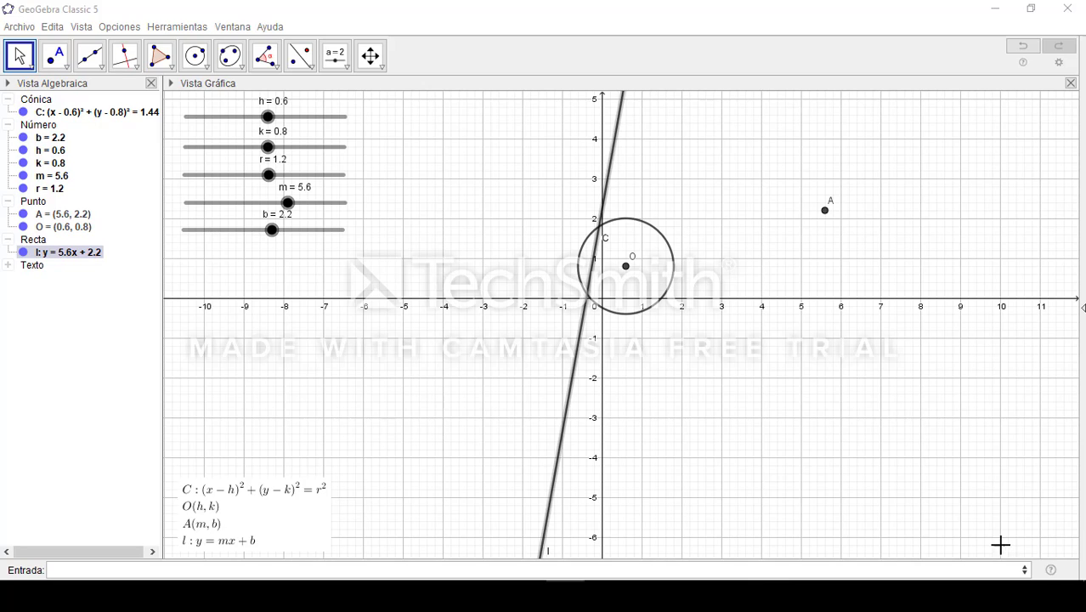
Add an input box labelled h, linked to the h slider, in the empty area above point A
left_click(345, 67)
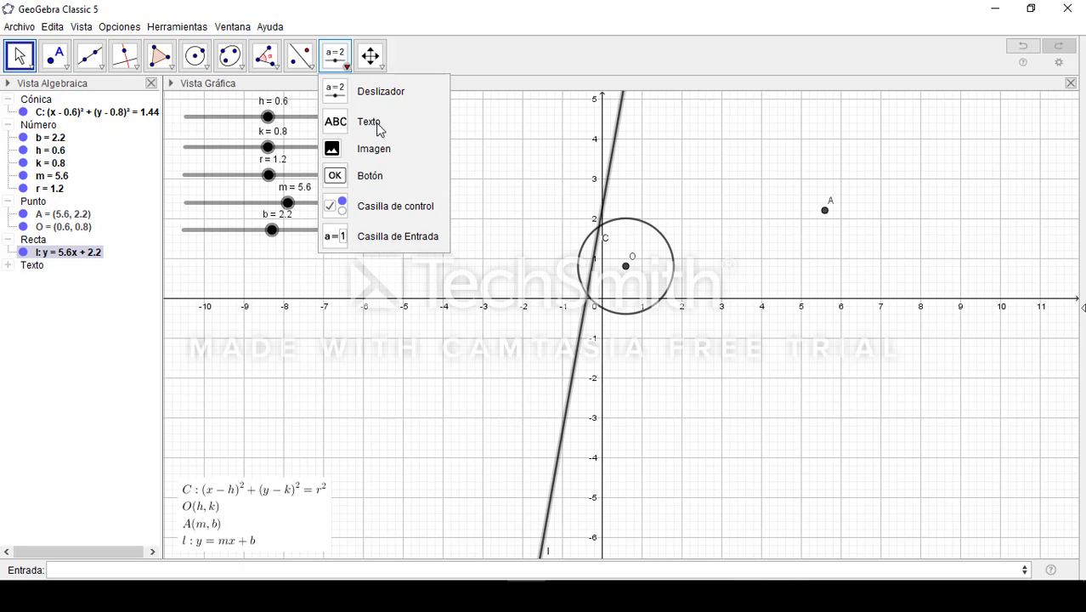
left_click(384, 245)
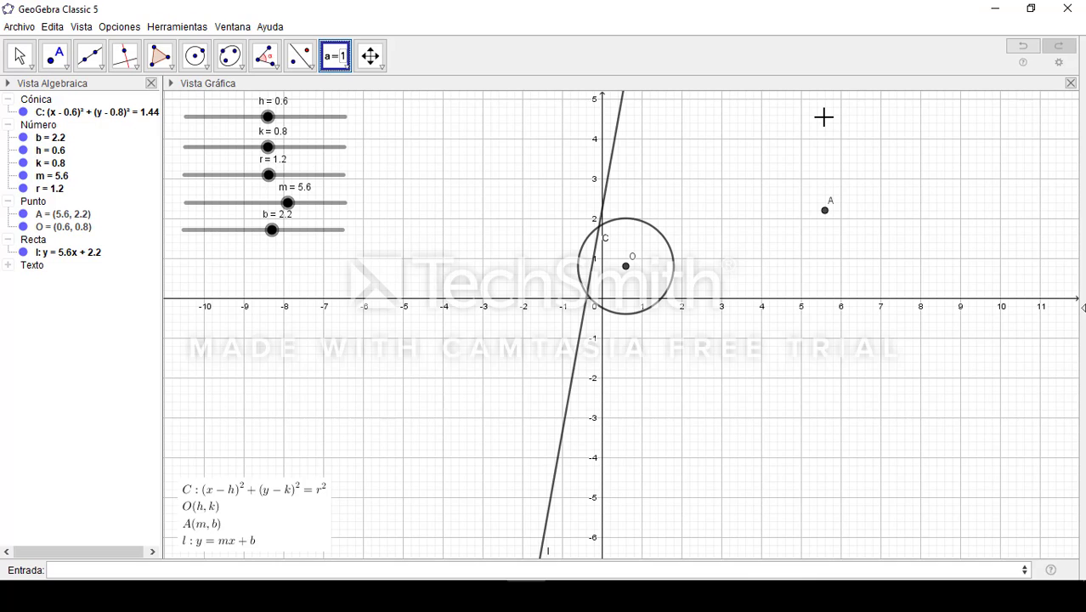
left_click(823, 118)
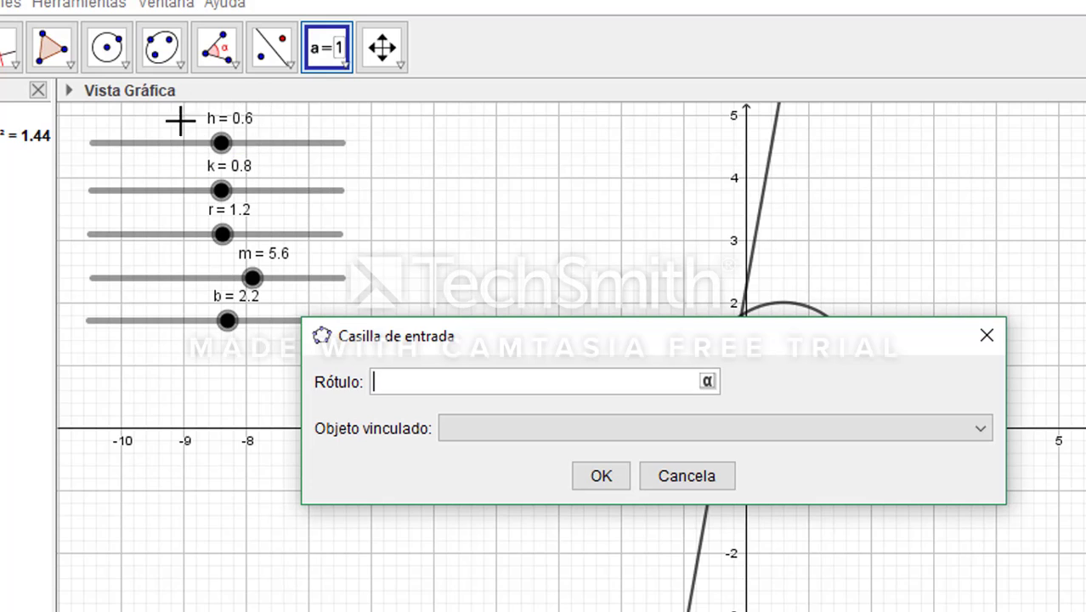
type("h")
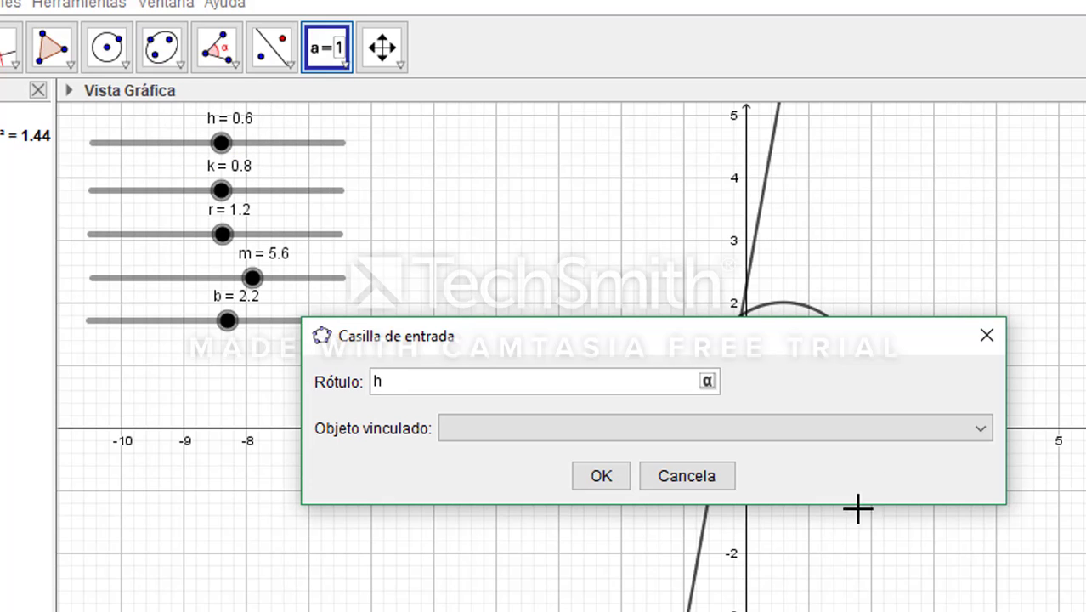
left_click(981, 433)
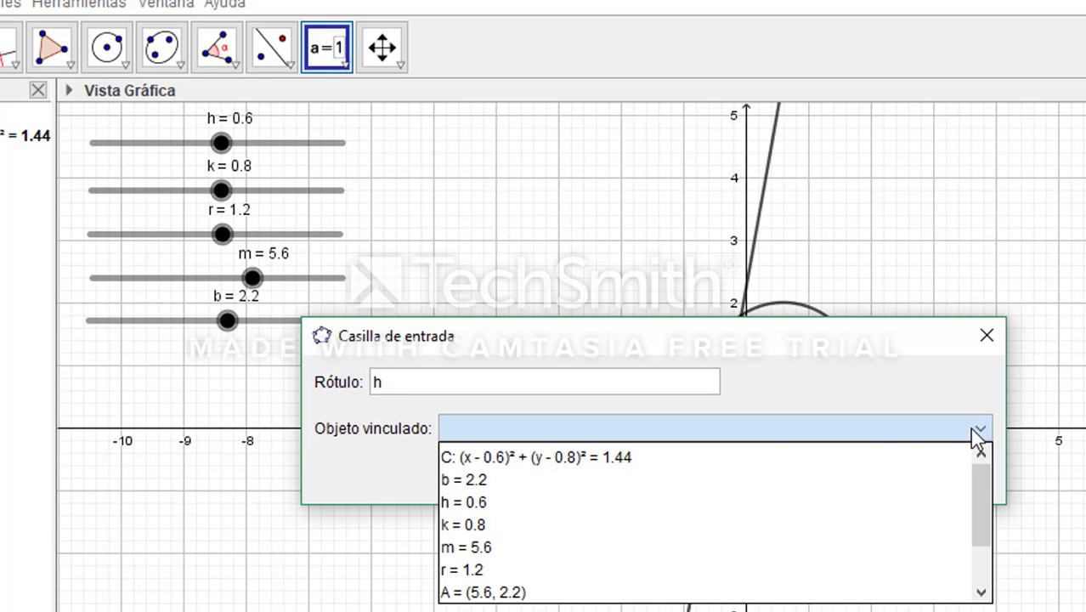
left_click(474, 502)
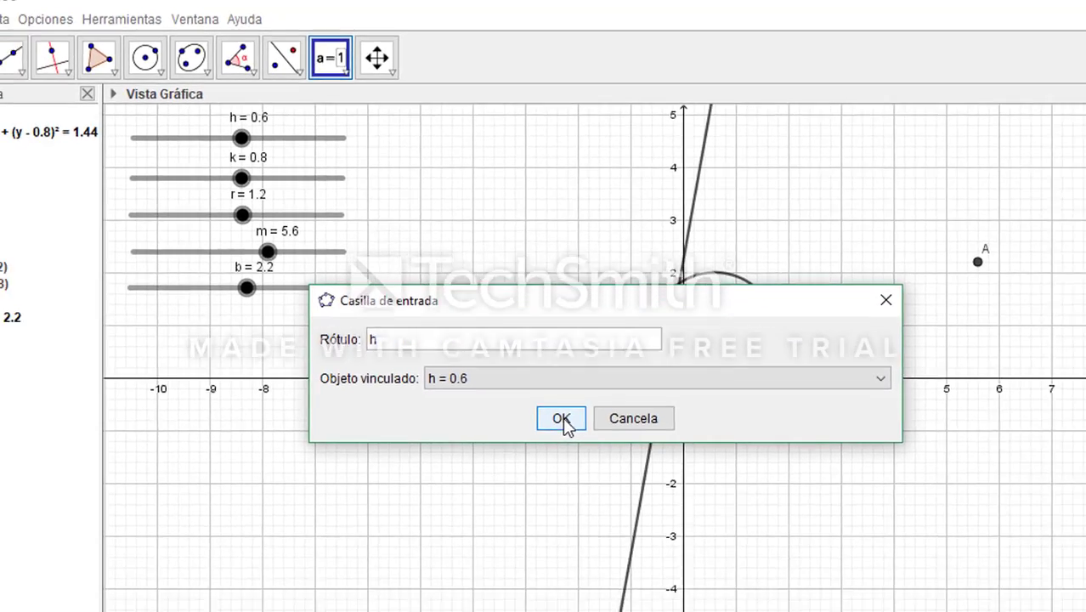
left_click(601, 476)
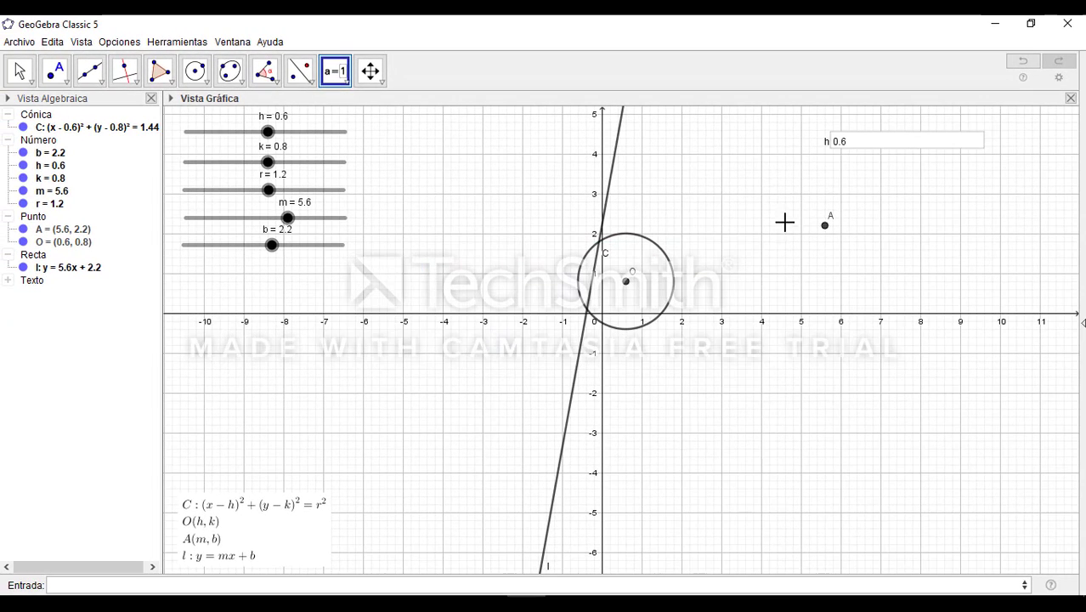
Test the new input box by setting h to 8 through it
left_click(853, 143)
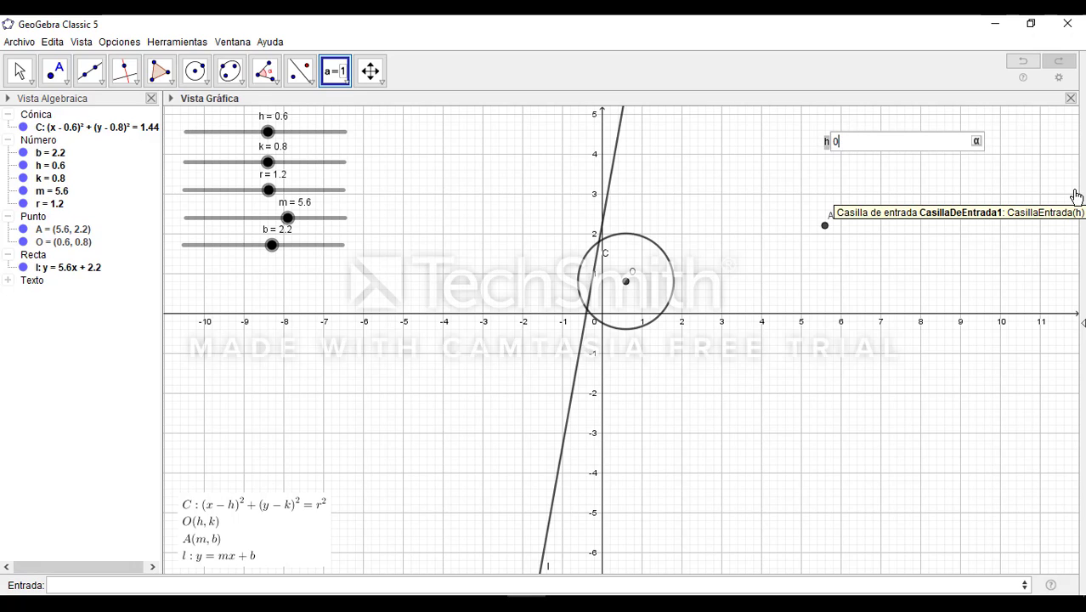
type("8")
key("Return")
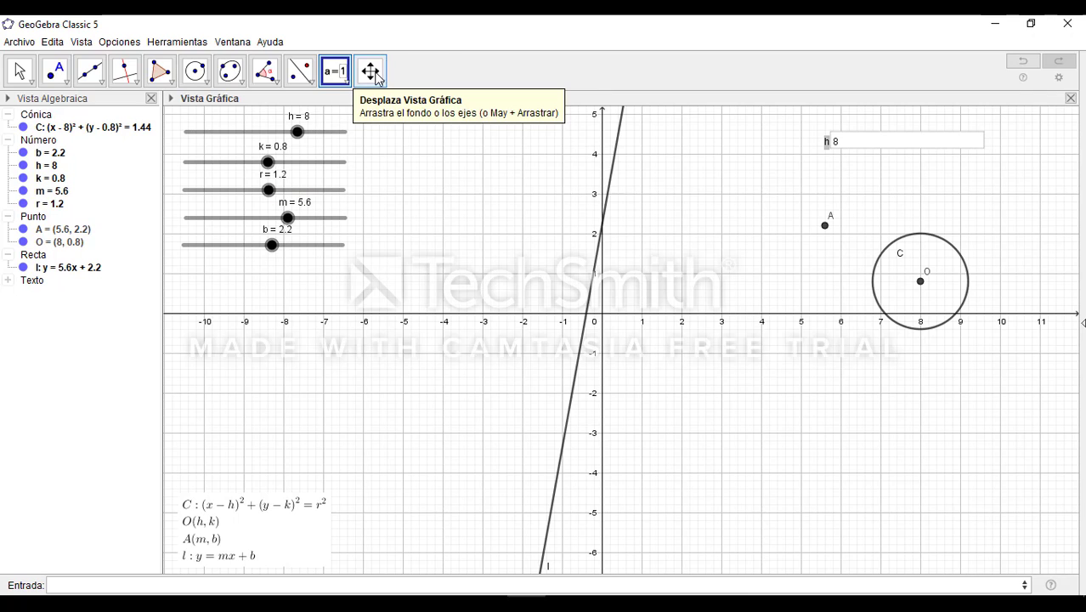
Add an input box labelled k, linked to the k slider, and align it directly below the h box
left_click(346, 84)
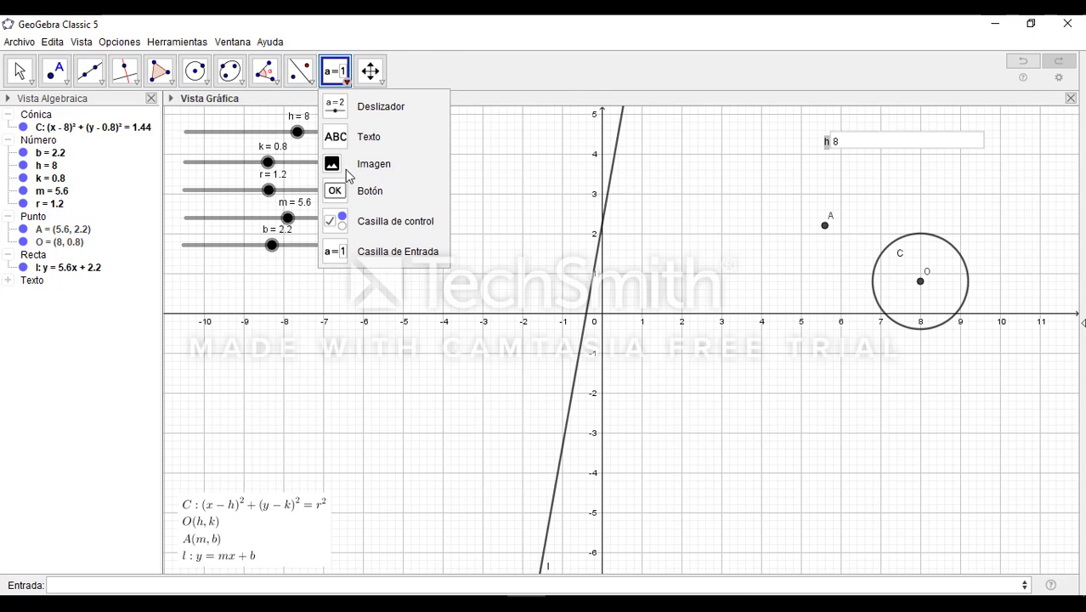
left_click(386, 251)
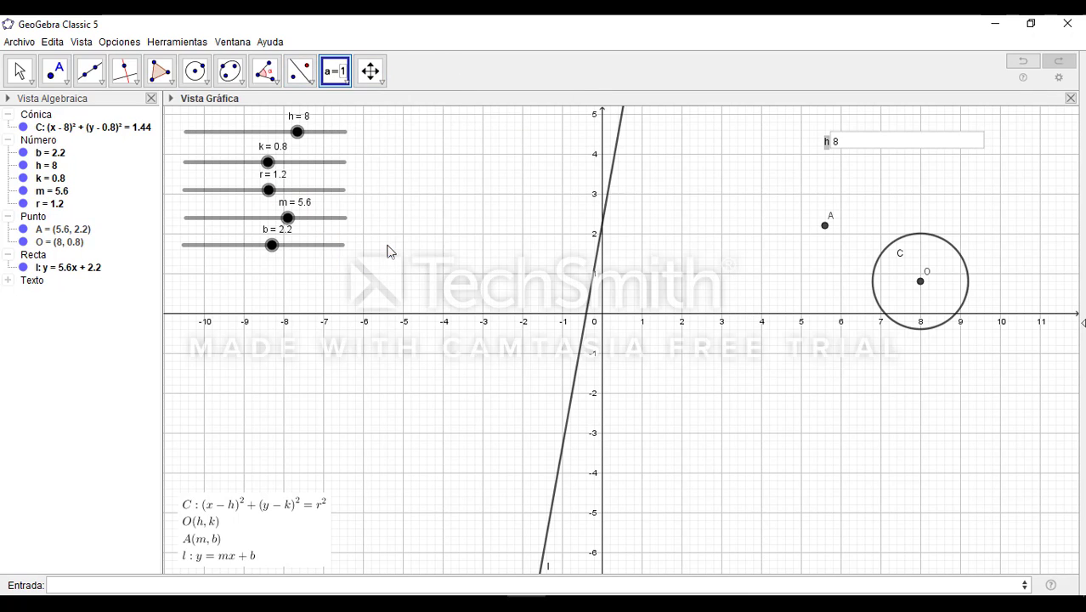
left_click(834, 164)
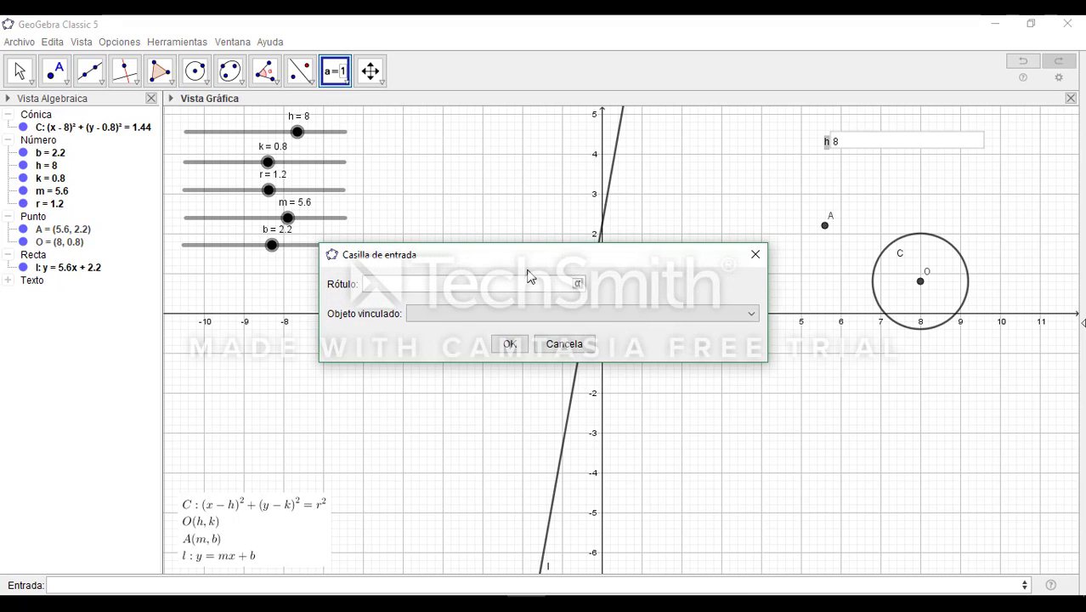
type("k")
key("Tab")
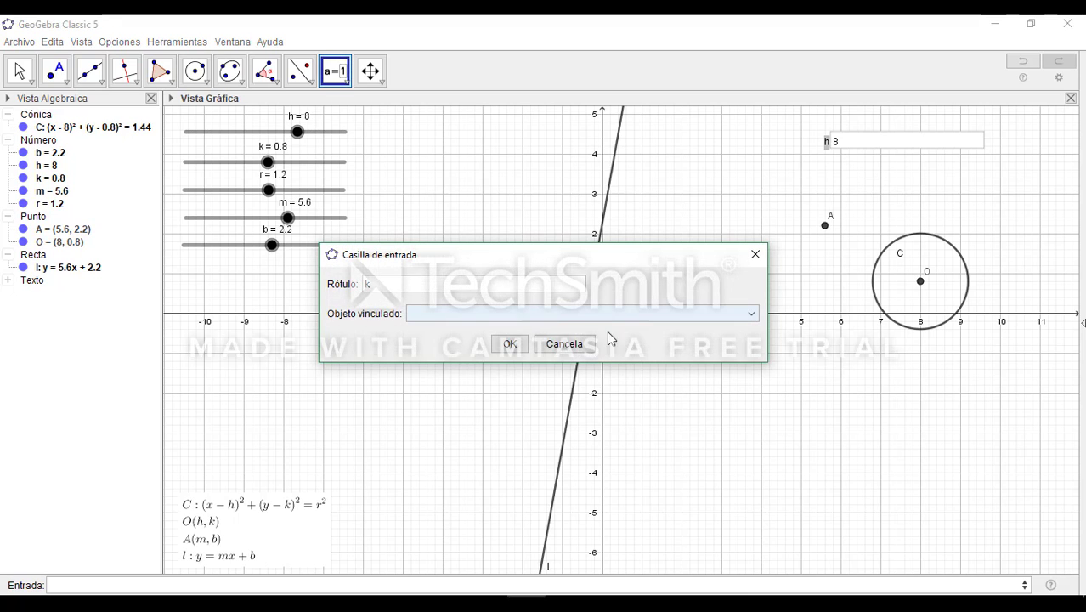
left_click(743, 314)
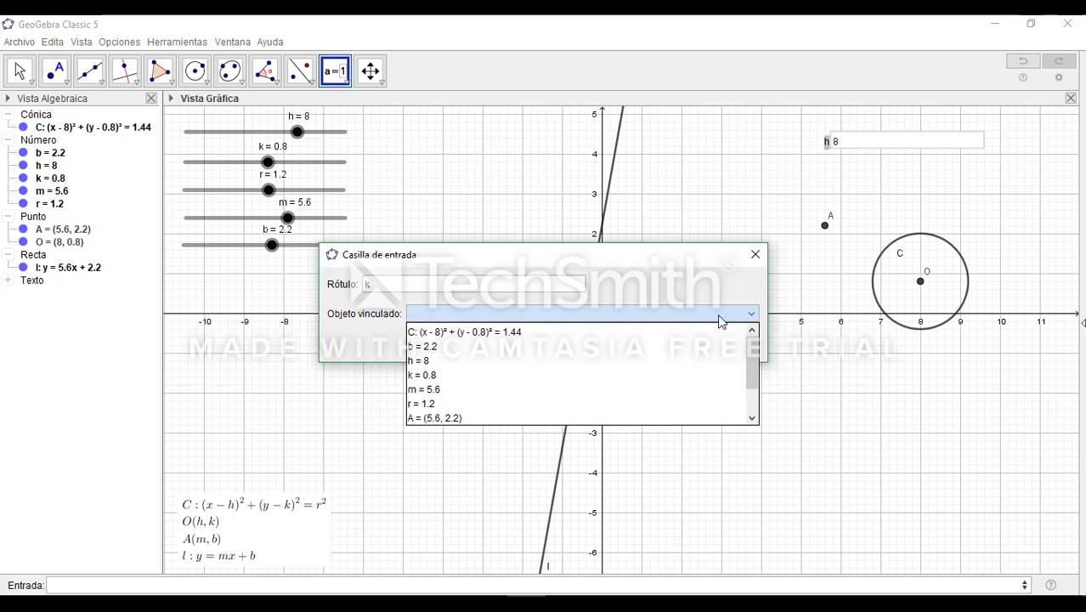
left_click(466, 378)
left_click(510, 343)
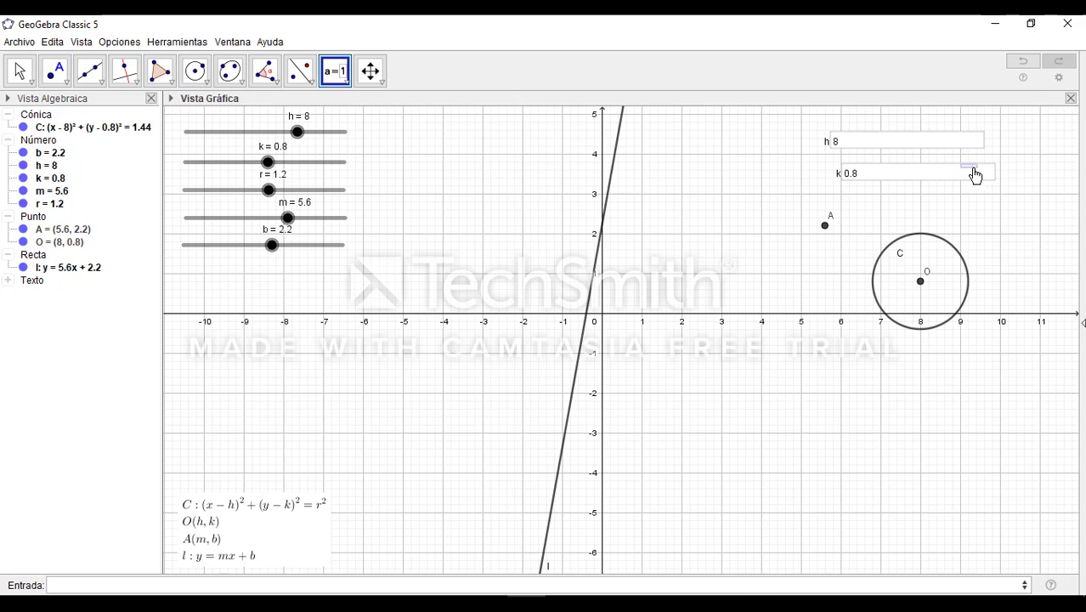
key("ctrl+z")
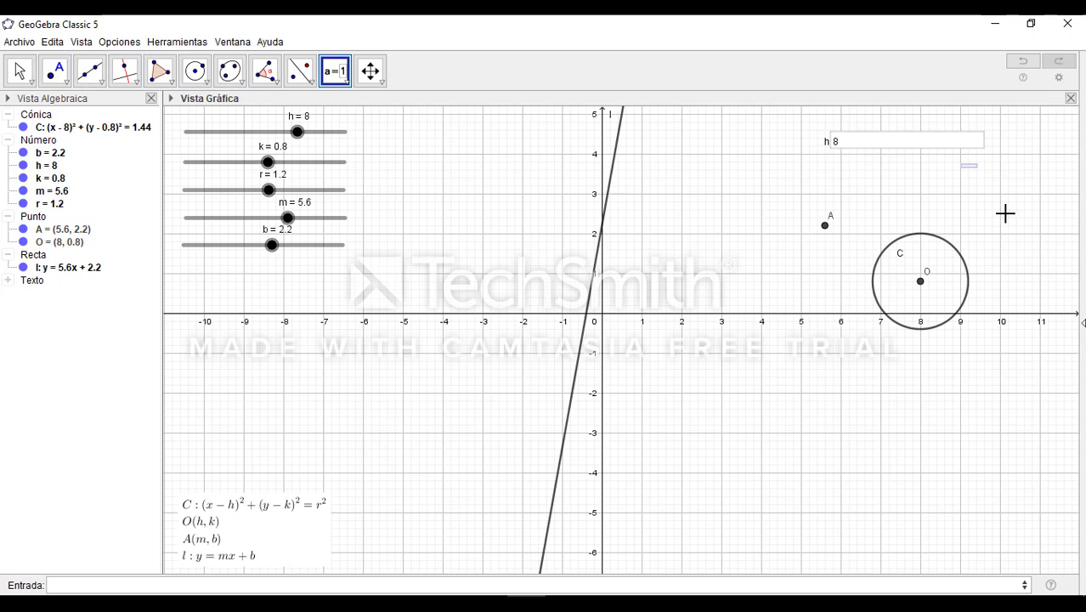
key("ctrl+y")
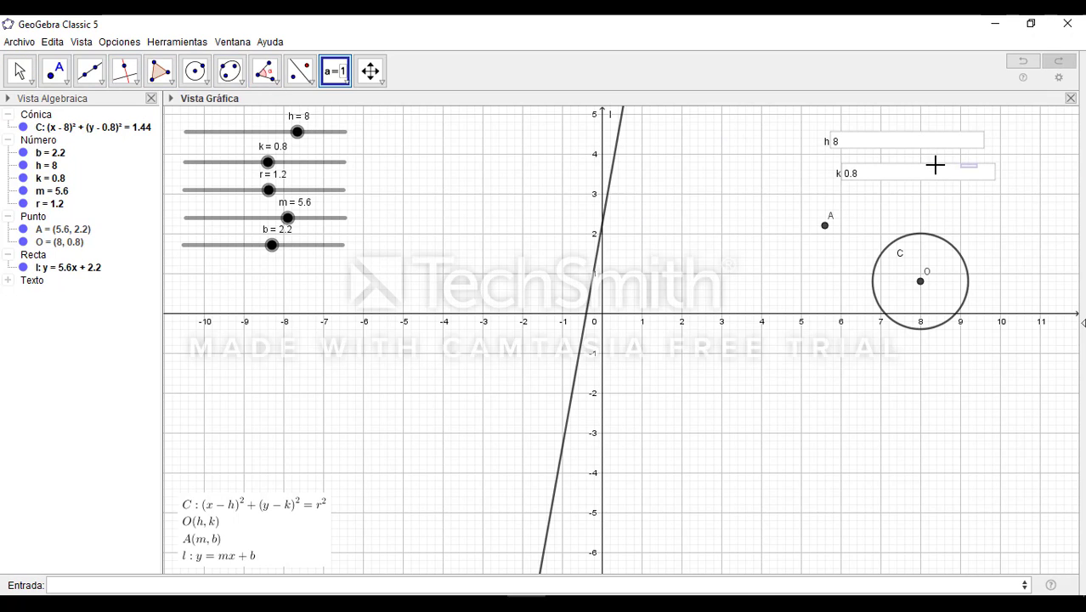
left_click_drag(920, 168, 926, 164)
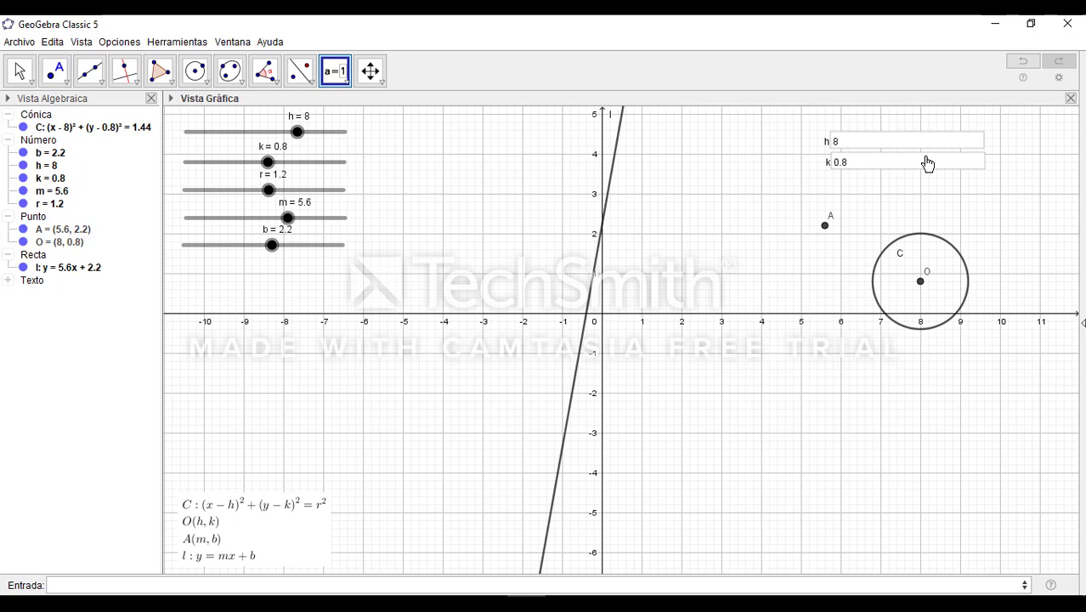
Add an input box labelled r, linked to the r slider, and align it directly below the k box
left_click(335, 72)
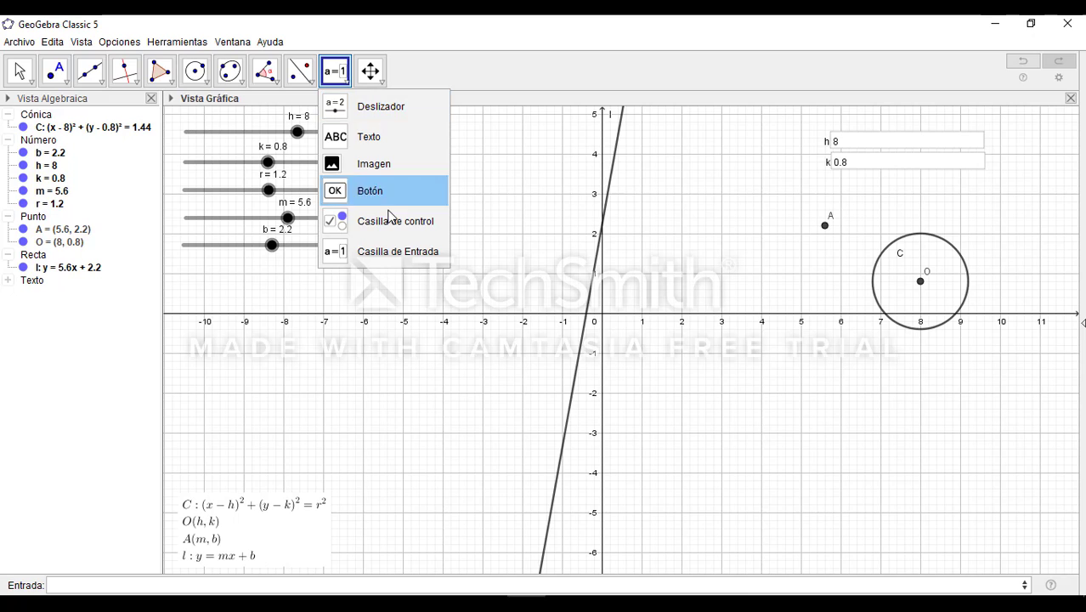
left_click(401, 251)
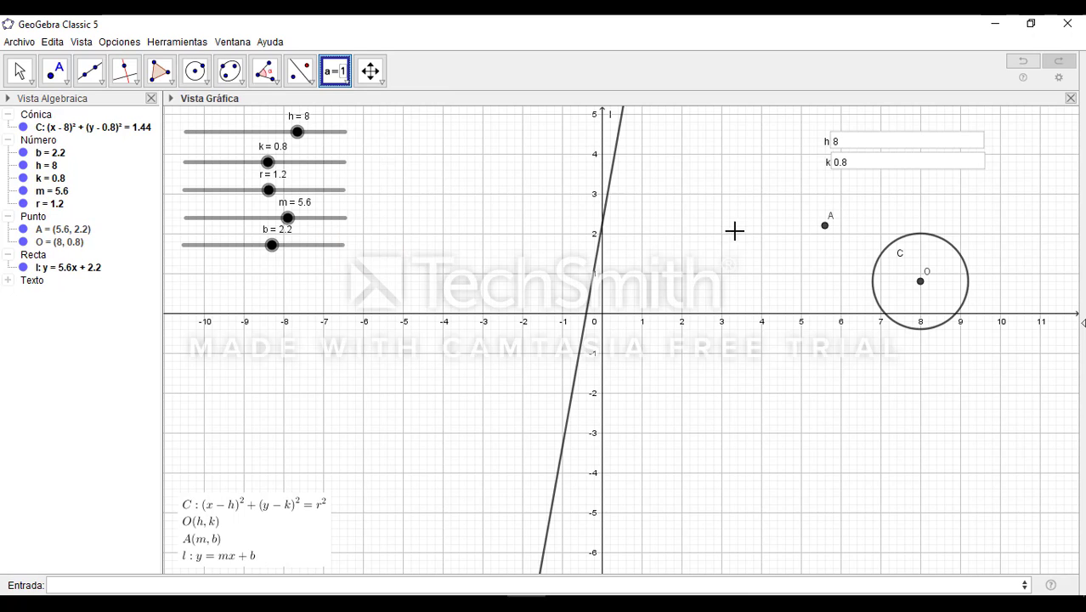
left_click(877, 189)
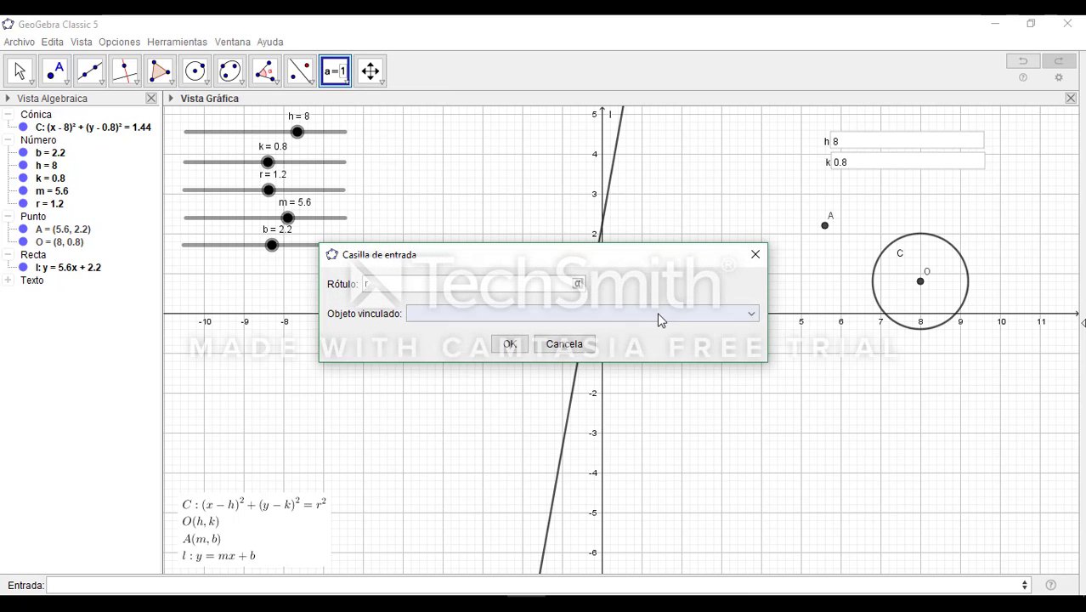
left_click(752, 321)
left_click(552, 409)
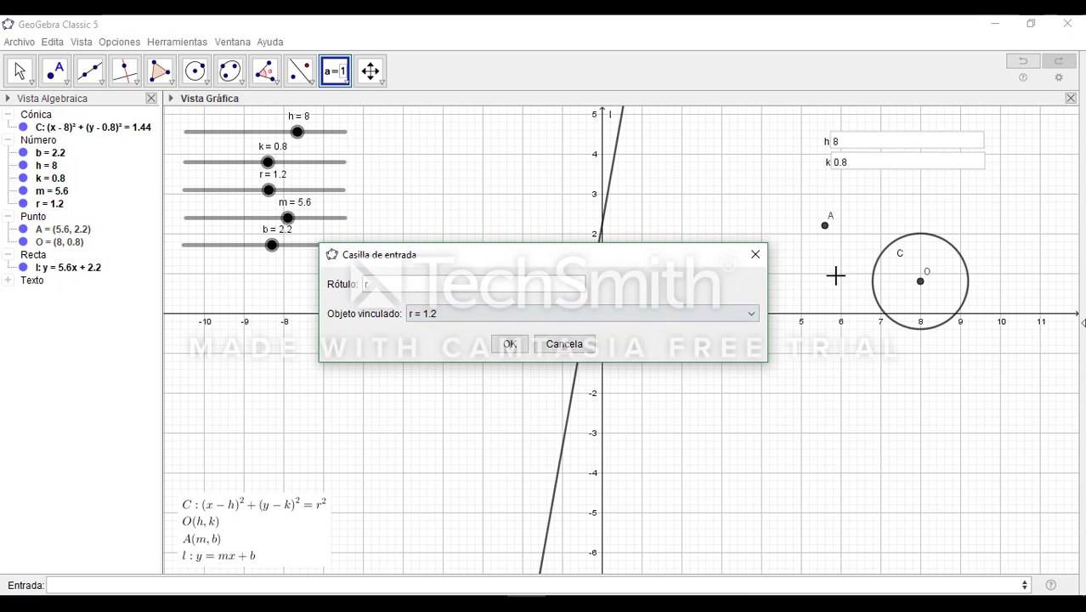
left_click(516, 340)
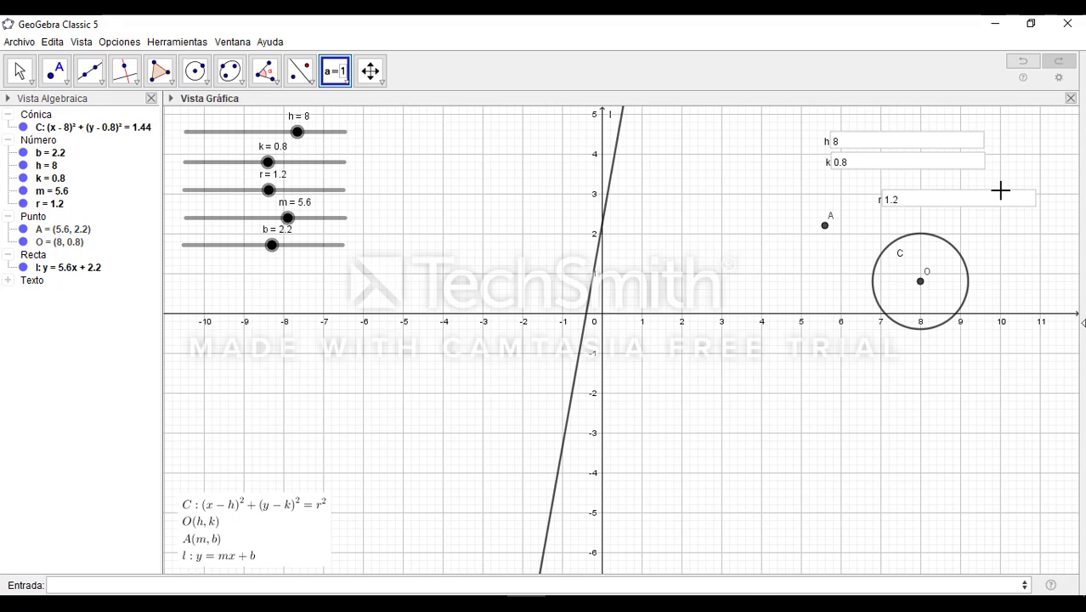
left_click(1000, 191)
left_click(758, 256)
left_click_drag(999, 201, 947, 184)
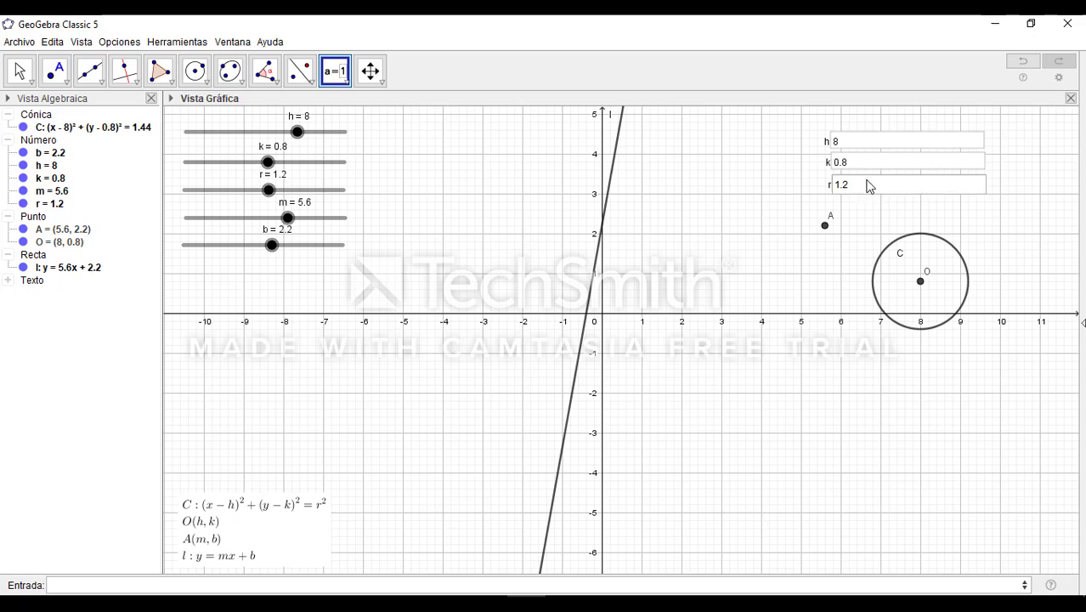
Add an input box labelled m, linked to the m slider, and align it directly below the r box
left_click(346, 80)
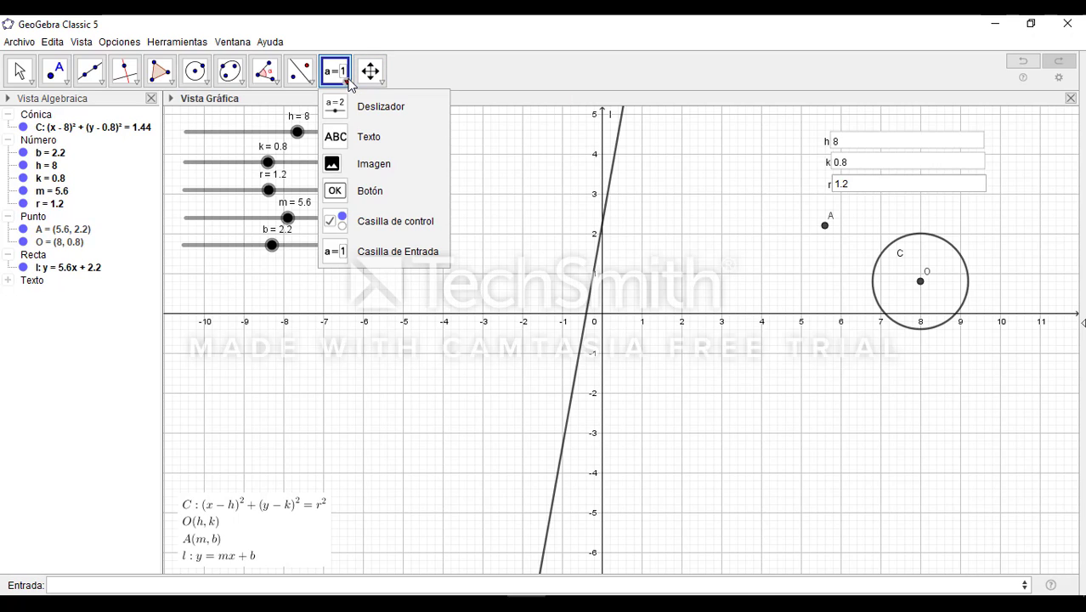
left_click(398, 251)
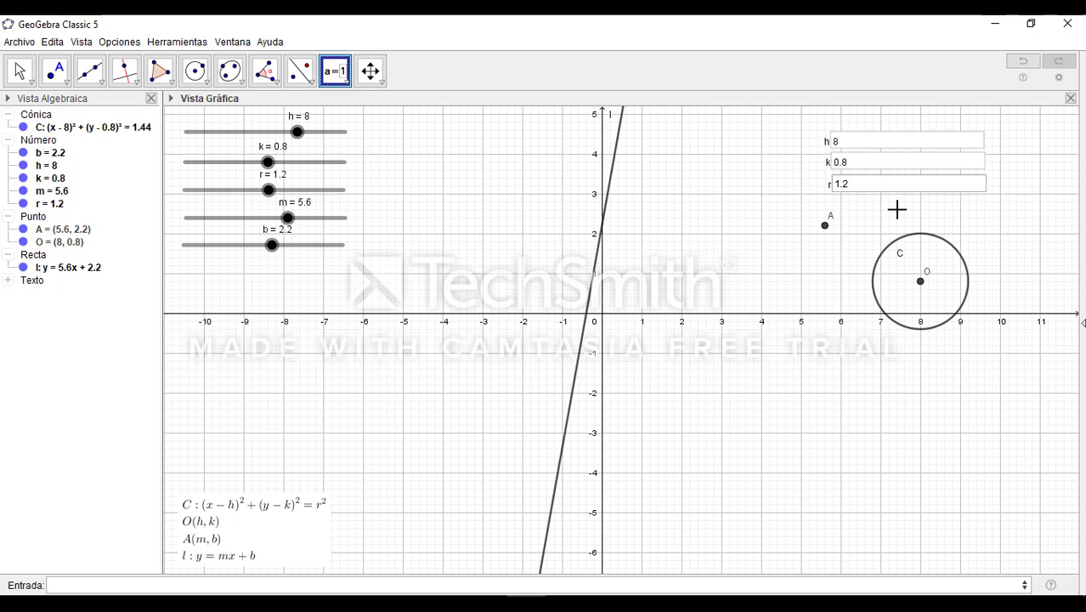
left_click(1019, 223)
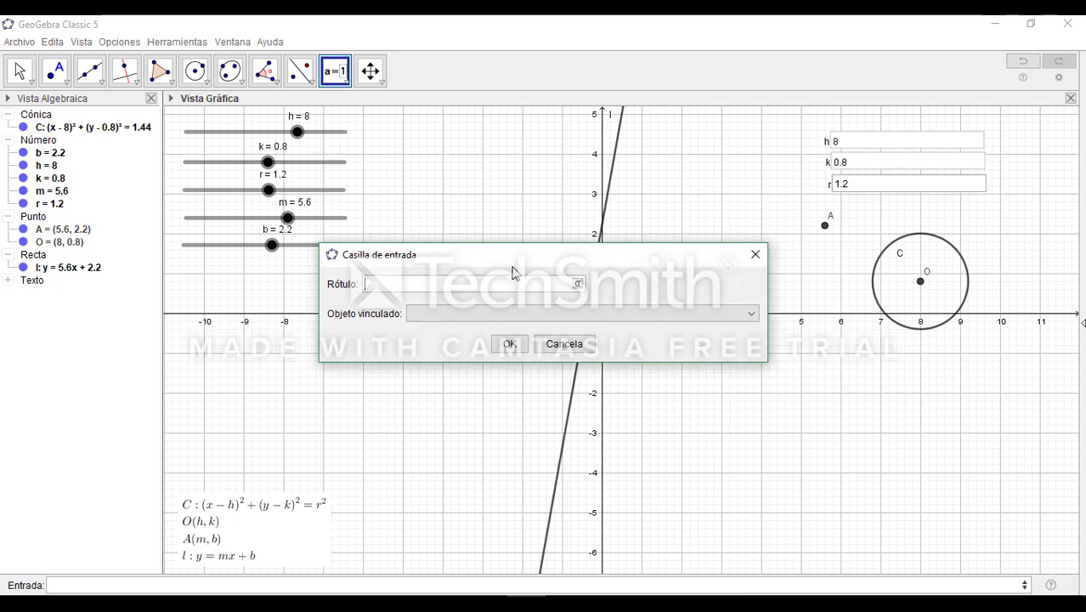
type("m")
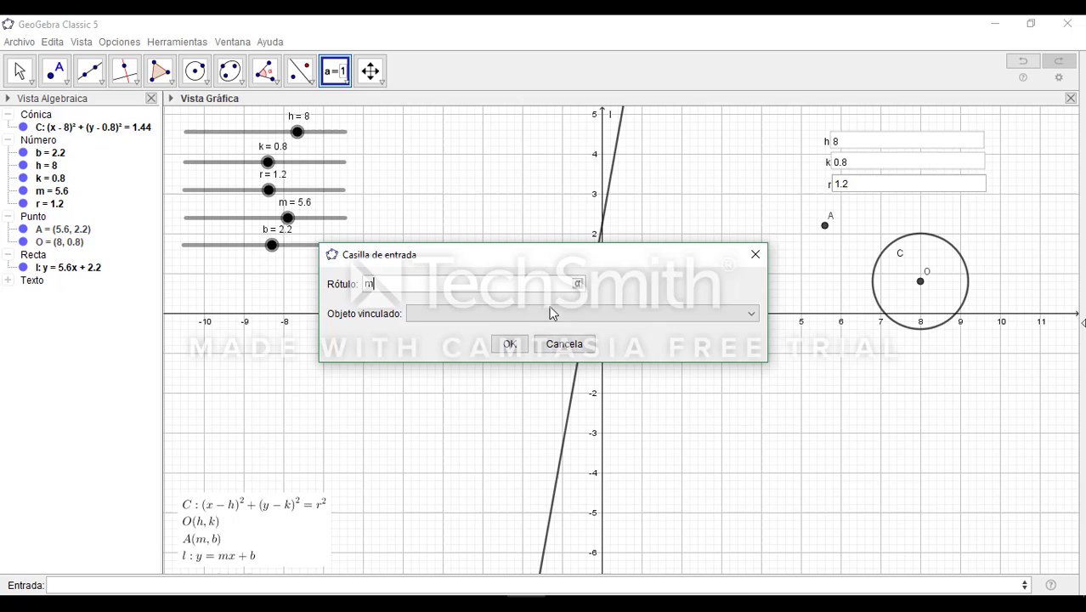
left_click(751, 314)
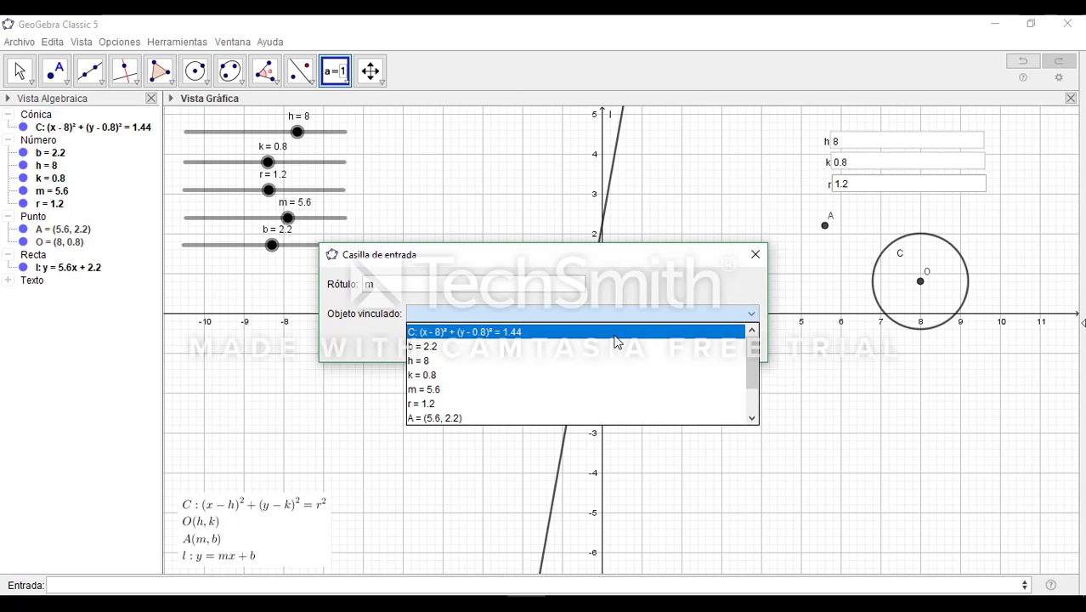
left_click(513, 390)
left_click(526, 342)
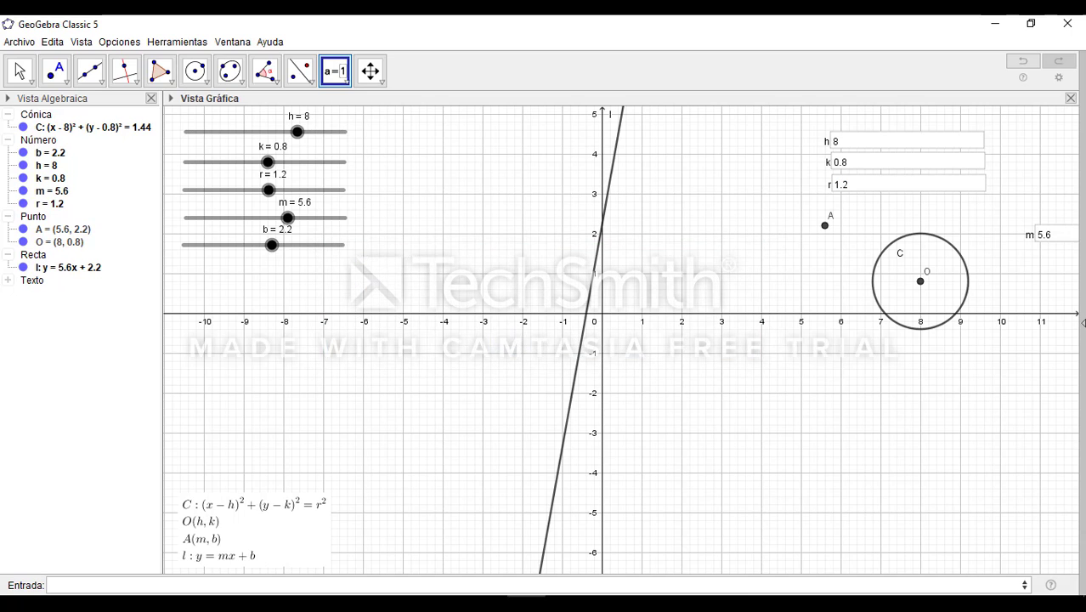
left_click_drag(1068, 246, 863, 217)
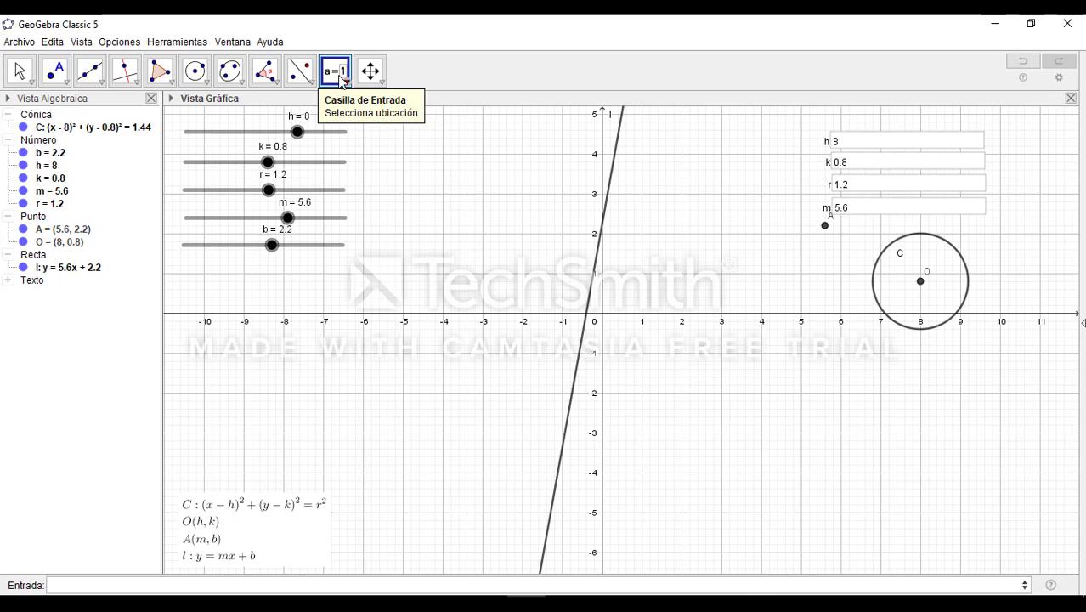
Add an input box labelled b, linked to the b slider, and align it directly below the m box
left_click(347, 85)
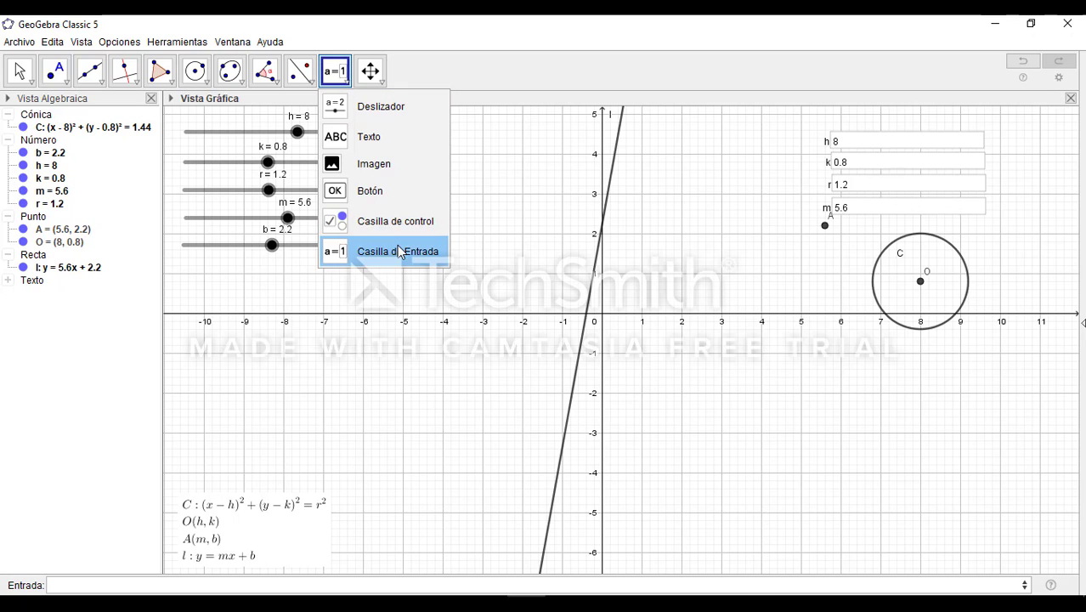
left_click(396, 250)
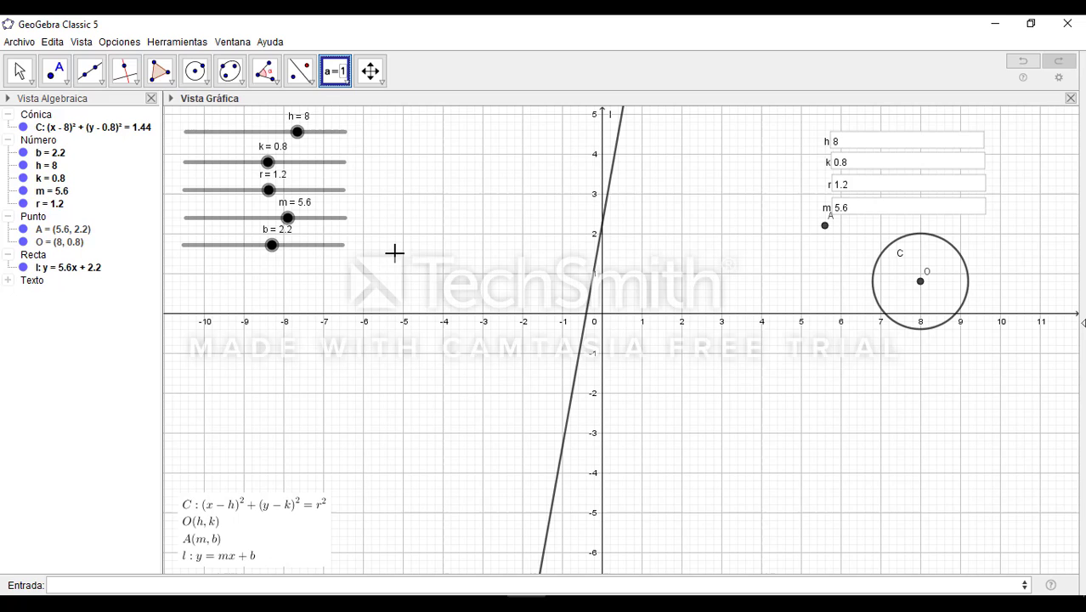
left_click(865, 229)
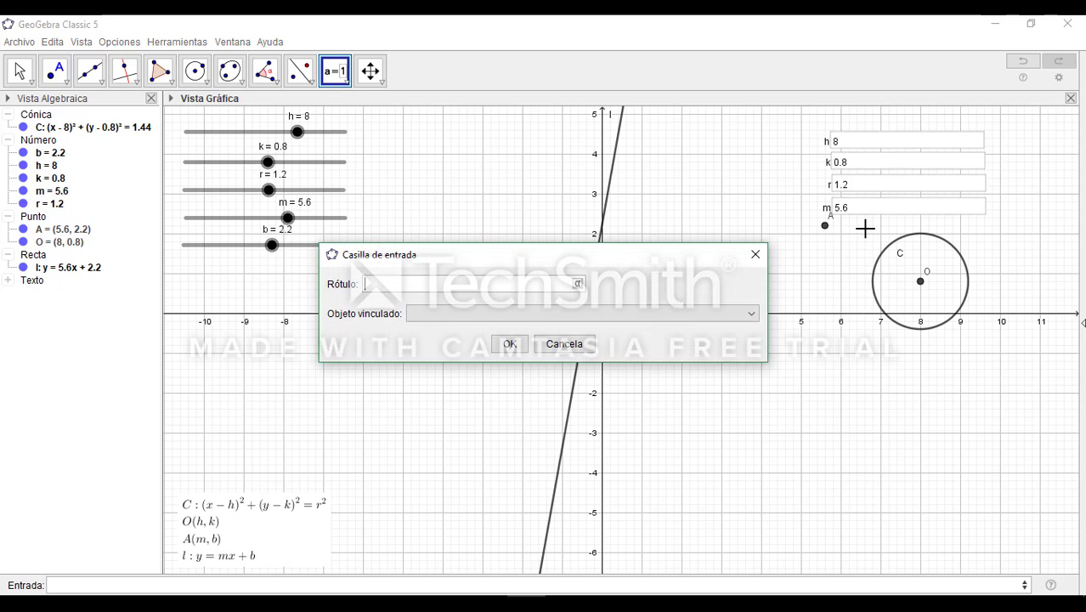
left_click(744, 316)
left_click(500, 346)
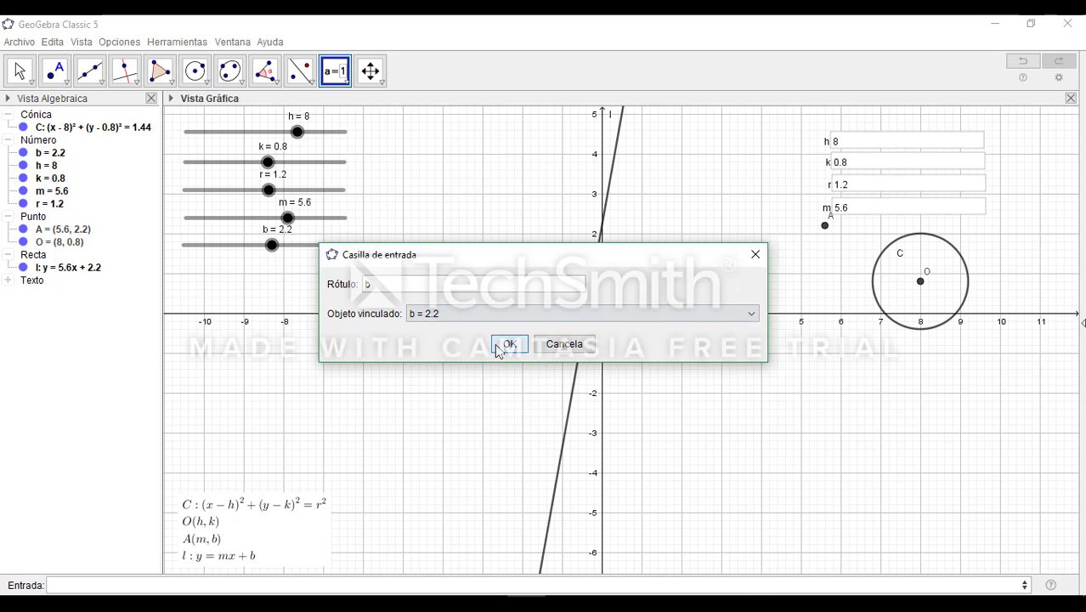
left_click(503, 343)
left_click_drag(982, 243, 943, 237)
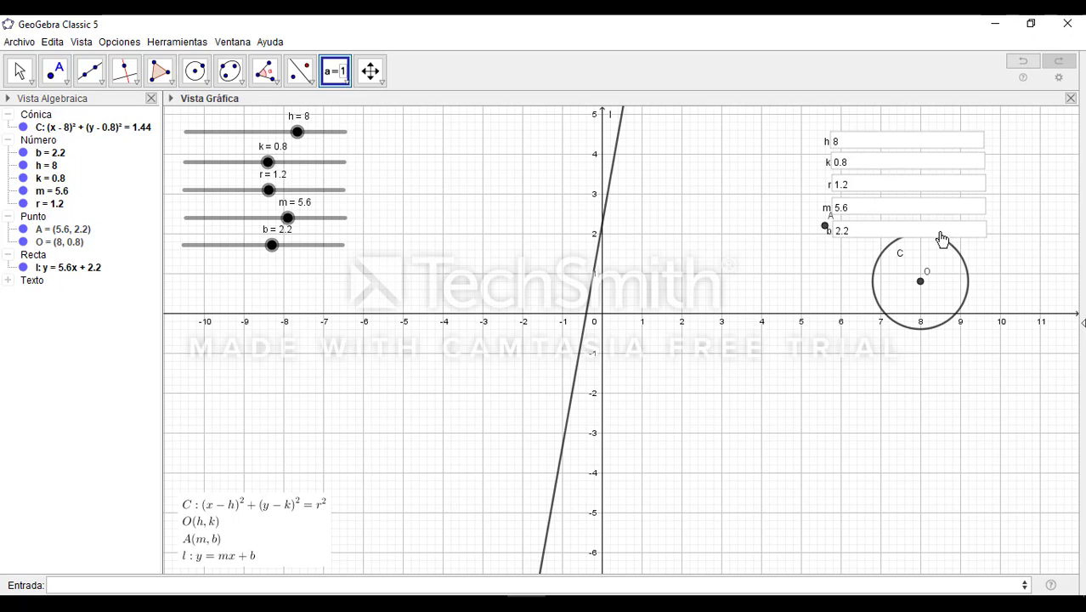
Test the k input box by setting k to 7 through it
left_click(20, 70)
left_click_drag(753, 372, 645, 445)
left_click(870, 162)
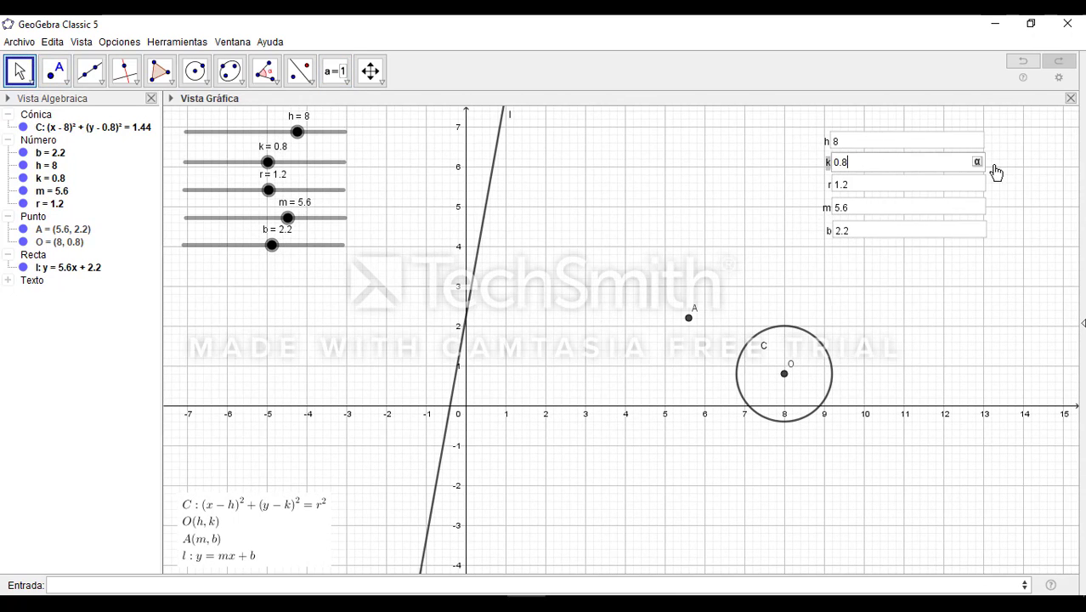
key("BackSpace")
key("BackSpace")
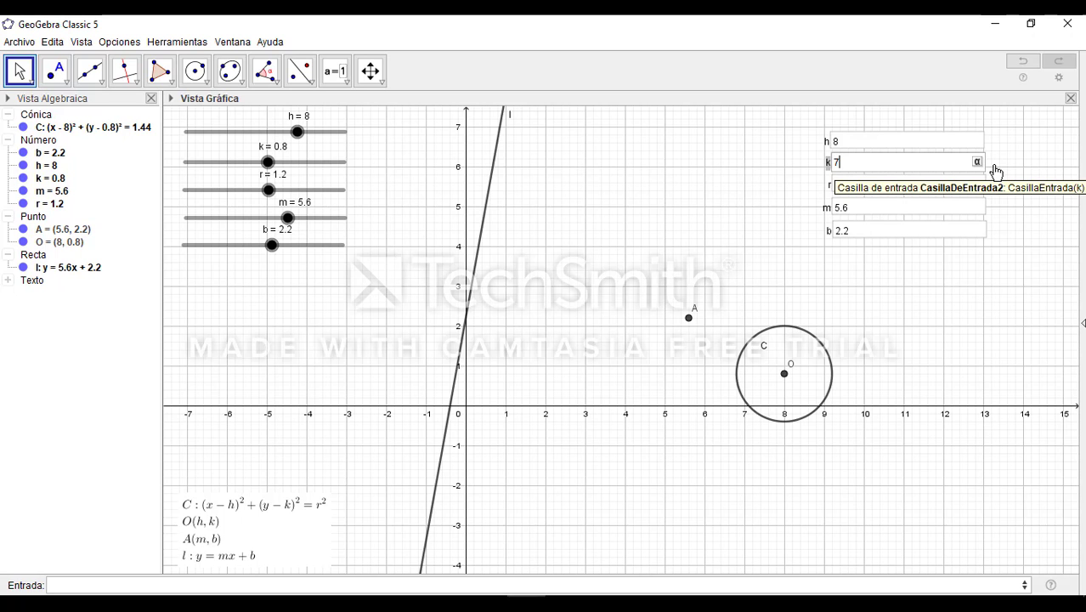
type("7")
key("Return")
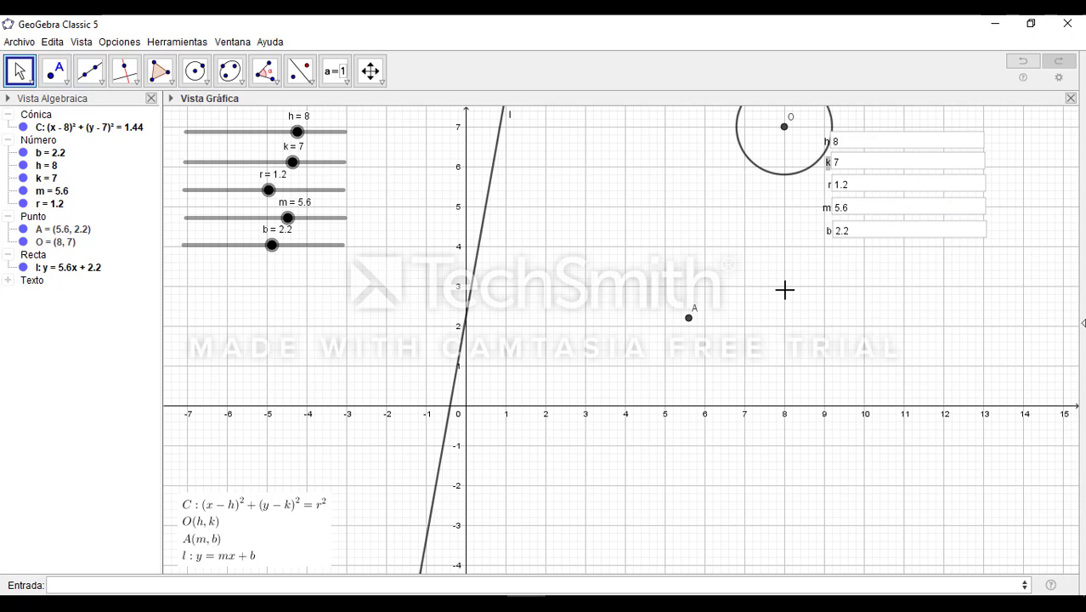
left_click_drag(784, 290, 705, 376)
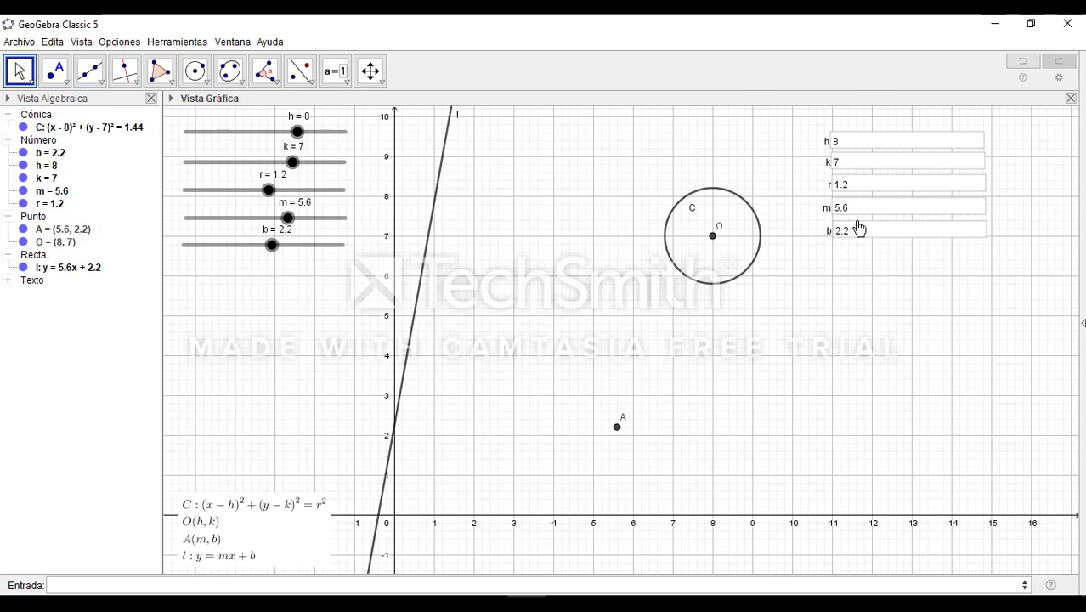
Test the r input box by setting r to 6 through it
left_click(884, 188)
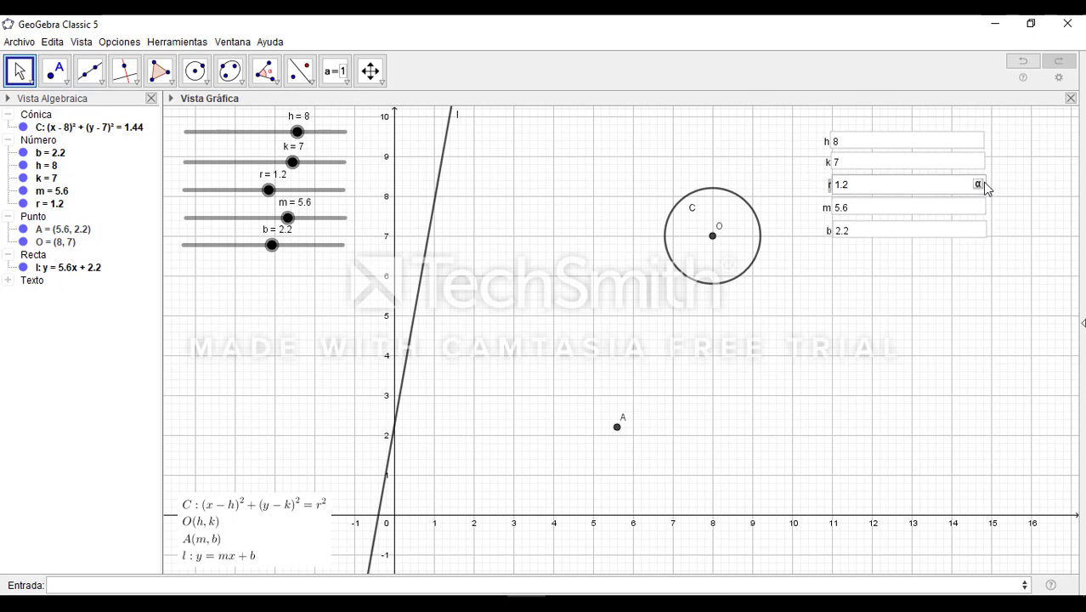
key("BackSpace")
key("BackSpace")
key("BackSpace")
type("6")
key("Return")
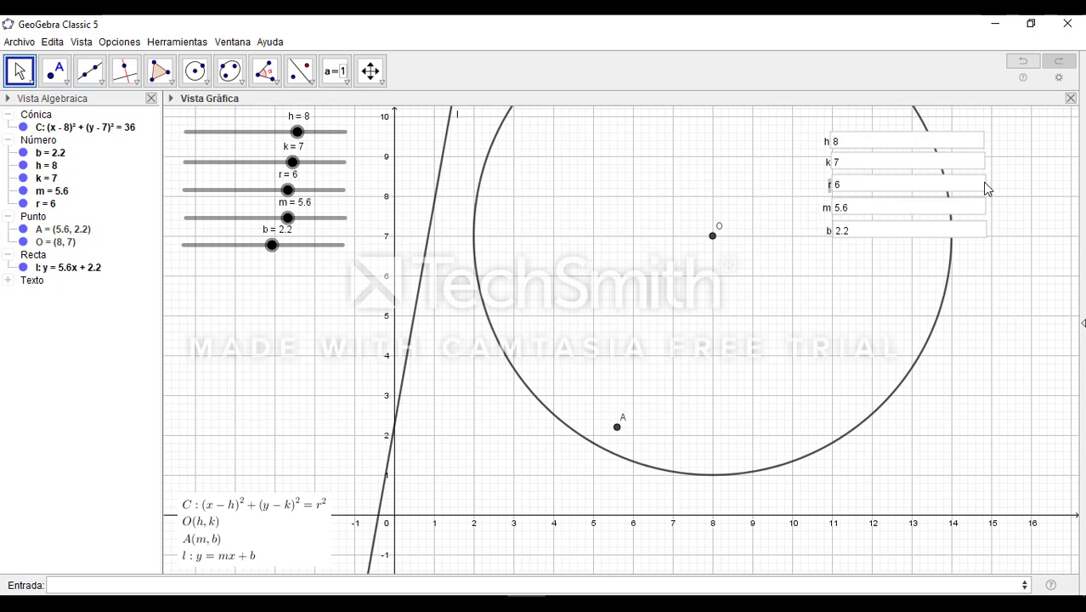
Set m to 2 and r to 1 through their input boxes
left_click(882, 212)
key("BackSpace")
key("BackSpace")
key("BackSpace")
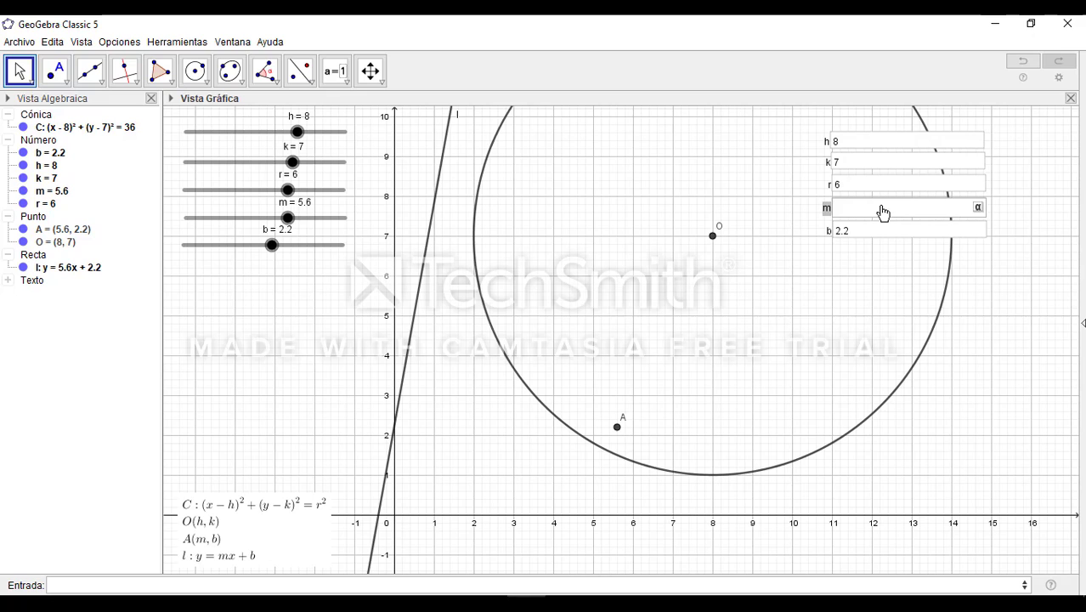
key("Return")
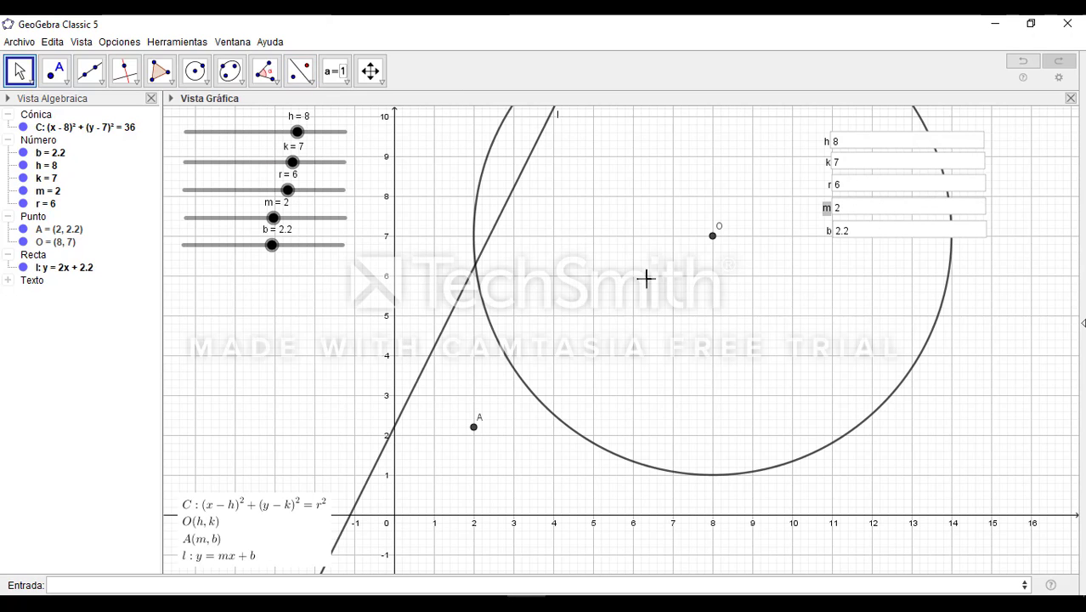
left_click(856, 187)
type("1")
key("Return")
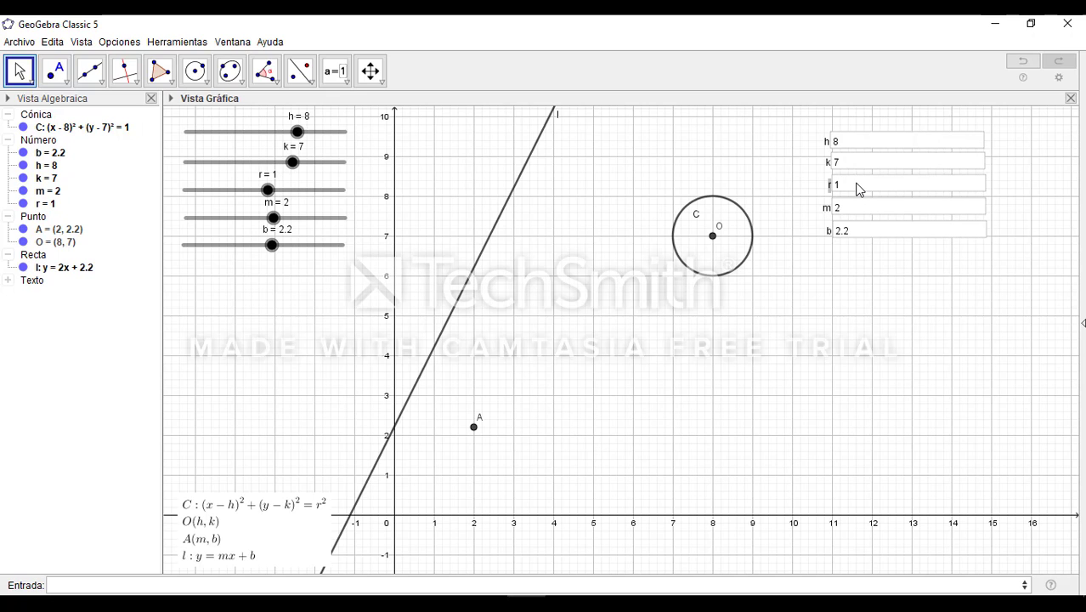
Enter 0 in the input boxes for h, k and r
left_click(854, 145)
key("BackSpace")
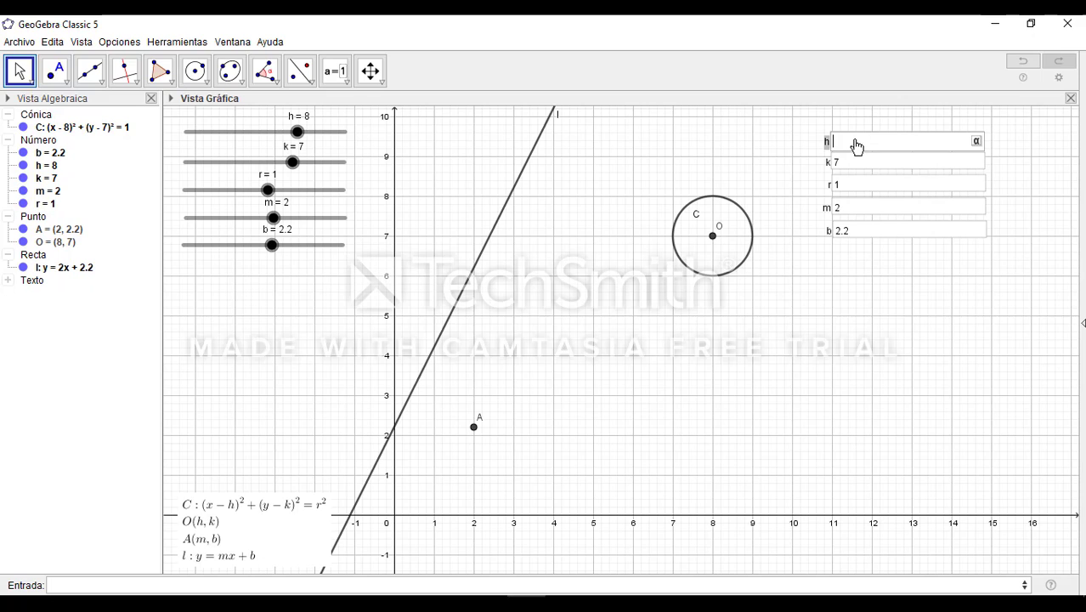
key("Tab")
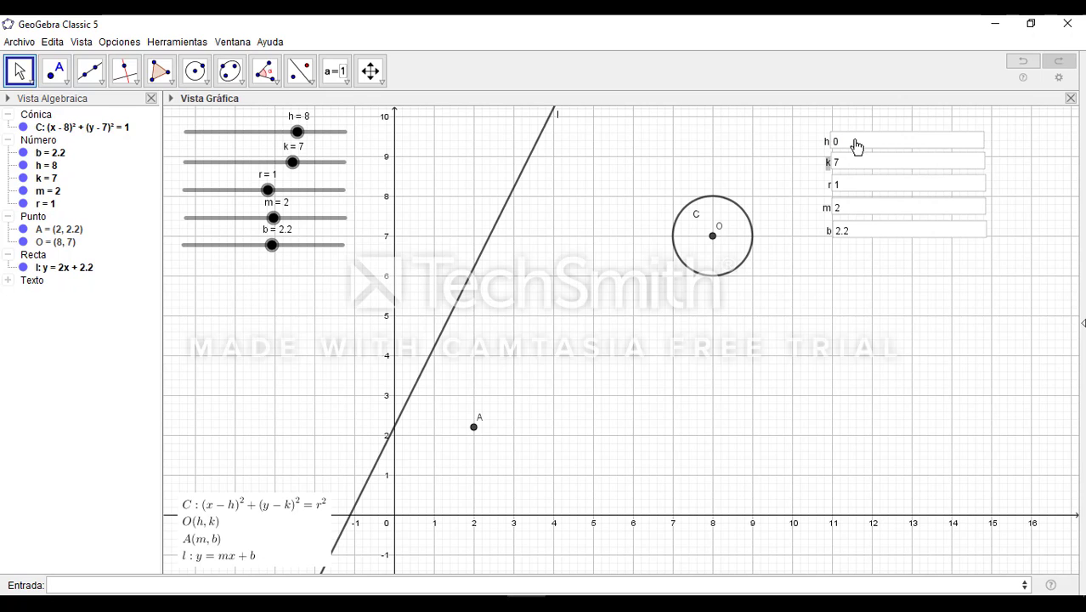
left_click(876, 165)
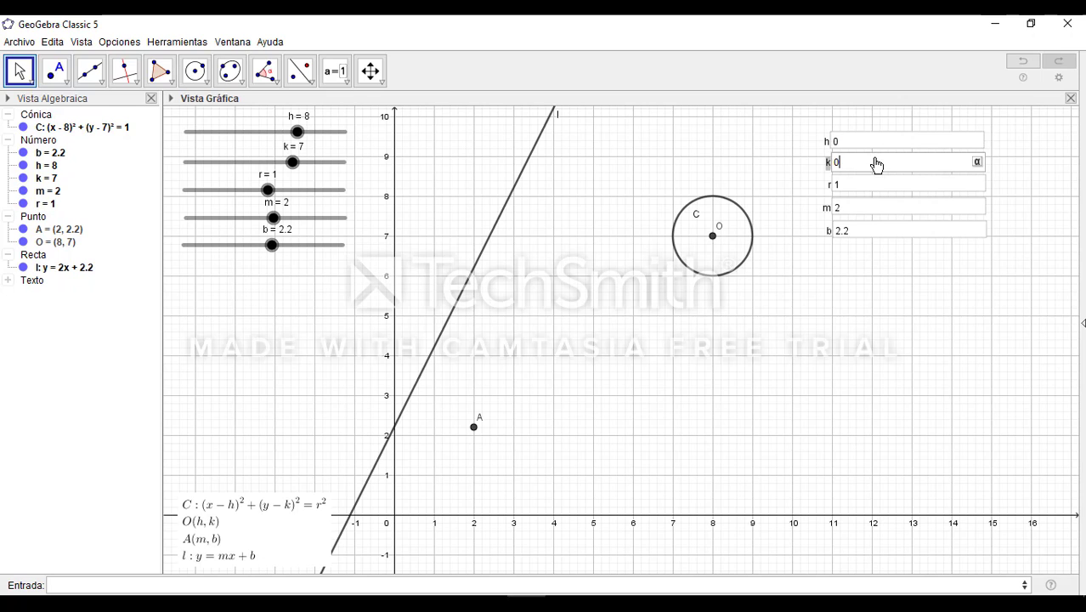
type("0")
left_click(869, 187)
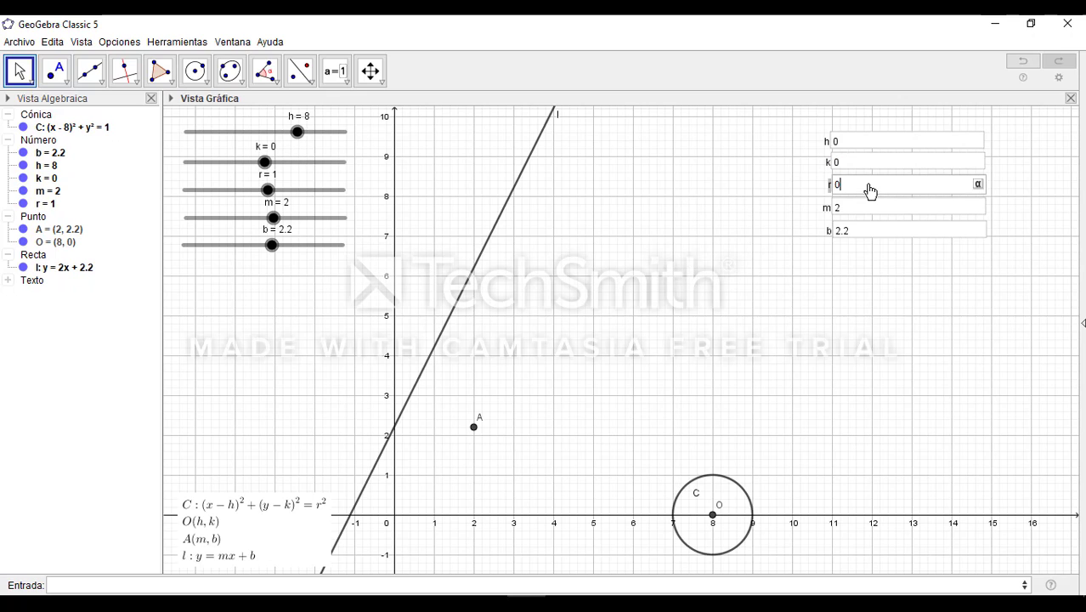
type("0")
Set m and b to 0 through their input boxes
left_click(881, 208)
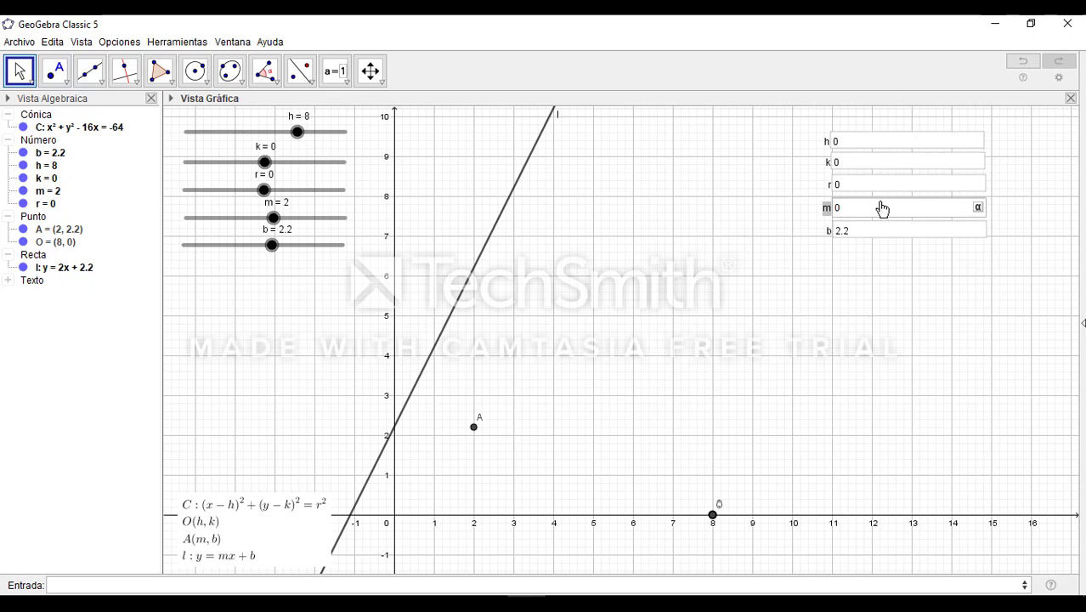
type("0")
key("Return")
left_click(879, 231)
key("BackSpace")
key("BackSpace")
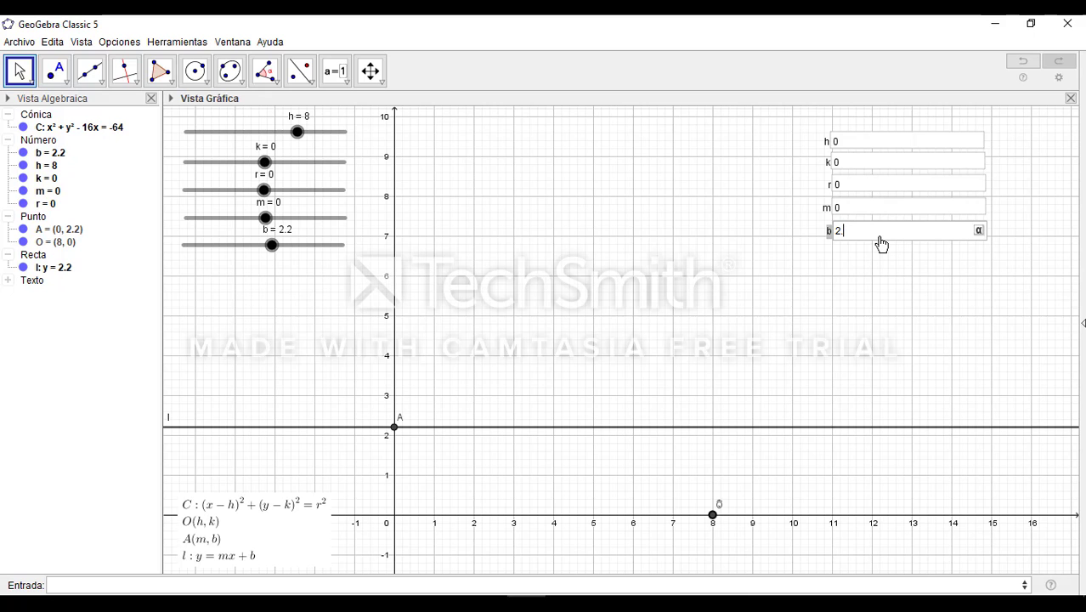
type("0")
key("Return")
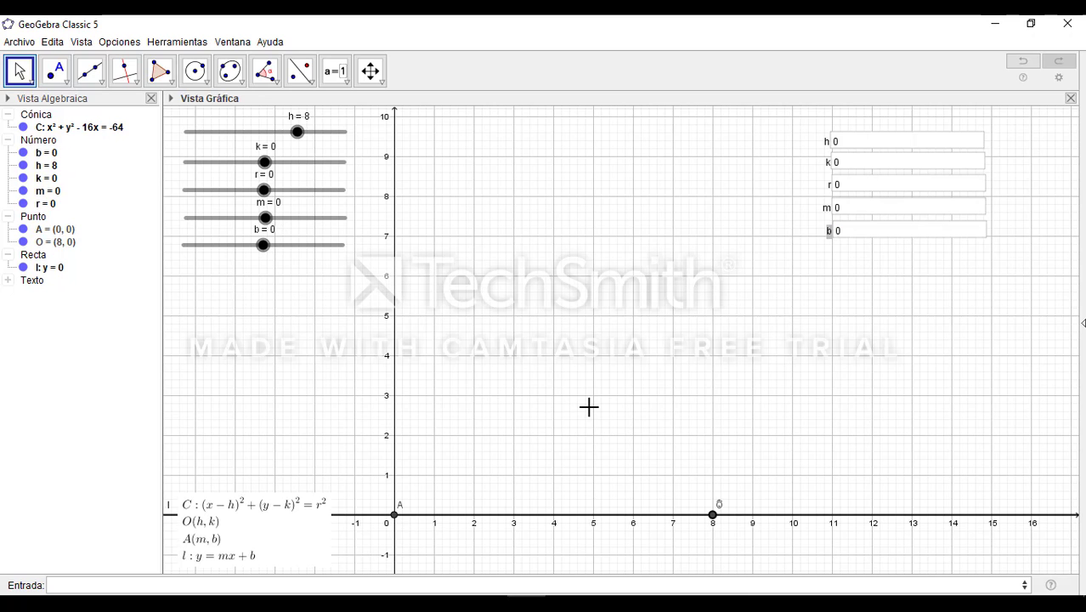
Set the circle's radius r to 1 through its input box
left_click_drag(589, 406, 619, 331)
left_click(876, 185)
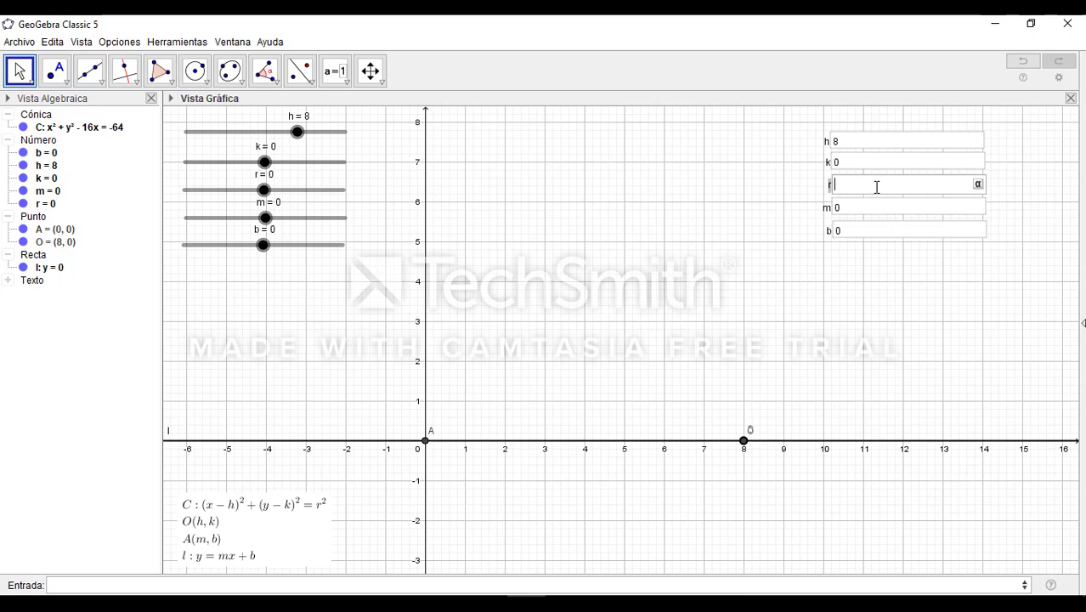
type("1")
key("Return")
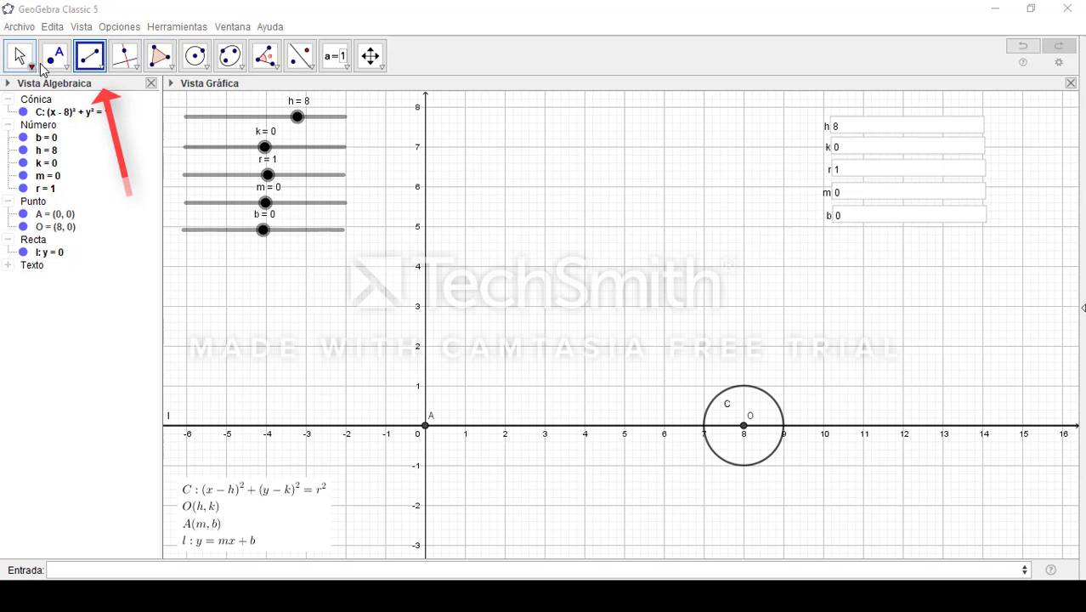
Draw a segment from point A to point O and adjust the sliders to m = 1.6 and b = 5.2
left_click(102, 66)
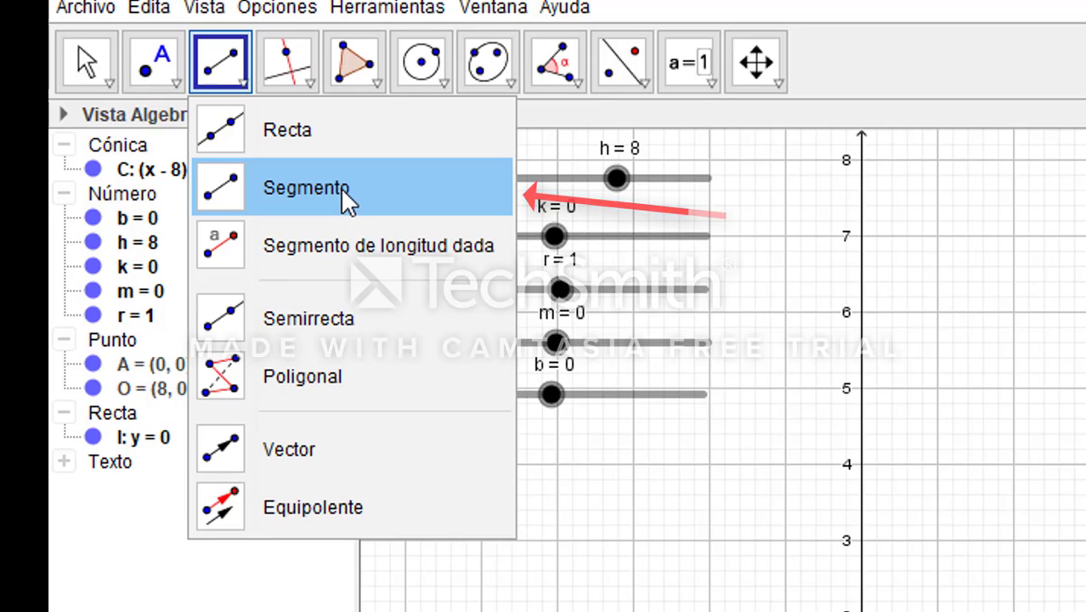
left_click(340, 187)
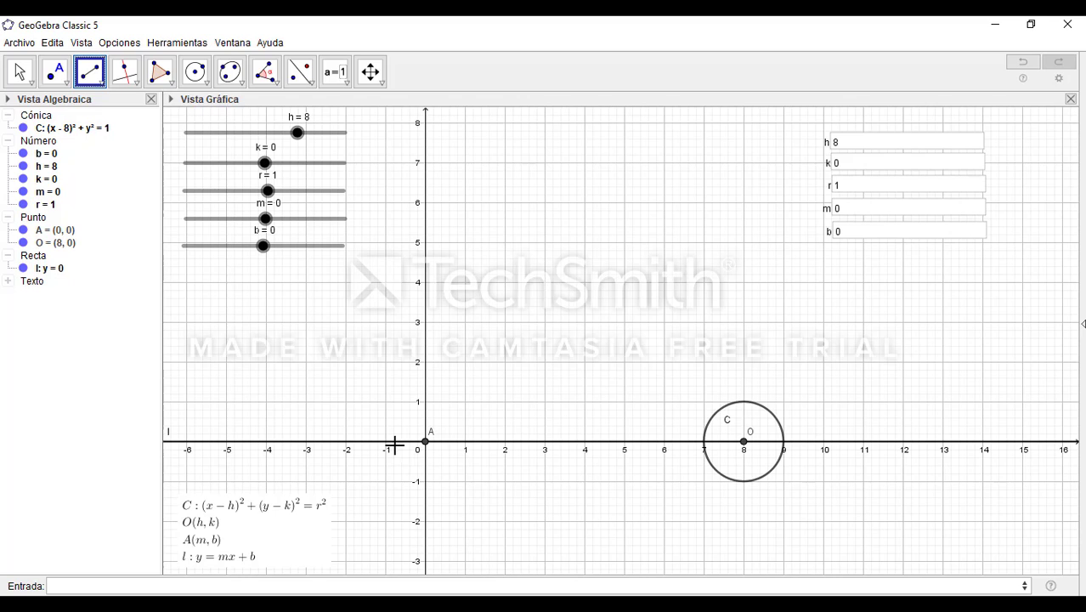
left_click(425, 442)
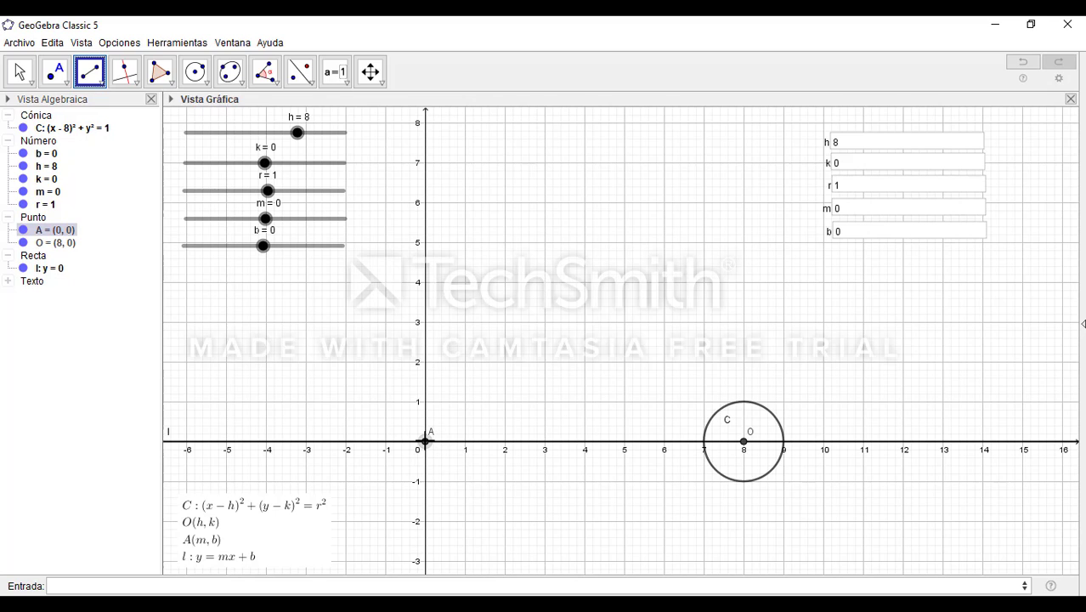
left_click(743, 442)
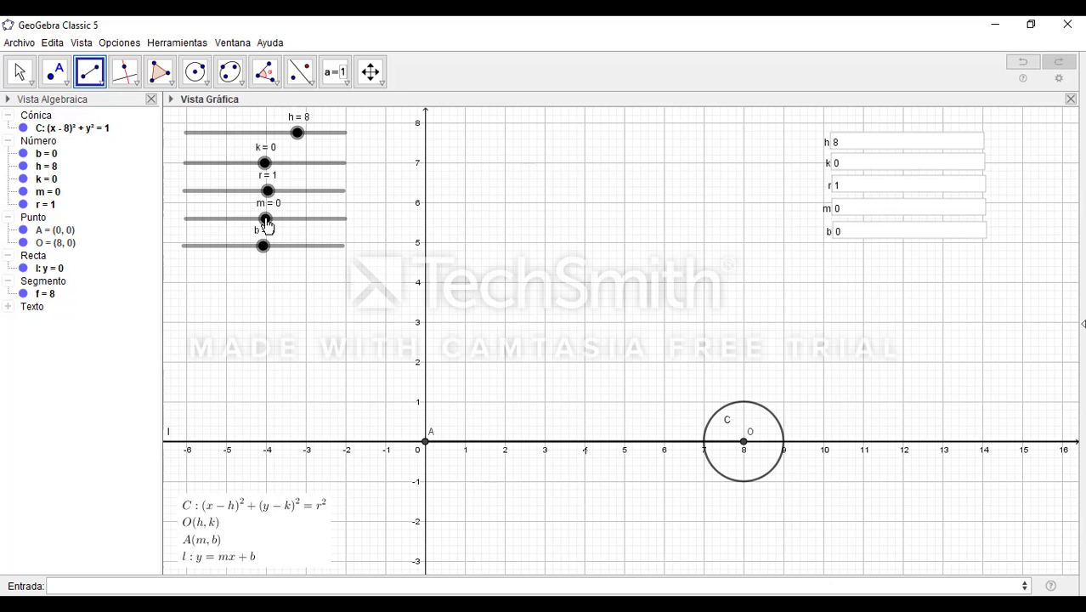
left_click_drag(266, 219, 285, 244)
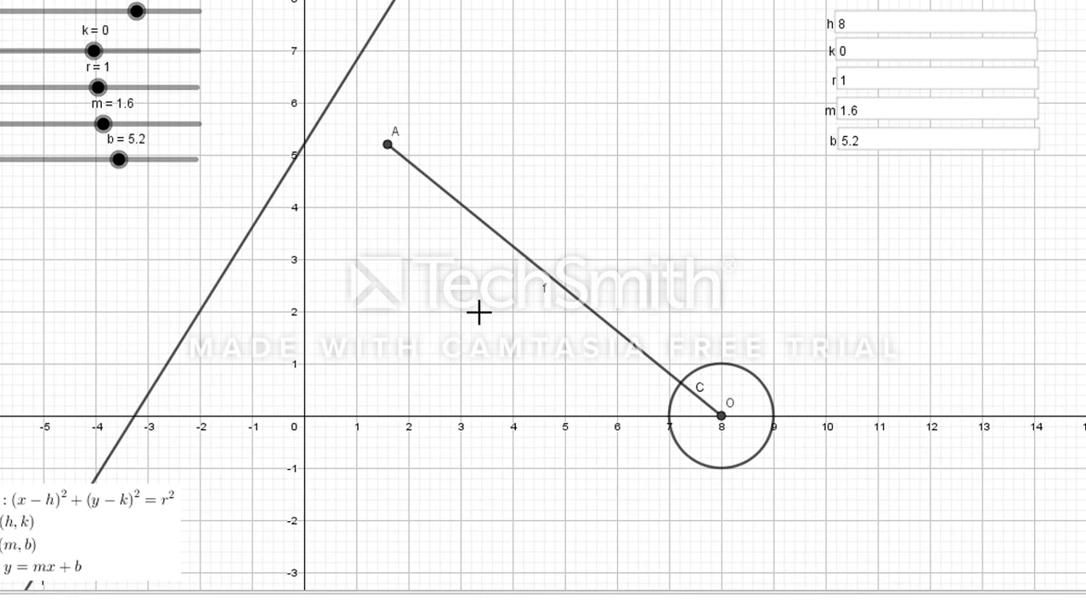
Set the label of segment AO to show its value (Valor) and move the label just off the segment
right_click(538, 271)
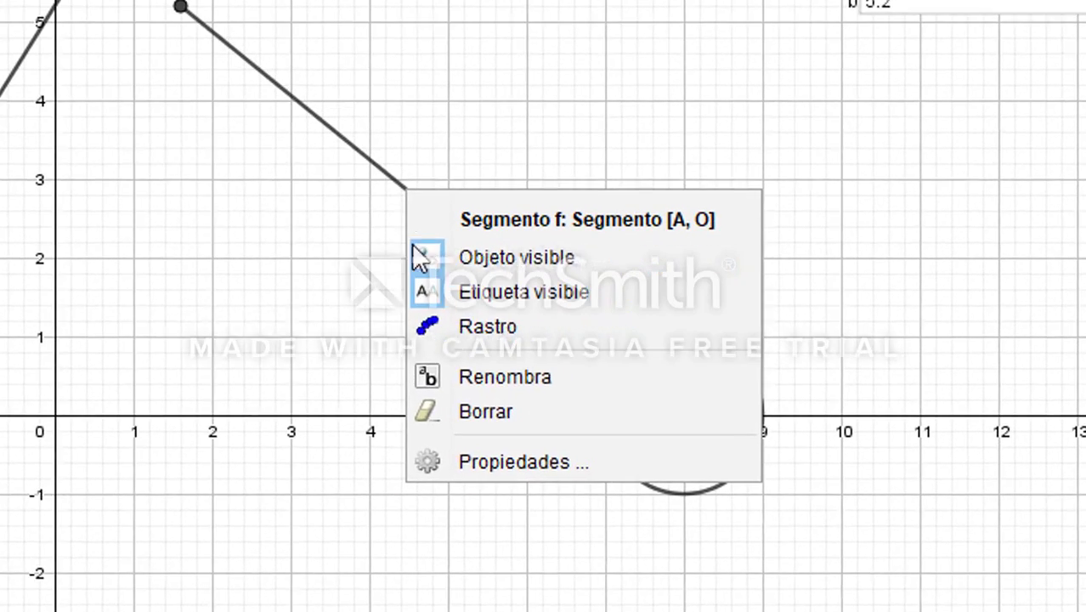
left_click(493, 461)
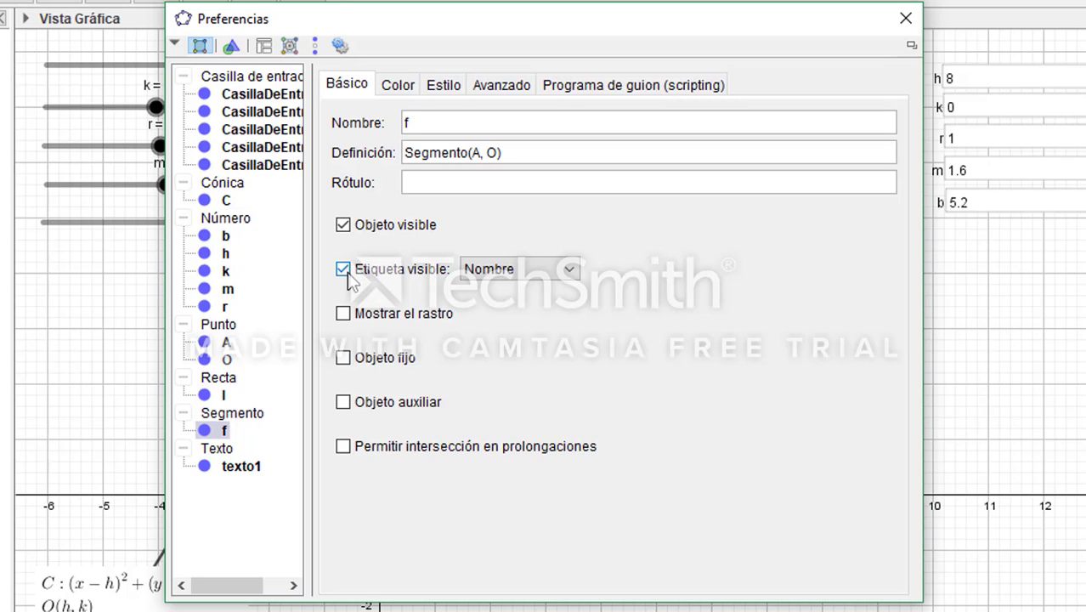
left_click(569, 270)
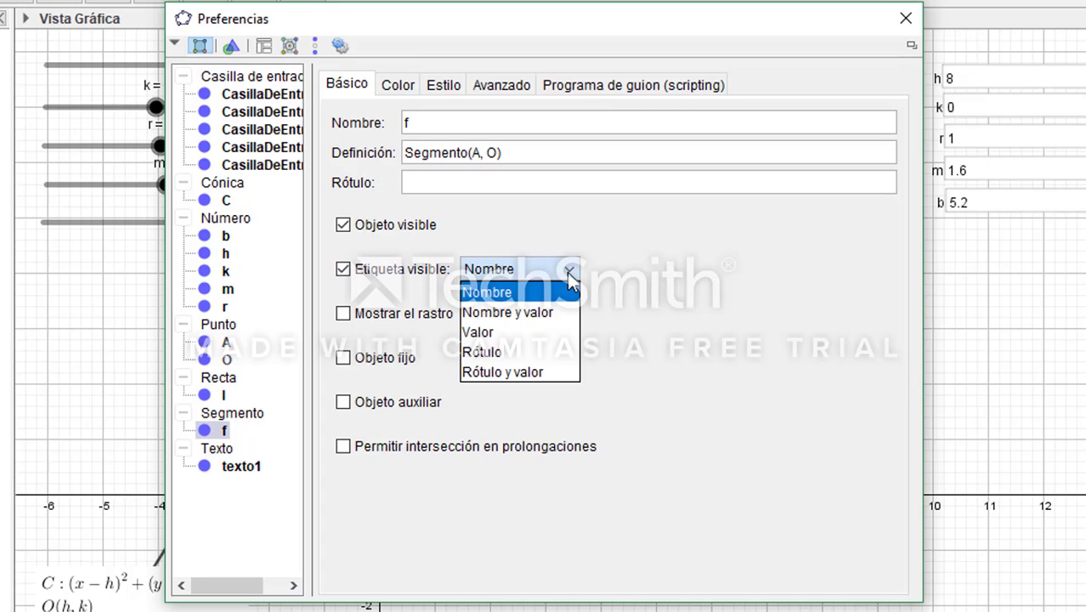
left_click(544, 332)
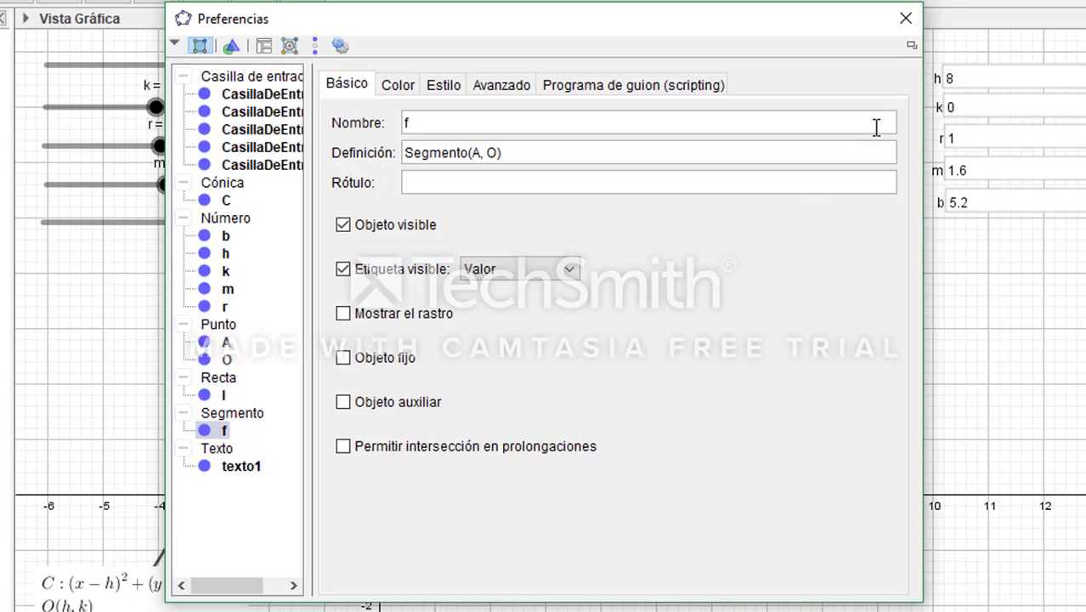
left_click(906, 18)
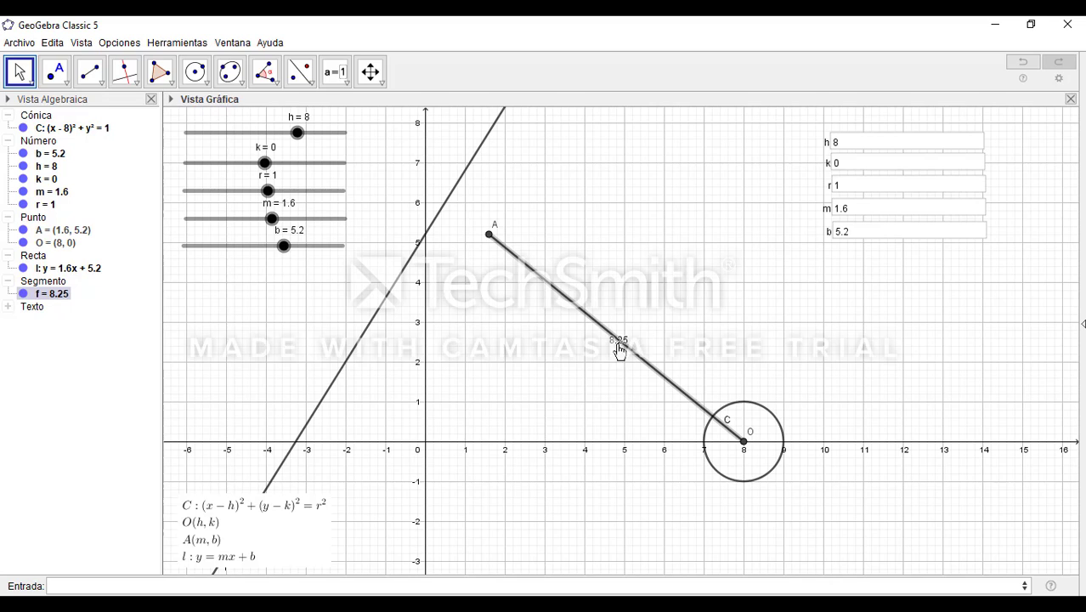
left_click(601, 346)
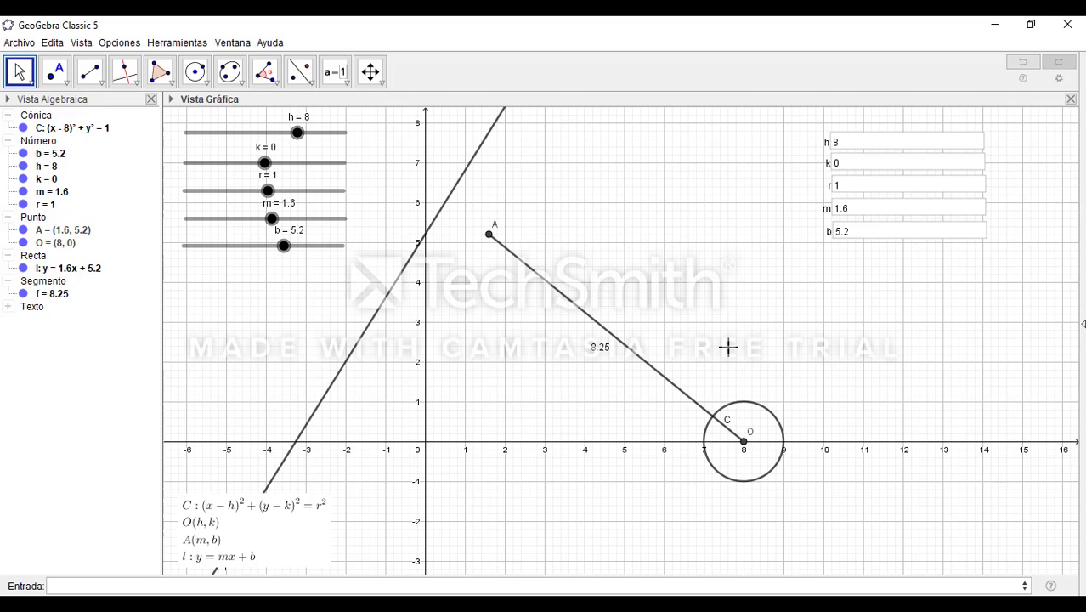
Rename segment AO to Distancia in its properties
left_click(41, 297)
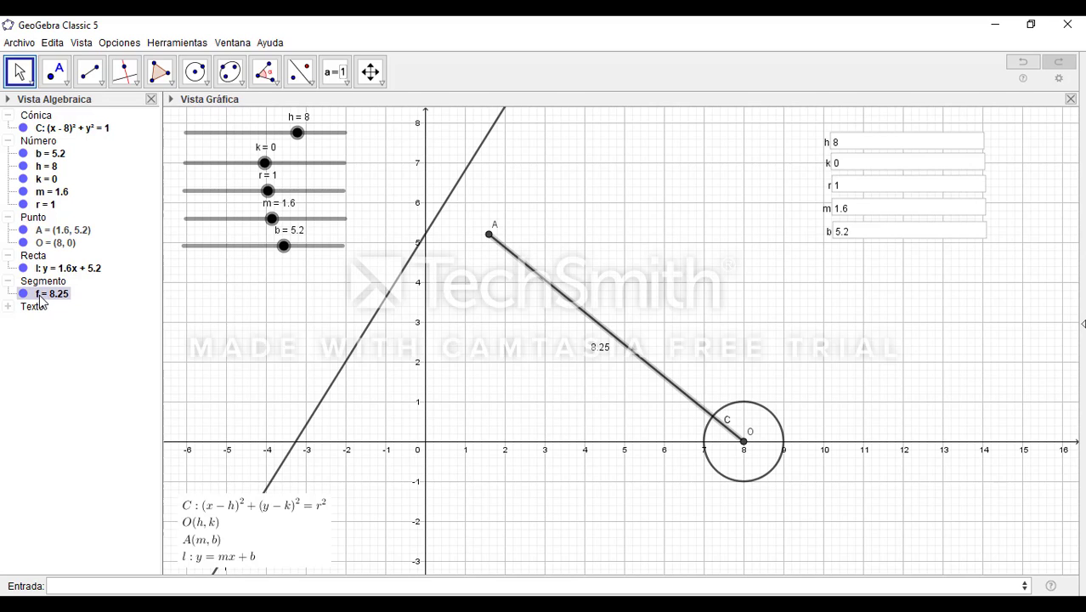
right_click(40, 299)
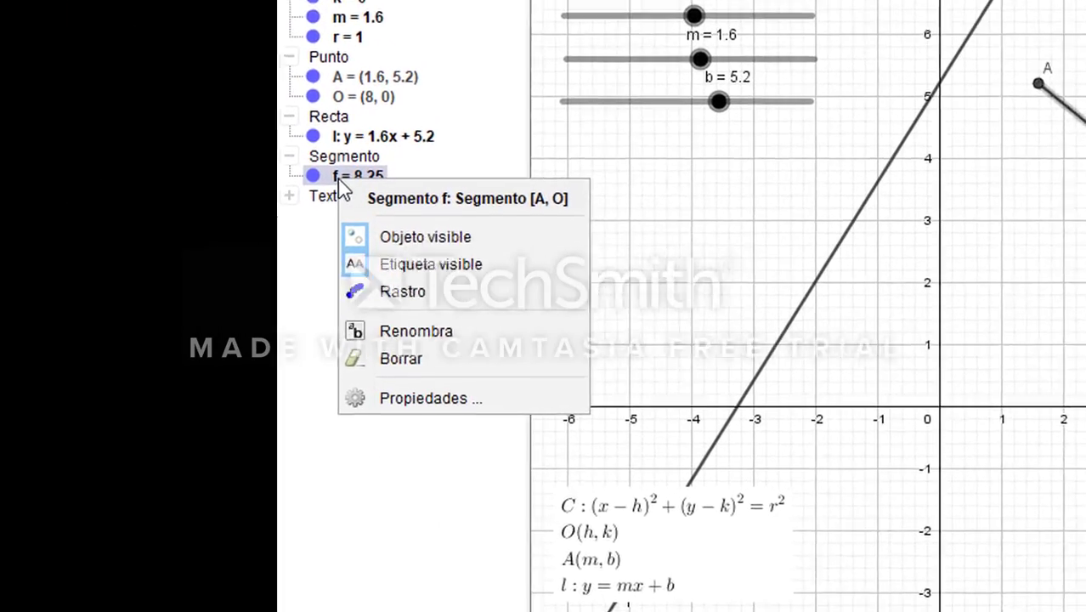
left_click(478, 392)
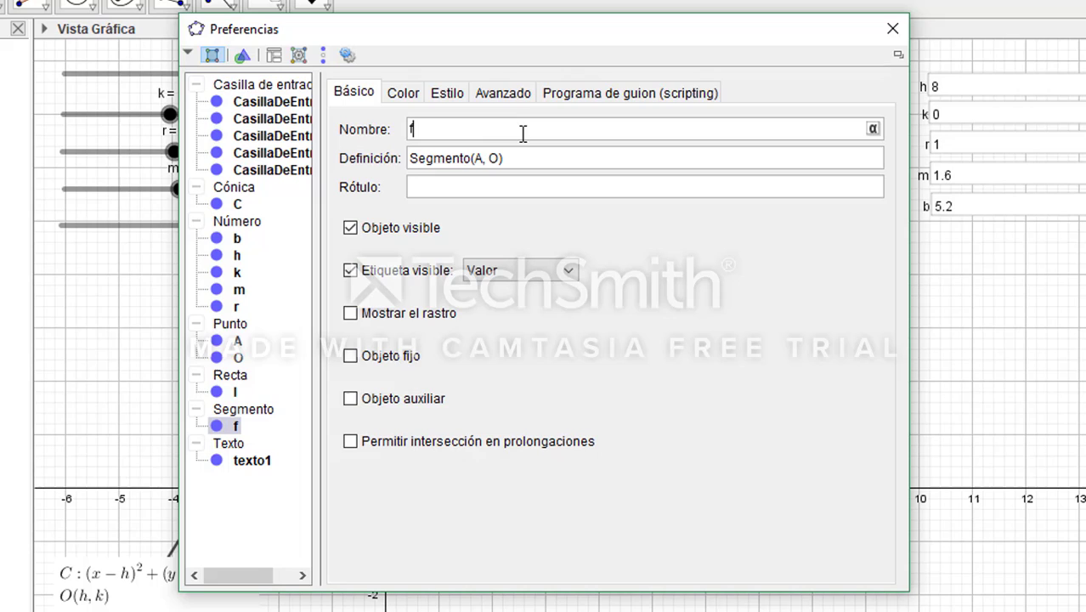
left_click(589, 110)
key("BackSpace")
type("Distancia")
key("Return")
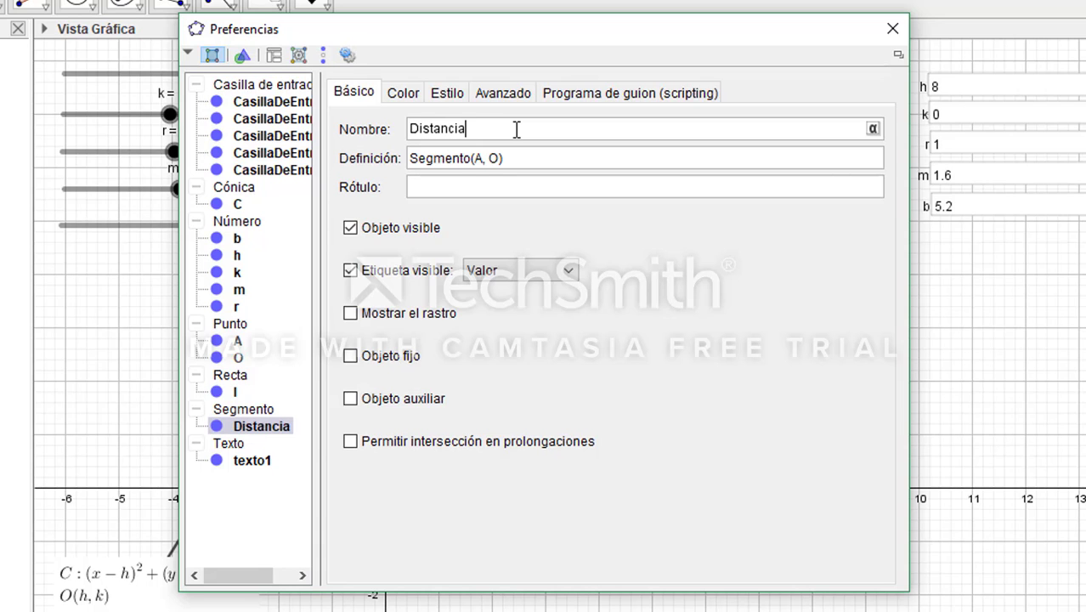
left_click(892, 29)
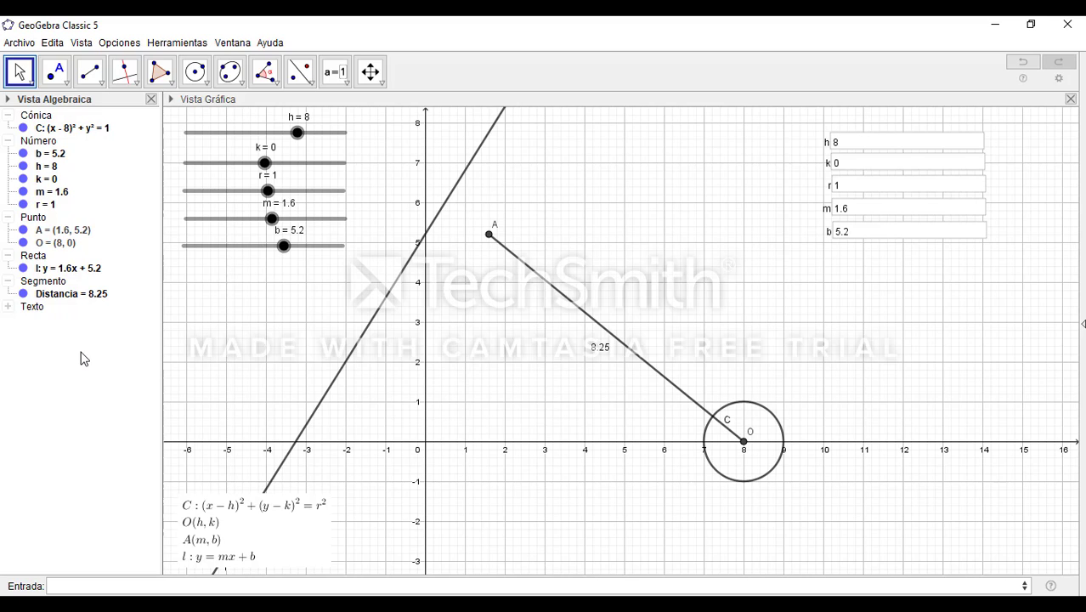
Hide line l in the graphics view
left_click(23, 268)
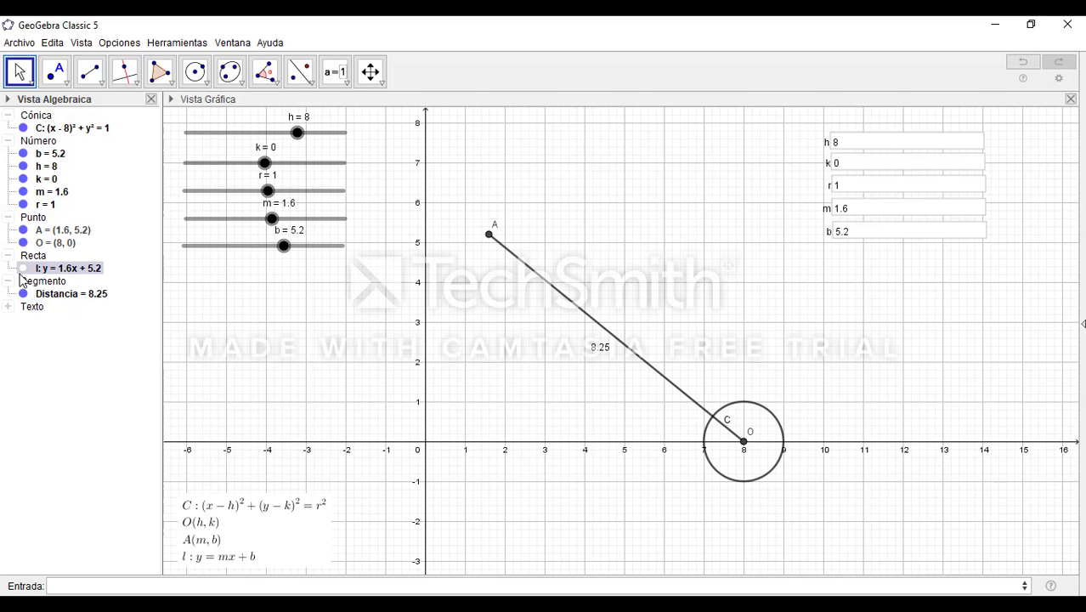